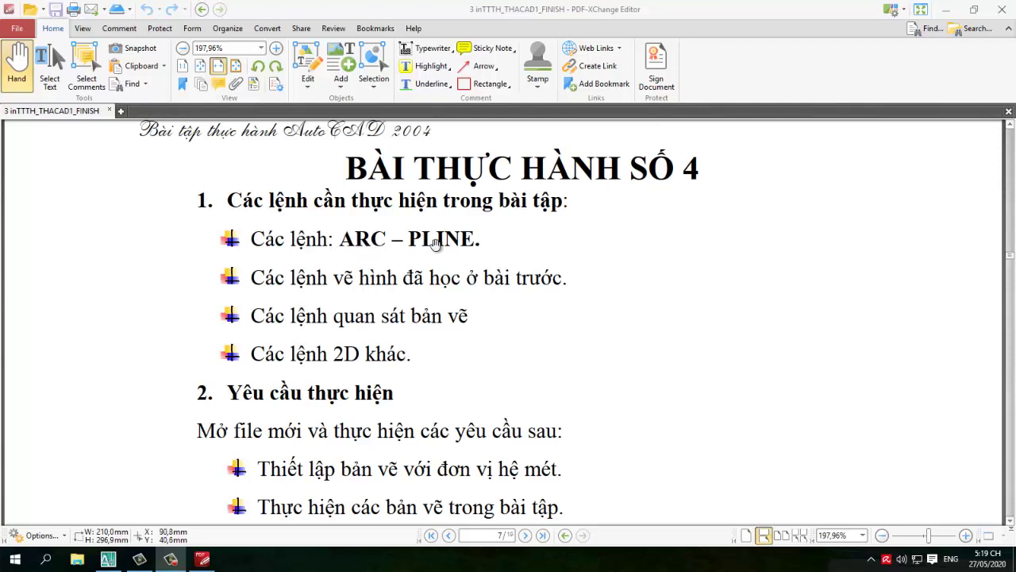
Scroll the PDF to exercise 3.1 figures a/, b/, c/ and show the Comment tools.
scroll(361, 303, "down", 4)
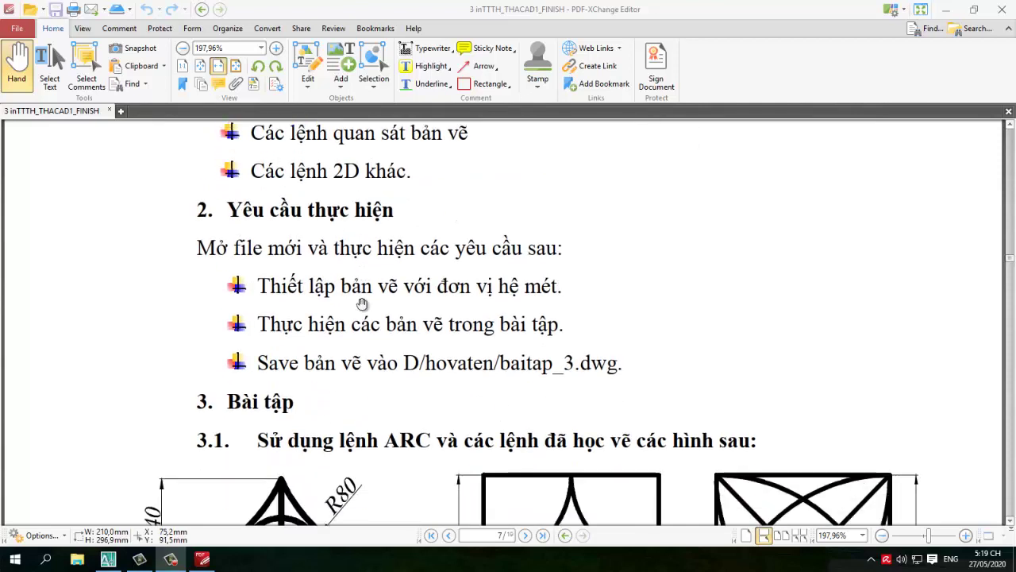
scroll(362, 301, "down", 2)
scroll(361, 300, "down", 2)
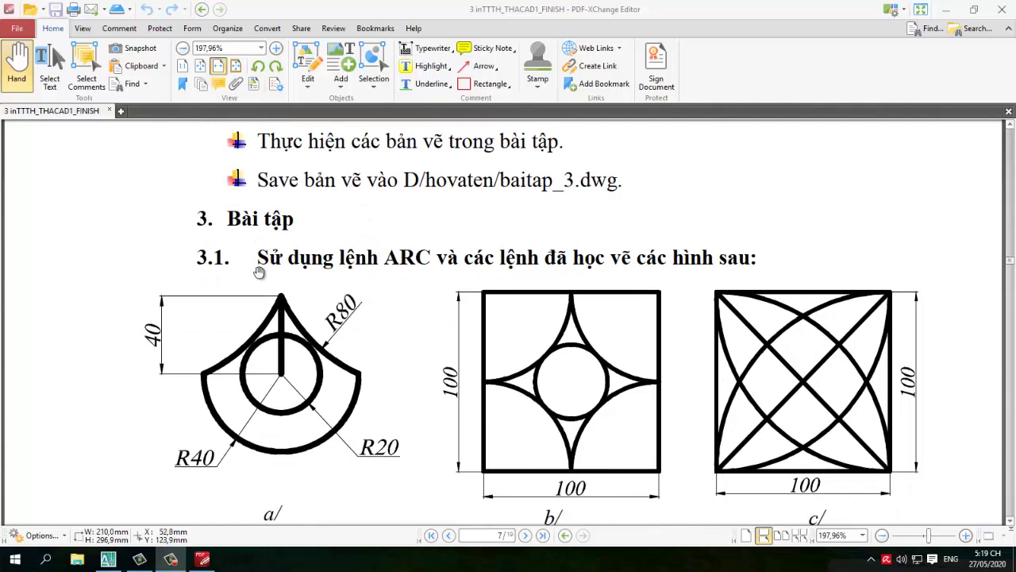
scroll(391, 341, "down", 2)
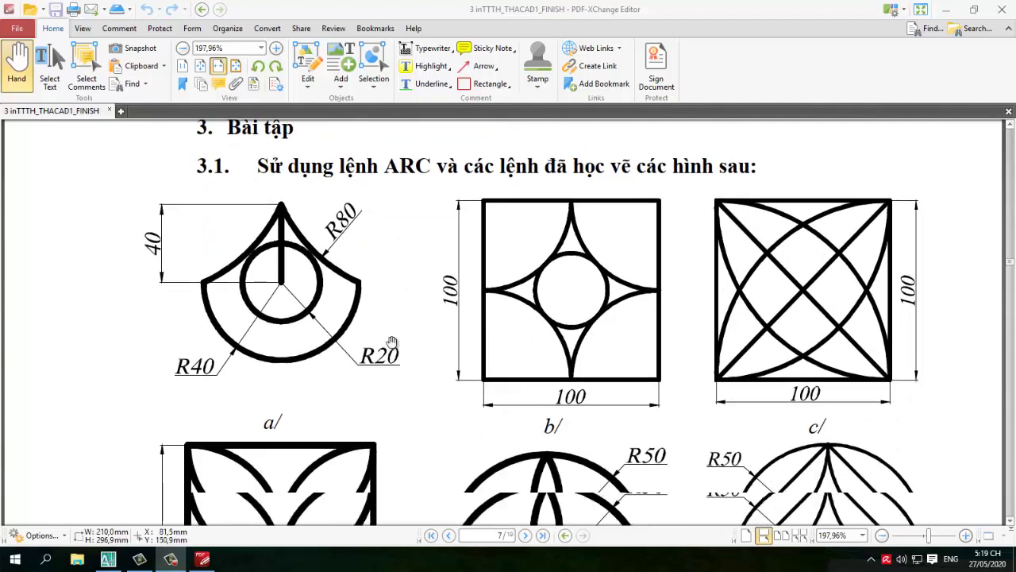
scroll(391, 341, "down", 1)
scroll(391, 342, "down", 2)
scroll(391, 342, "up", 2)
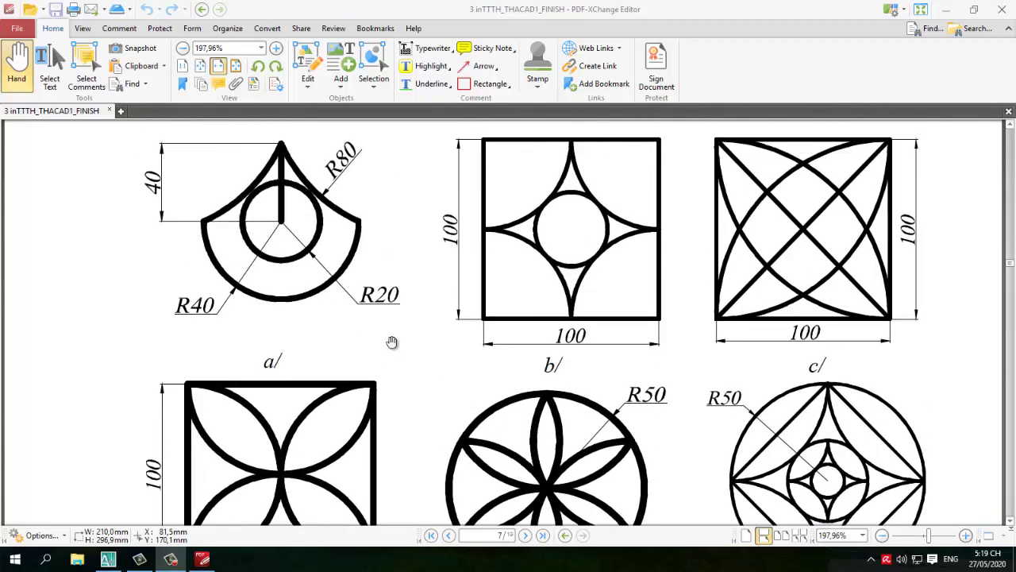
scroll(391, 341, "up", 1)
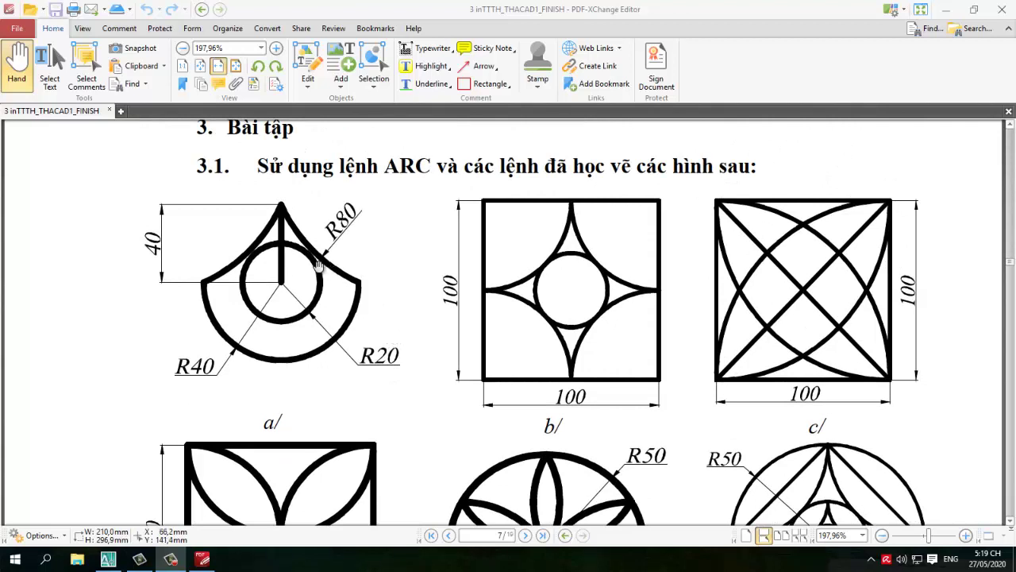
left_click(119, 28)
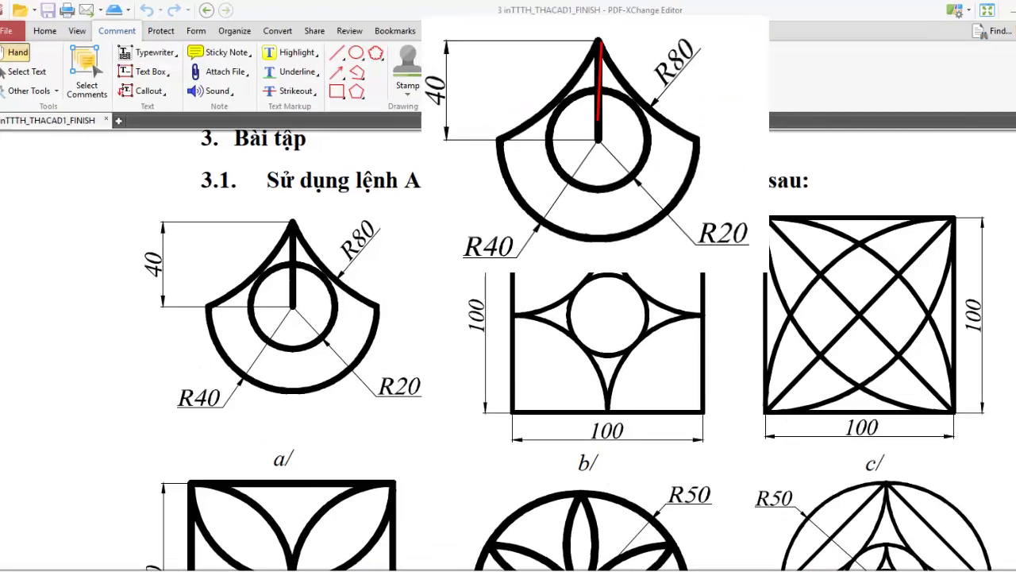
Draw the lower semicircular arc (Start, Center, End) with its centre 40 from the start point.
left_click(171, 559)
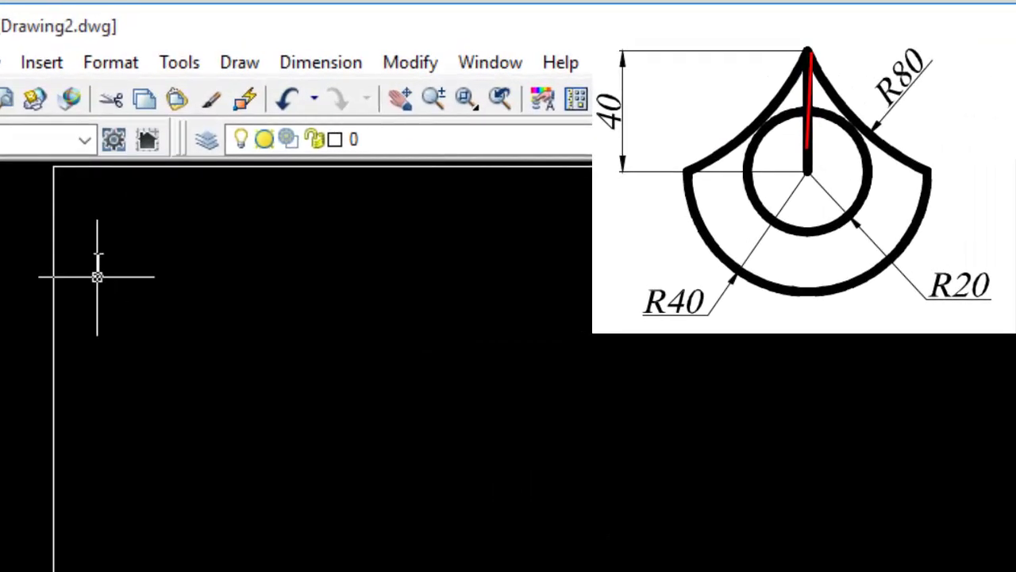
left_click(239, 67)
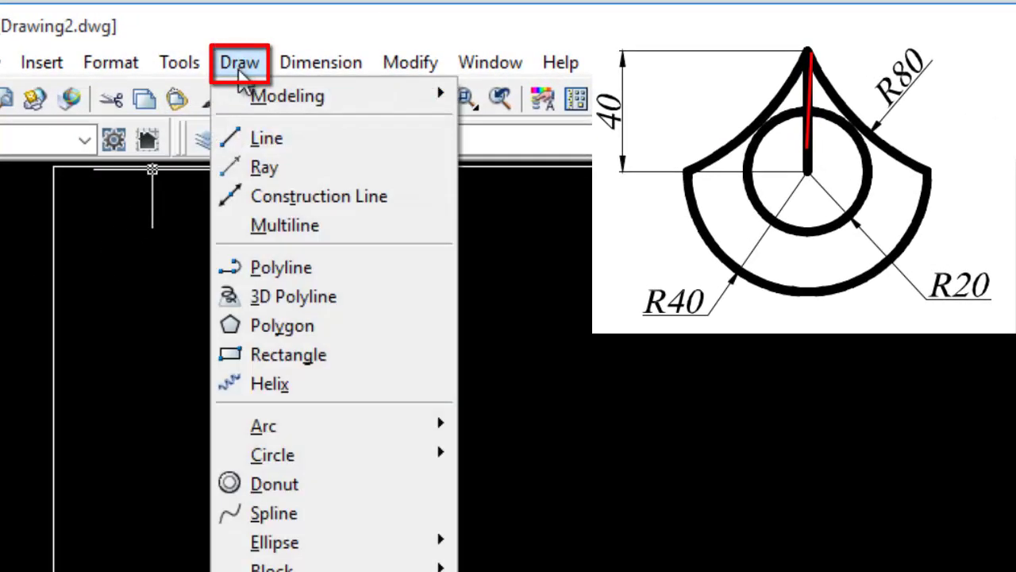
mouse_move(263, 426)
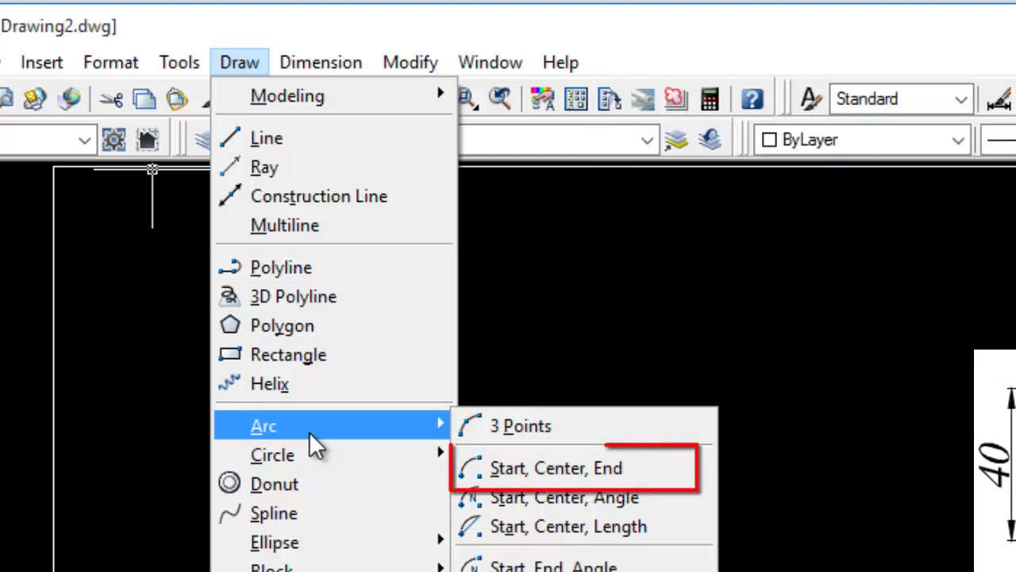
left_click(547, 469)
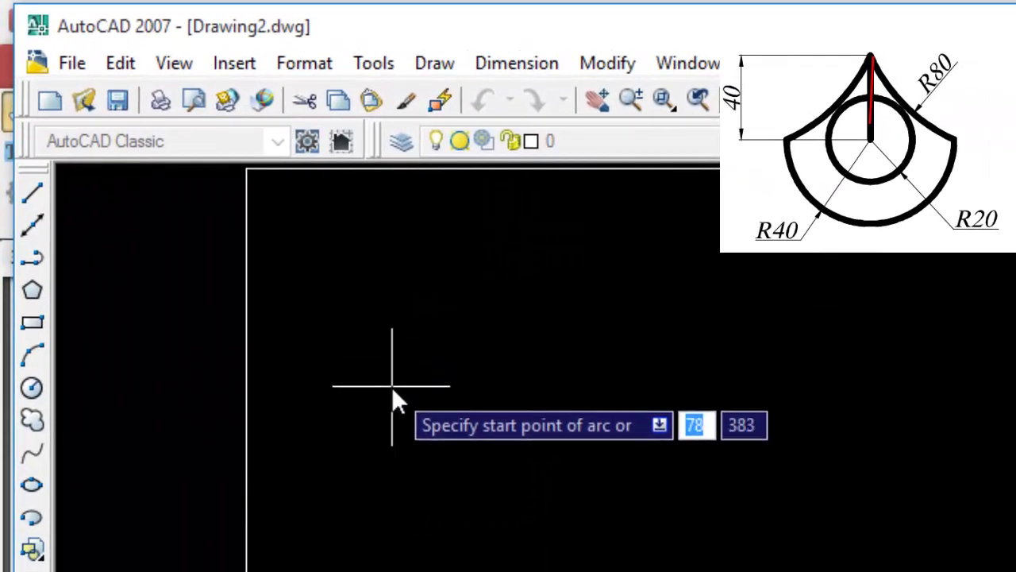
left_click(391, 387)
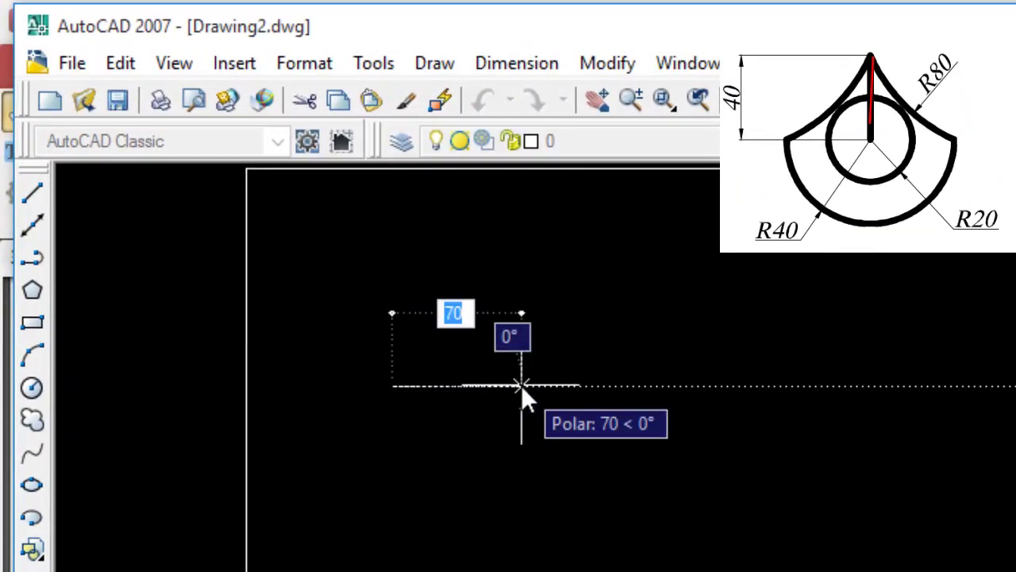
type("4")
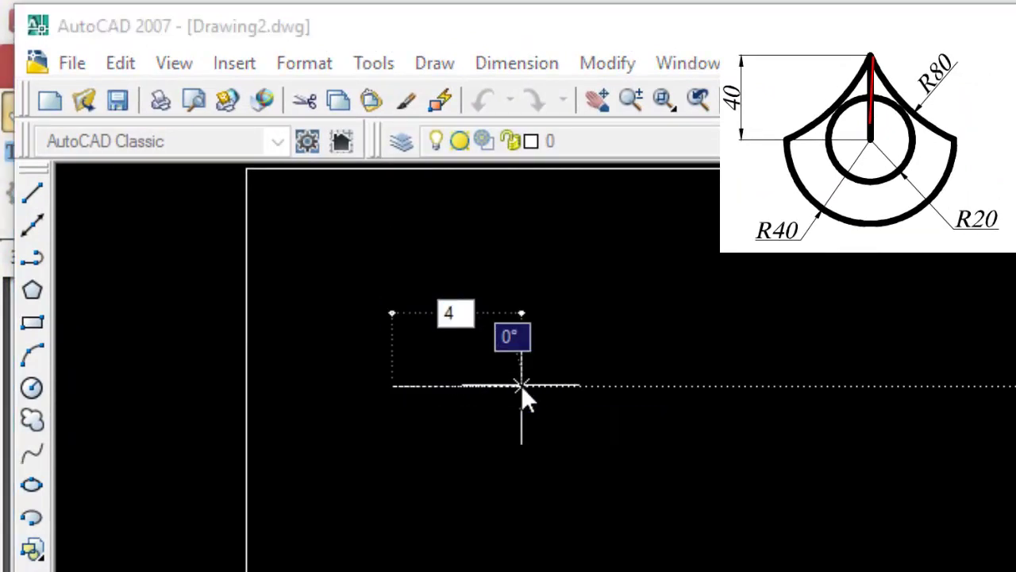
type("0")
key("Return")
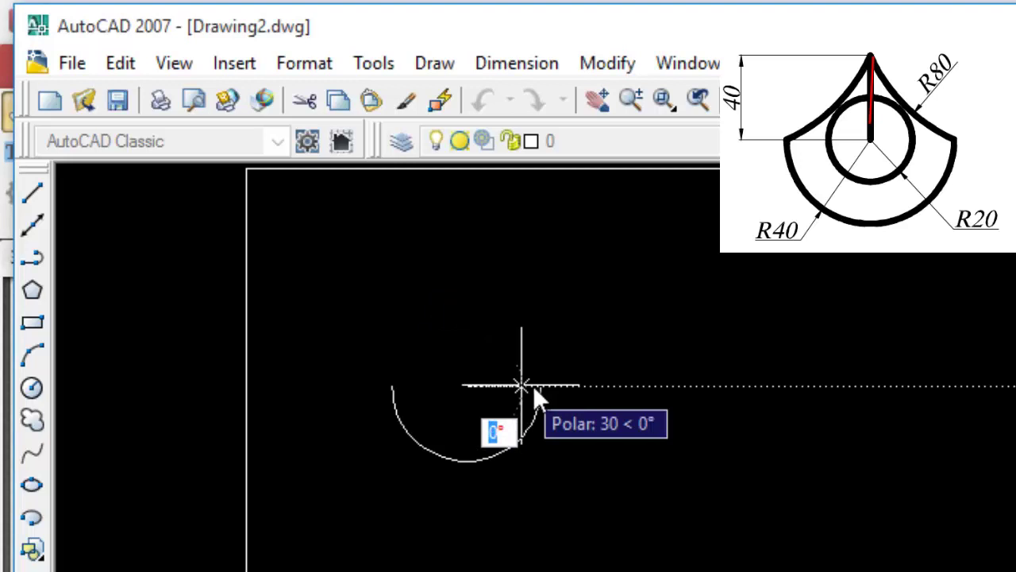
left_click(540, 388)
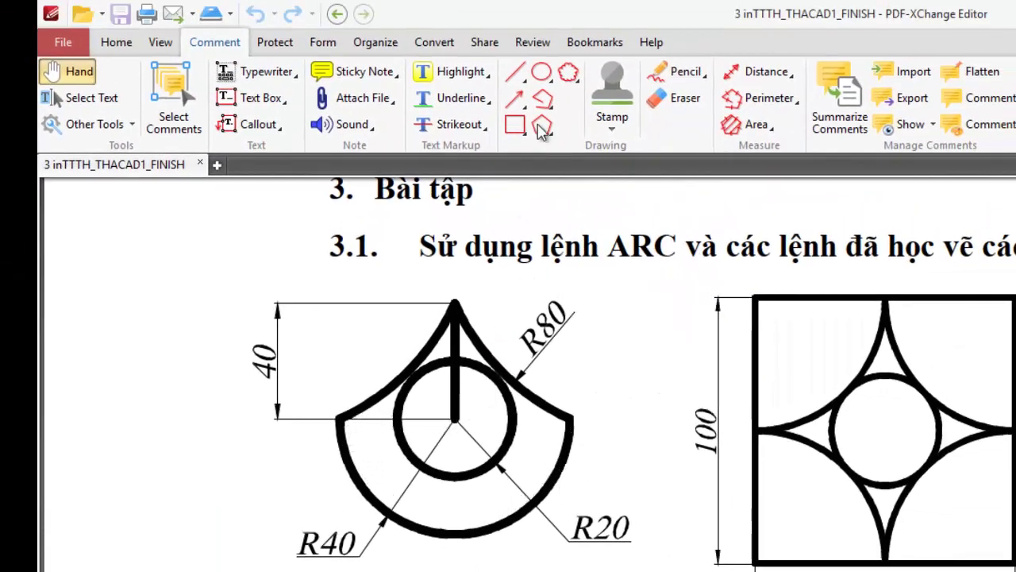
Mark figure a/ with a red line from its tip down to its centre.
left_click(516, 77)
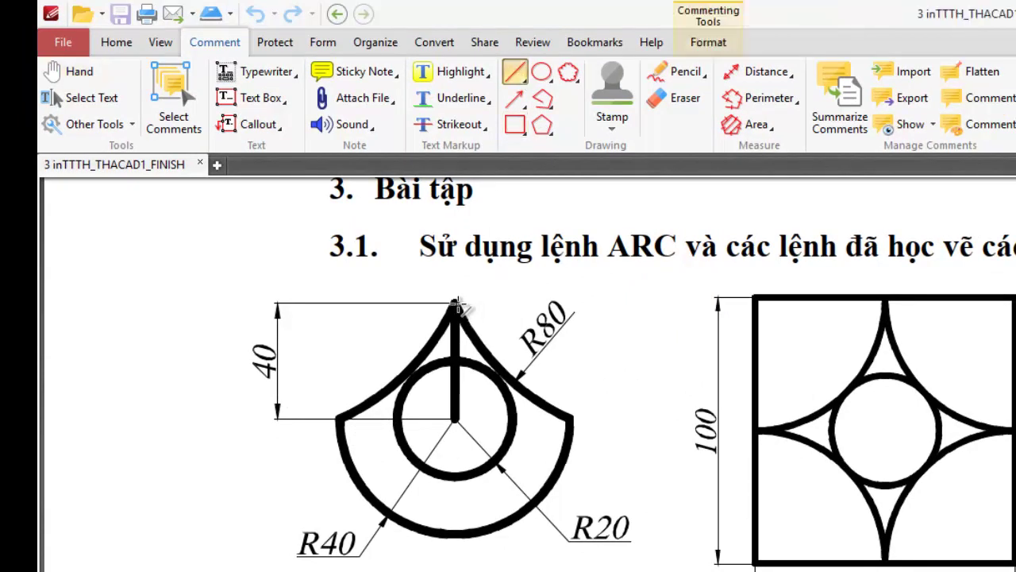
left_click_drag(458, 304, 454, 395)
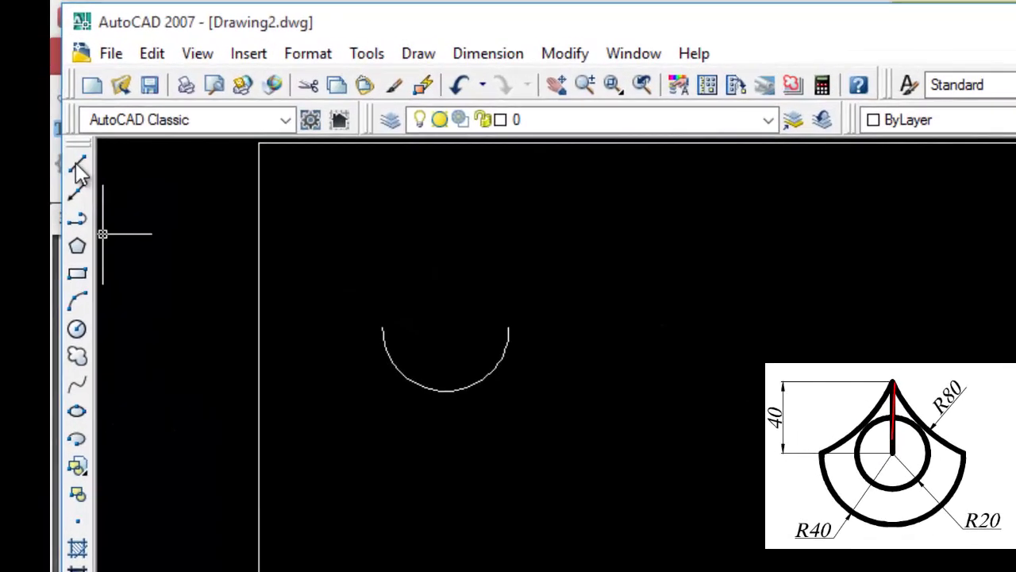
Draw a 40-unit vertical line straight up from the semicircle's centre.
left_click(77, 165)
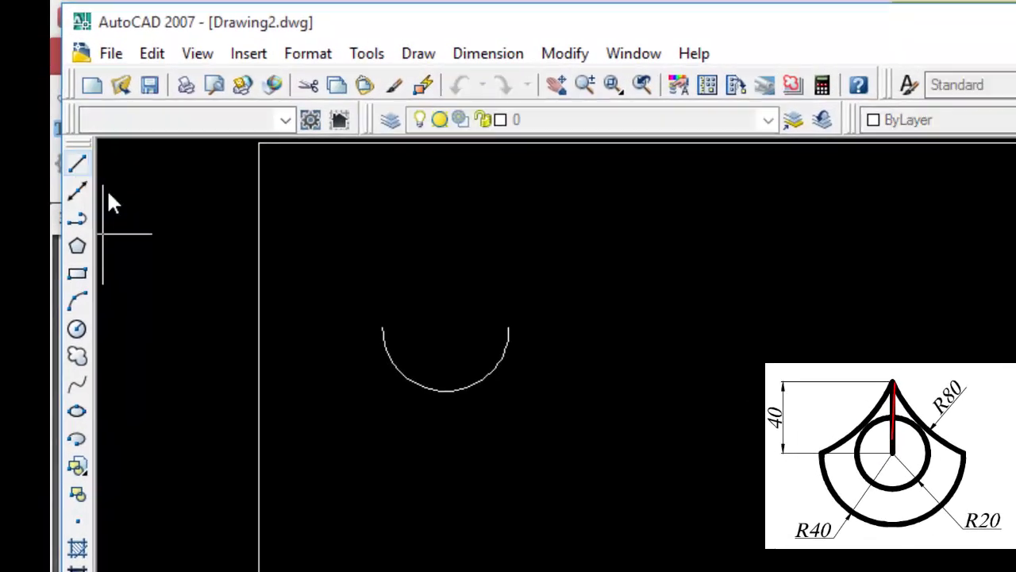
left_click(442, 326)
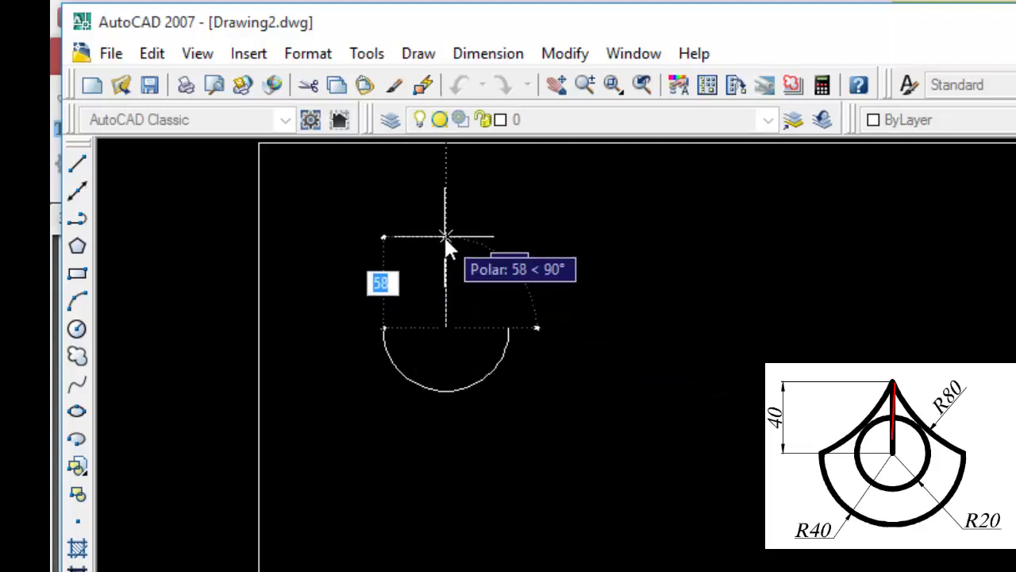
type("40")
key("Return")
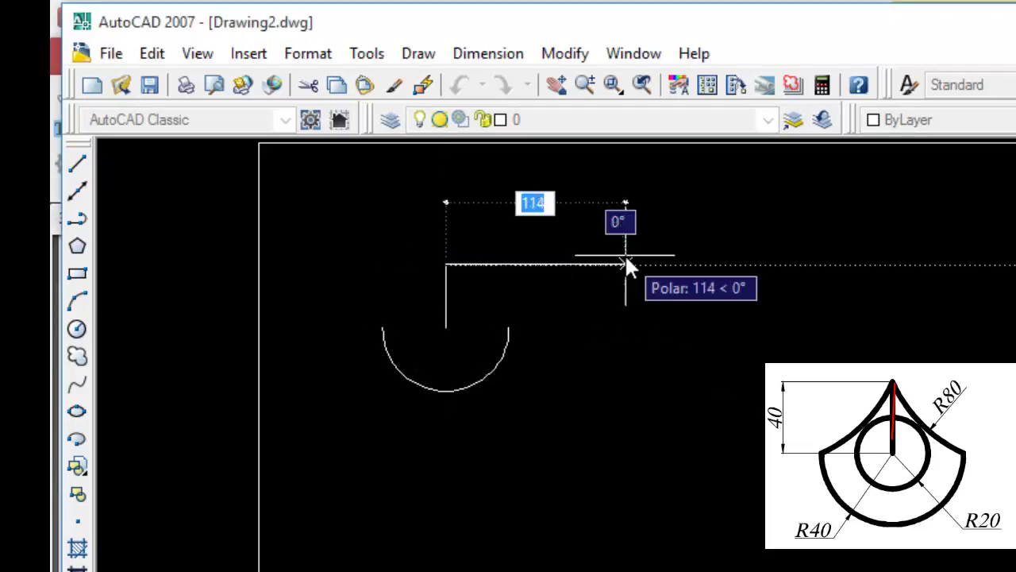
key("Return")
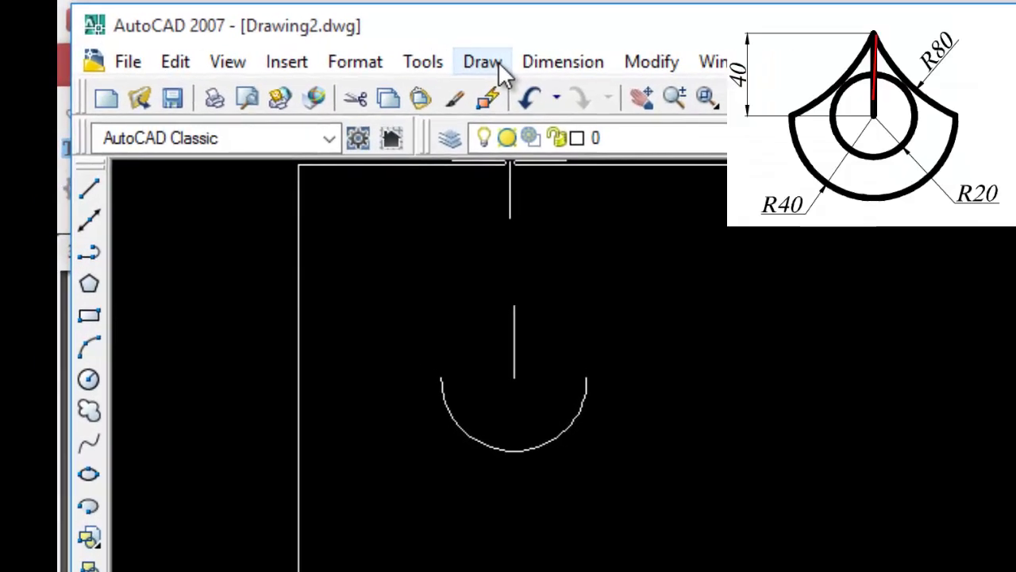
Connect the vertical line's top to the semicircle's right end with an R80 arc.
left_click(497, 61)
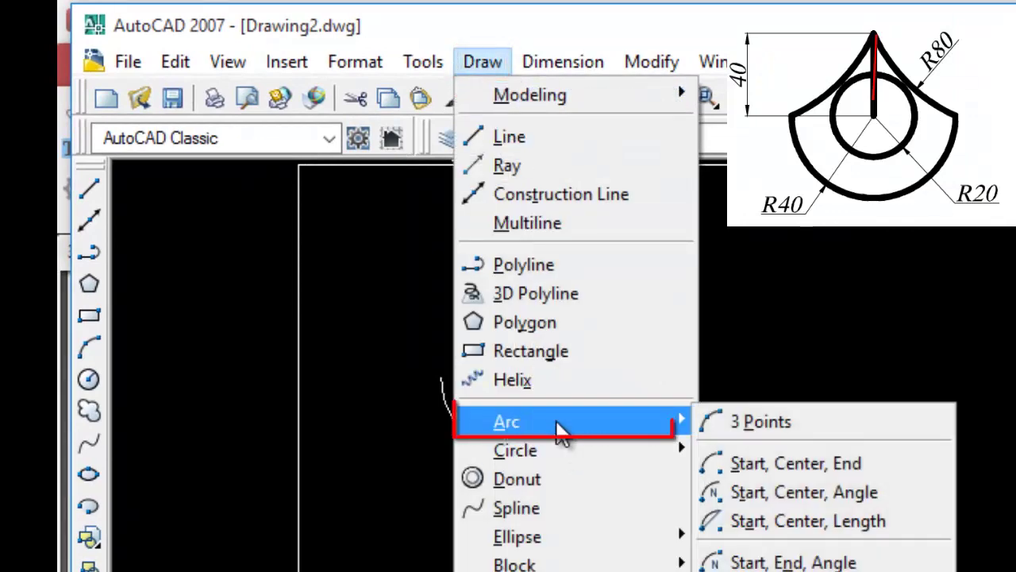
mouse_move(443, 368)
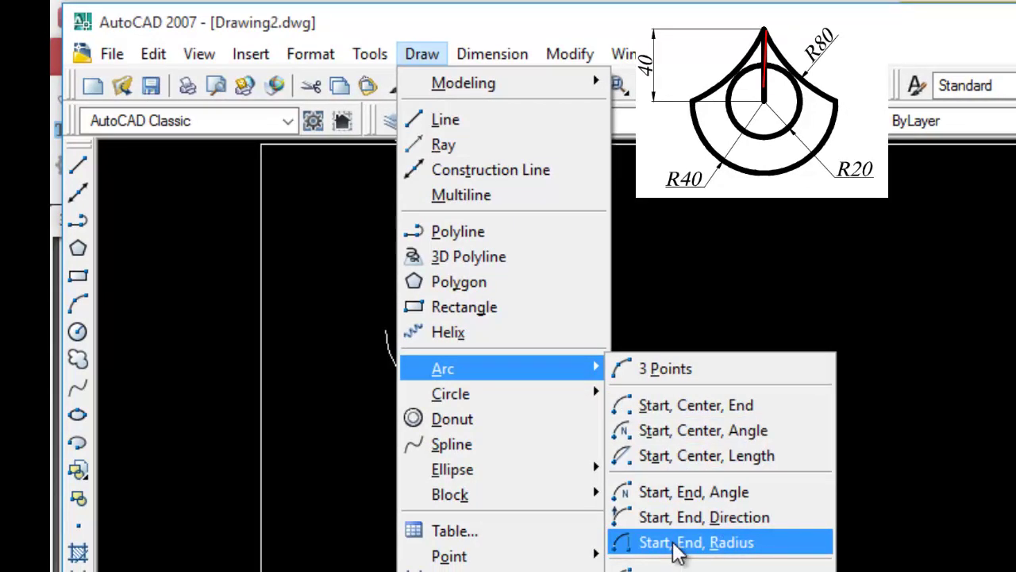
left_click(675, 544)
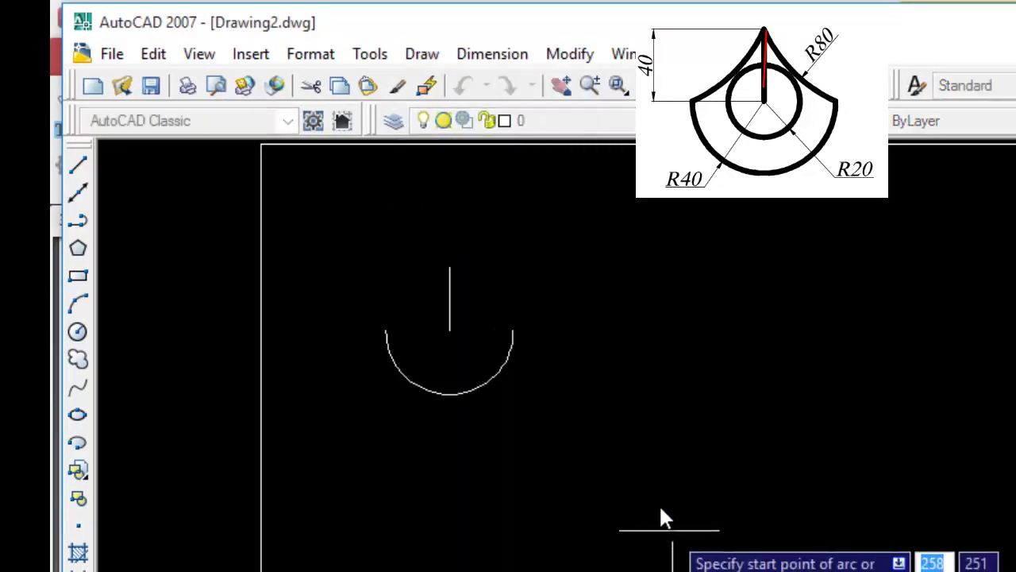
left_click(456, 273)
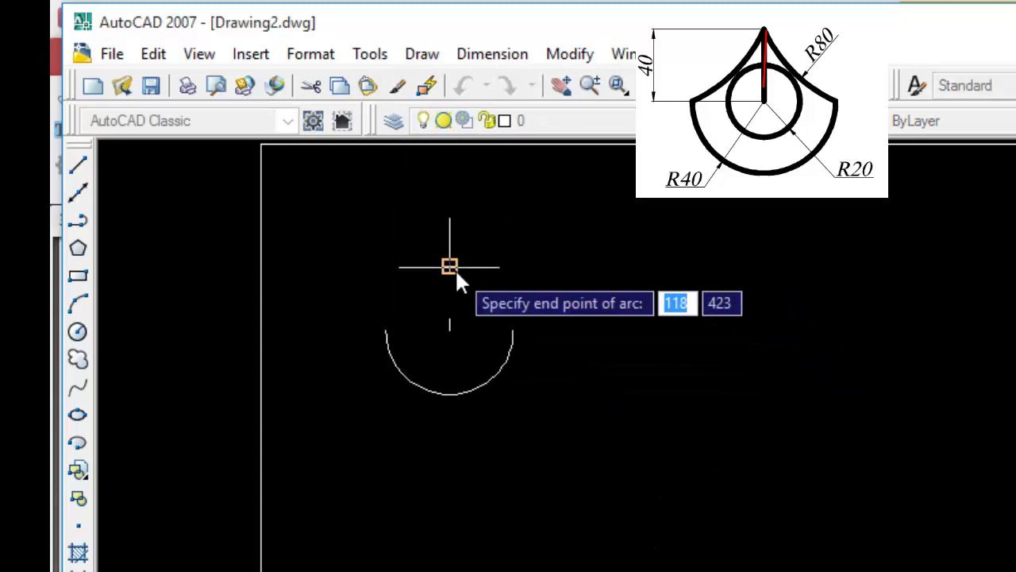
left_click(513, 332)
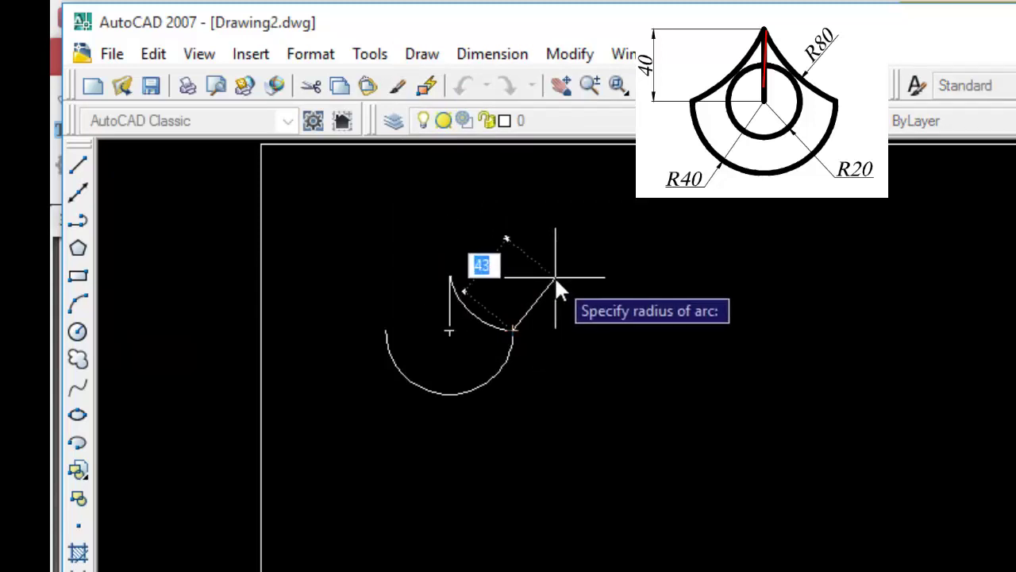
type("80")
key("Return")
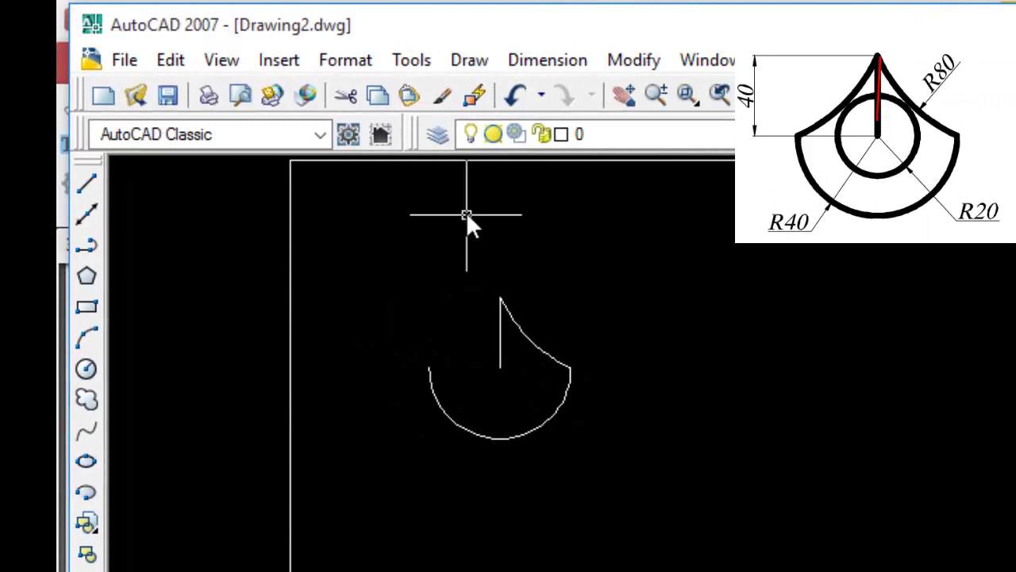
left_click(467, 63)
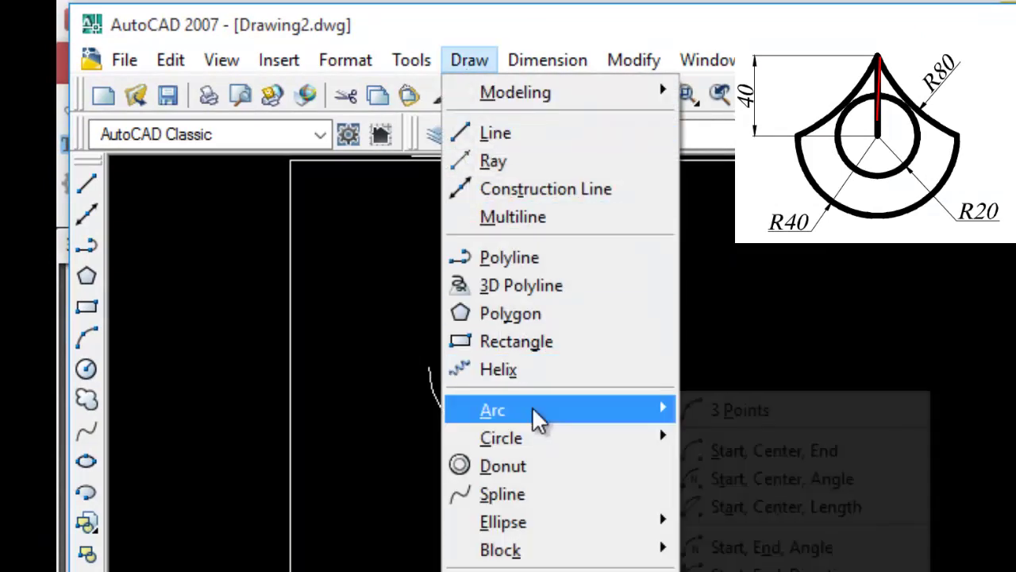
mouse_move(483, 360)
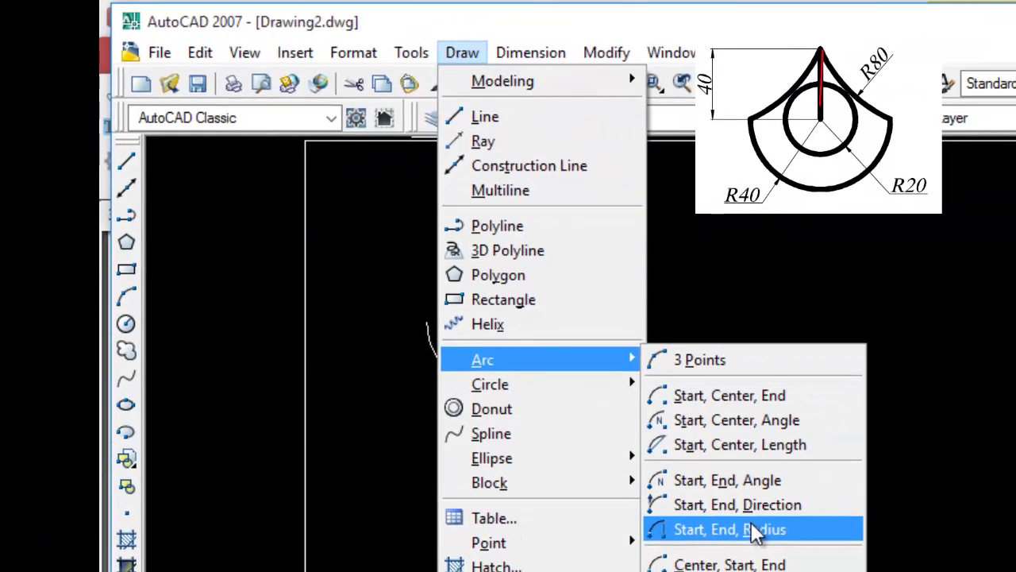
Draw an R80 arc from the semicircle's left end to the line's top.
left_click(754, 529)
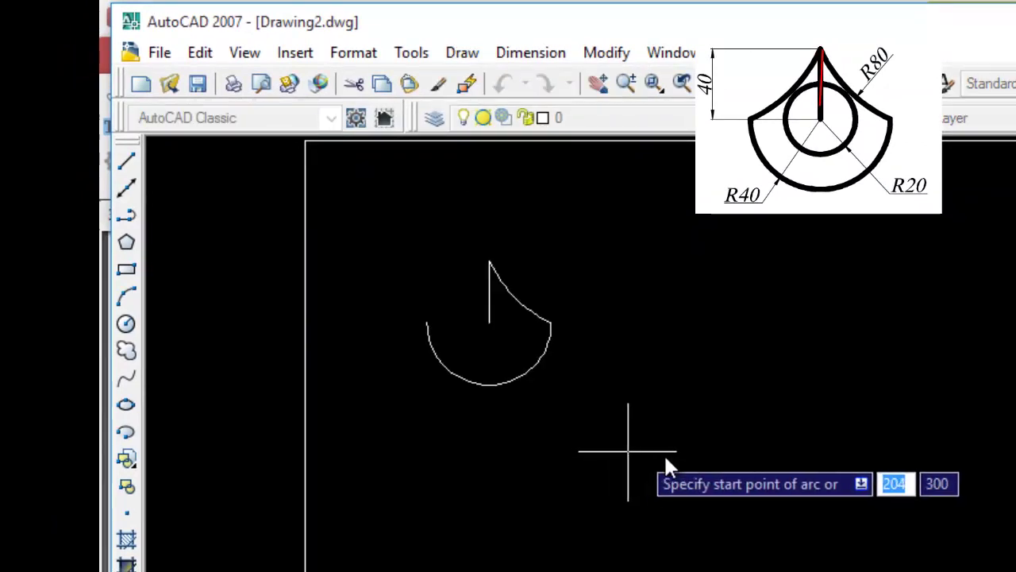
left_click(426, 319)
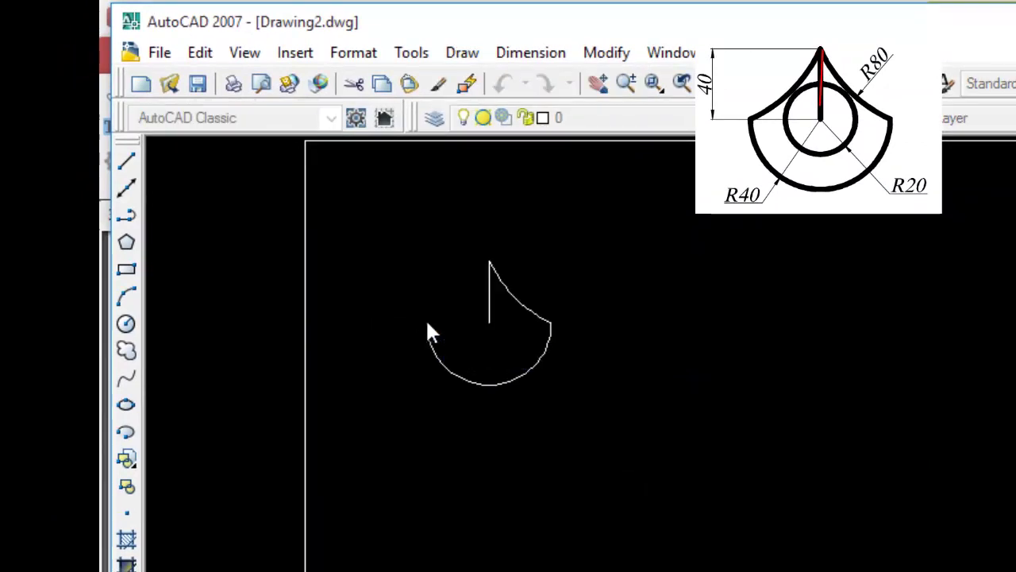
left_click(481, 262)
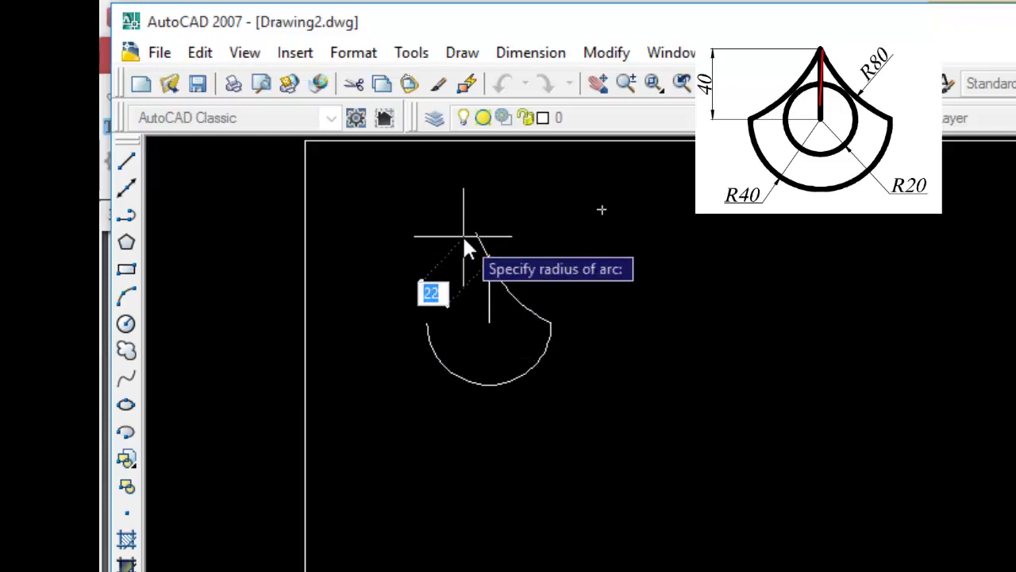
type("80")
key("Return")
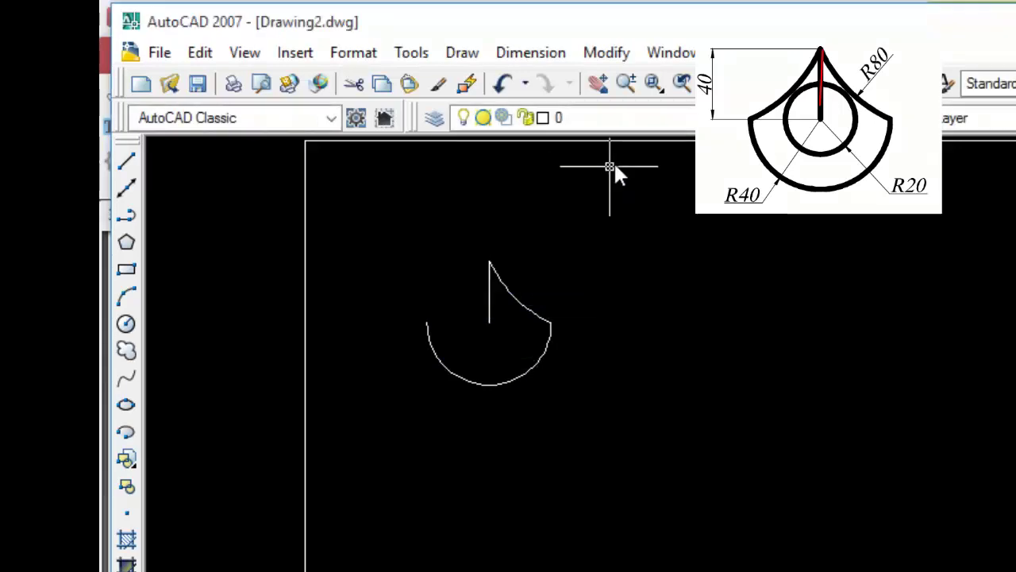
Redraw the R80 arc from the lower arc's left end to the top apex.
left_click(464, 52)
mouse_move(484, 359)
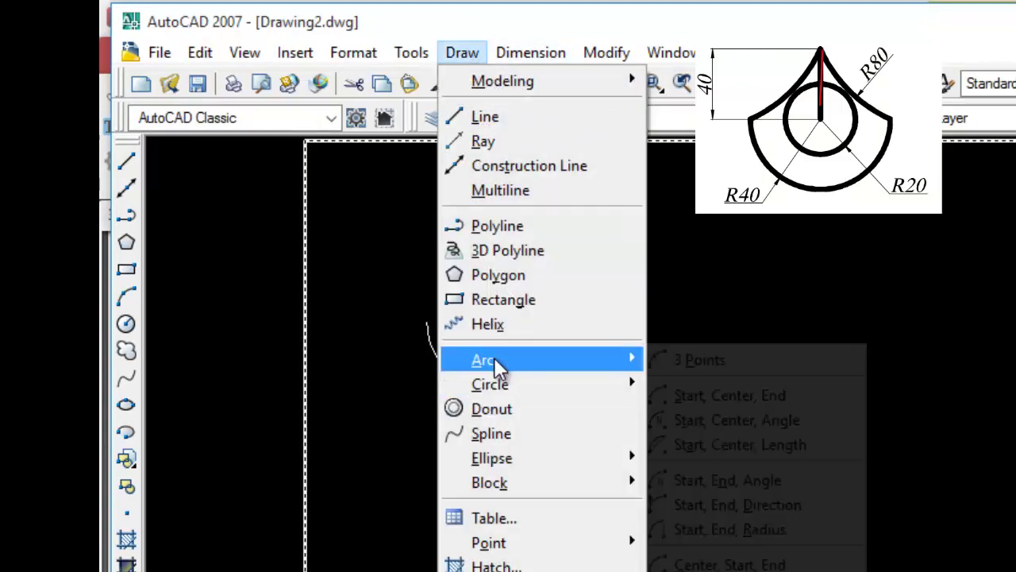
left_click(778, 530)
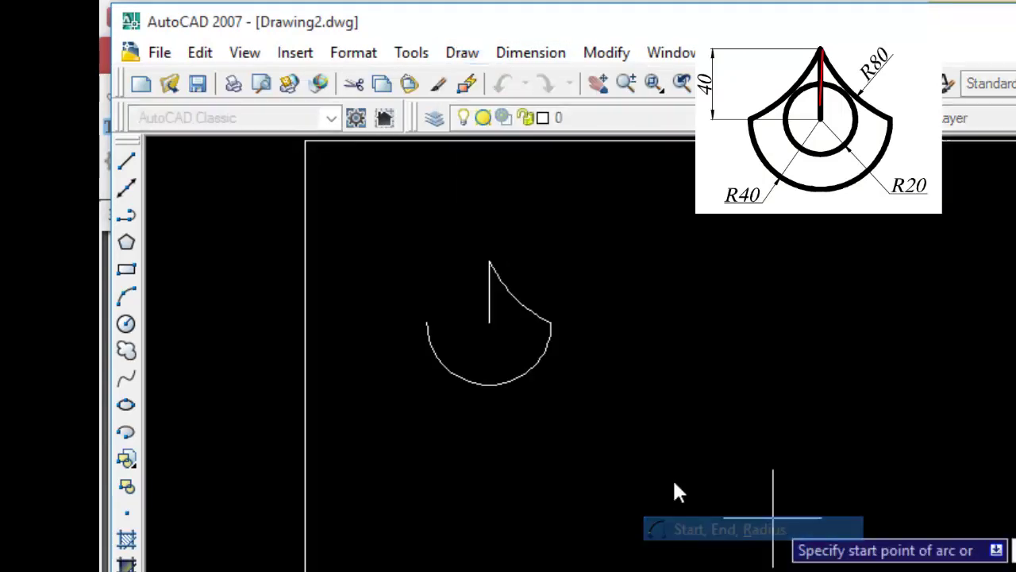
left_click(427, 323)
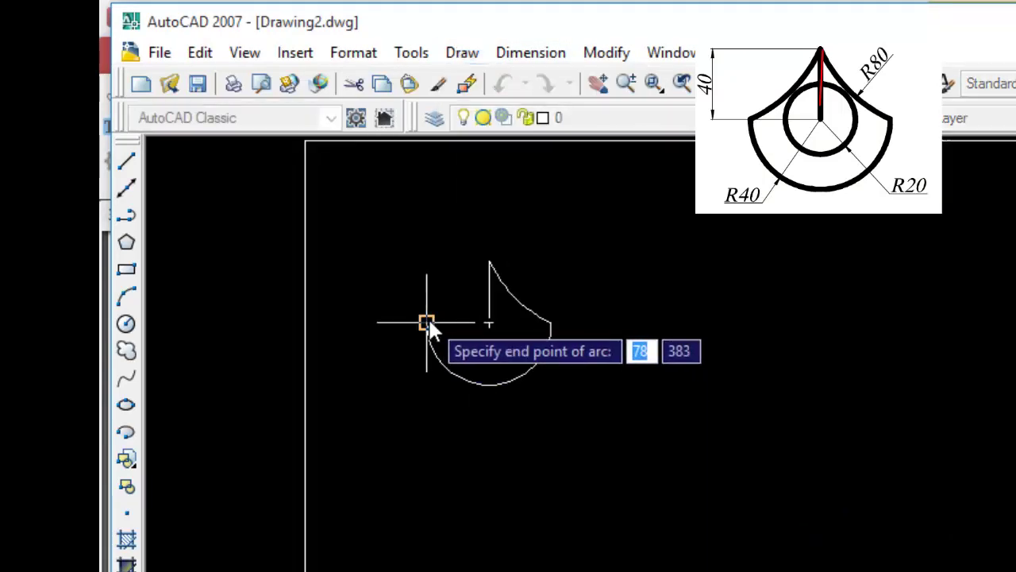
left_click(489, 260)
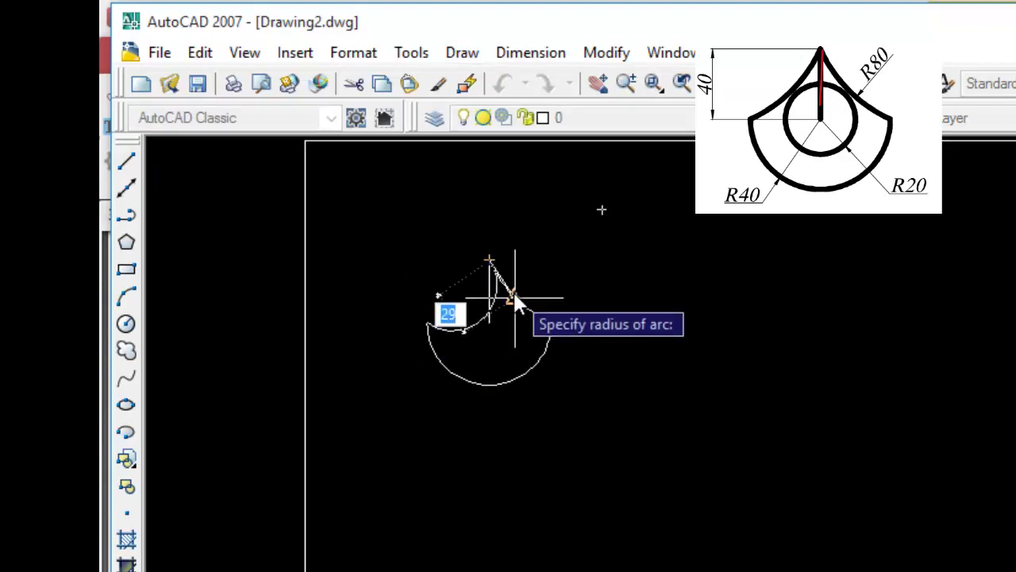
type("80")
key("Return")
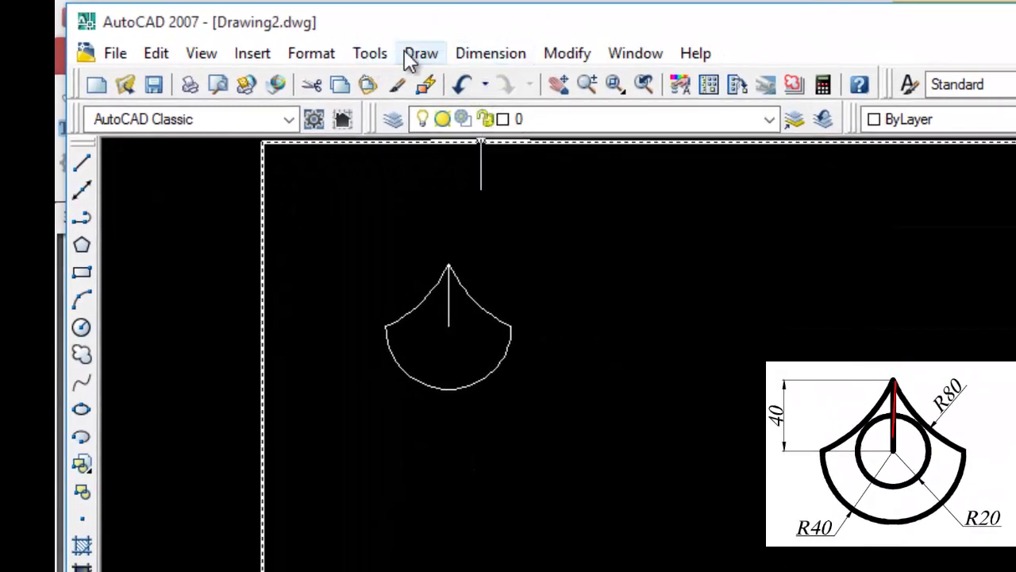
Draw an R20 circle centred at the base of the vertical line.
left_click(410, 59)
mouse_move(494, 426)
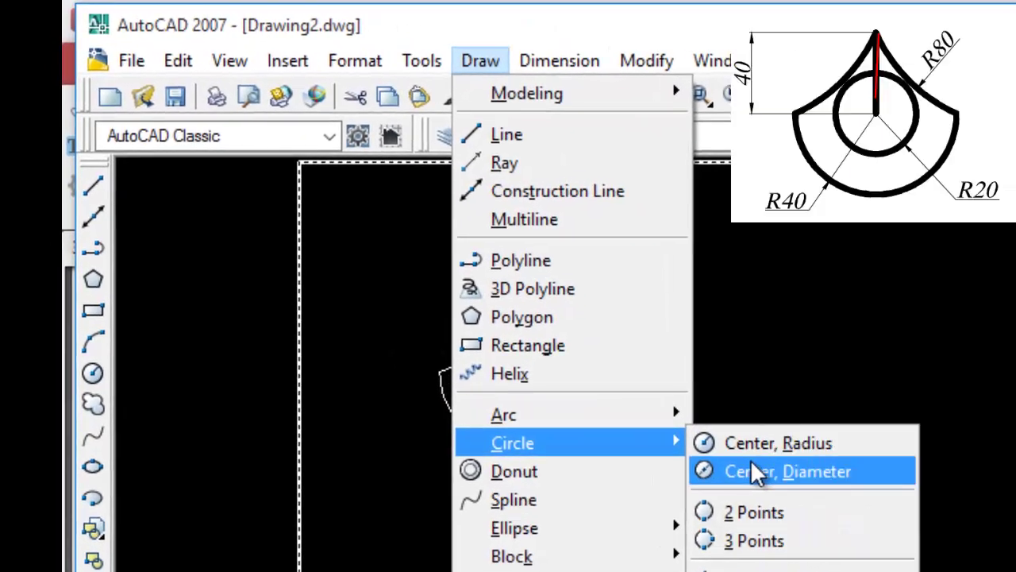
left_click(755, 451)
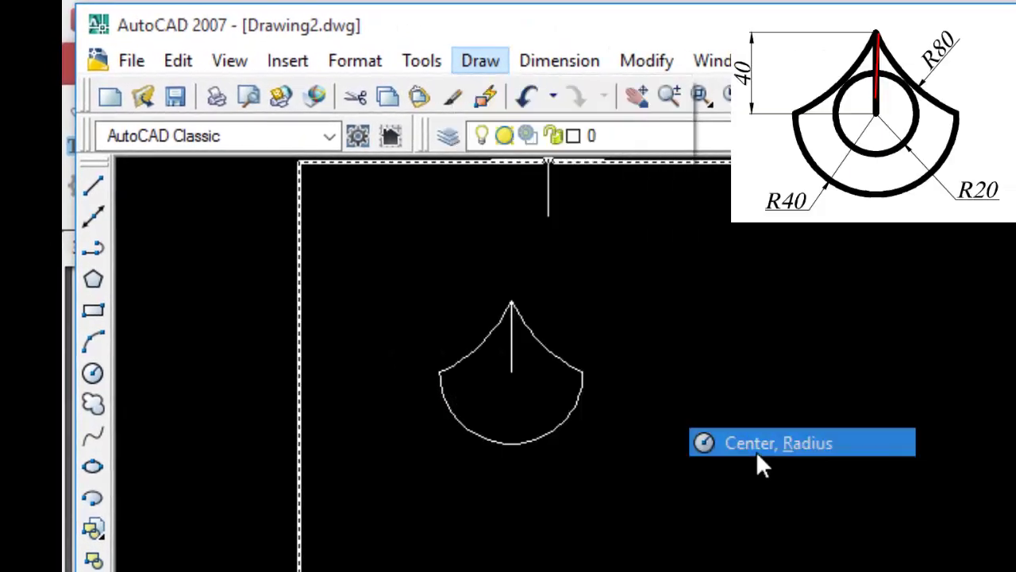
left_click(511, 373)
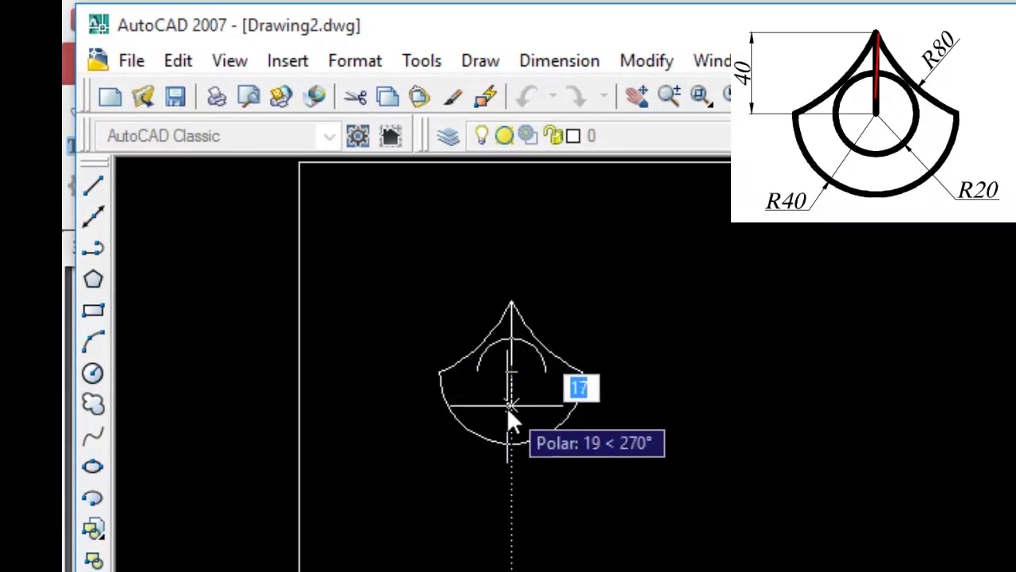
type("20")
key("Return")
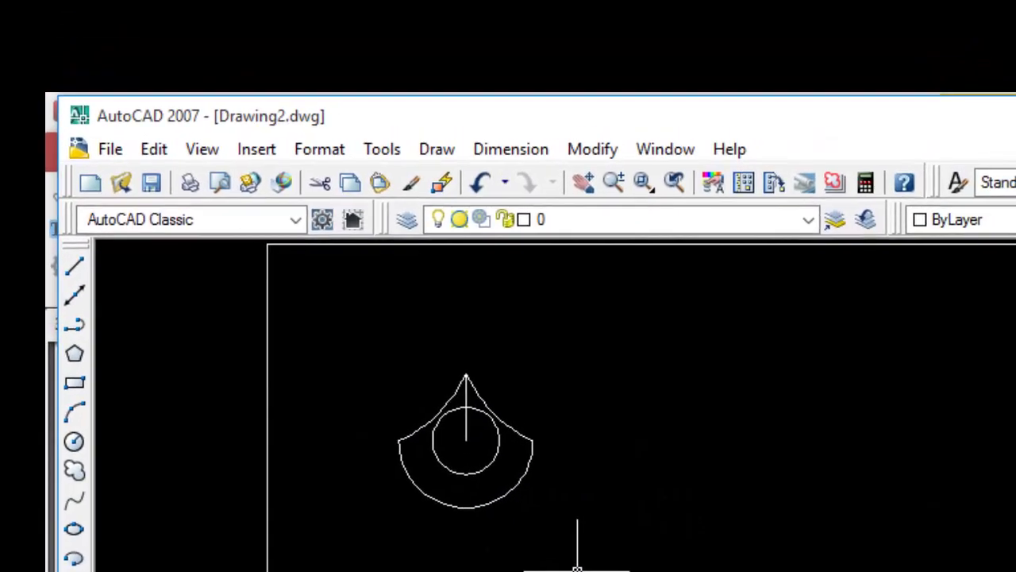
scroll(592, 555, "up", 2)
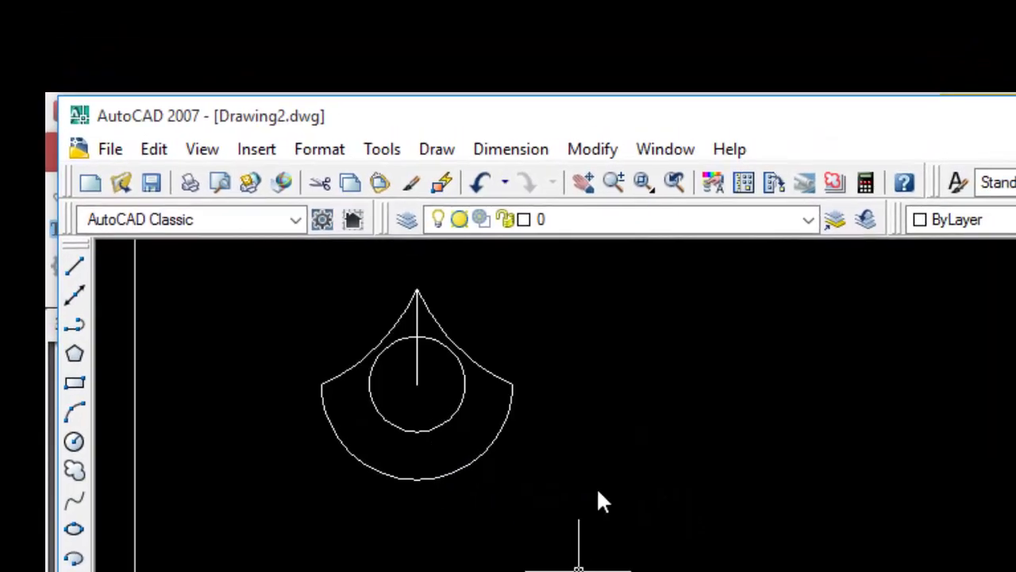
left_click(544, 158)
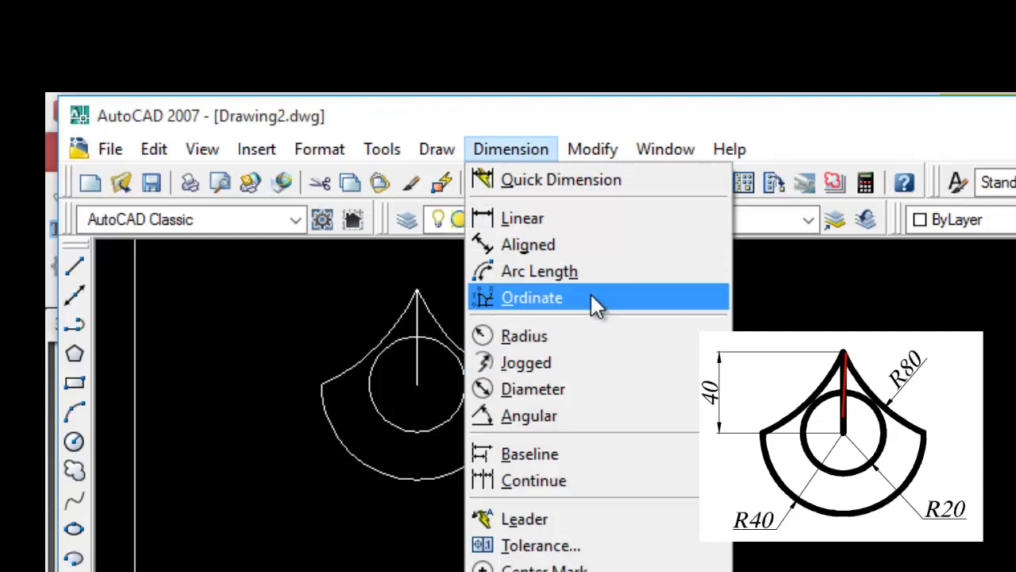
Add the 40 linear dimension from the circle centre to the apex, left of the figure.
left_click(506, 215)
left_click(419, 386)
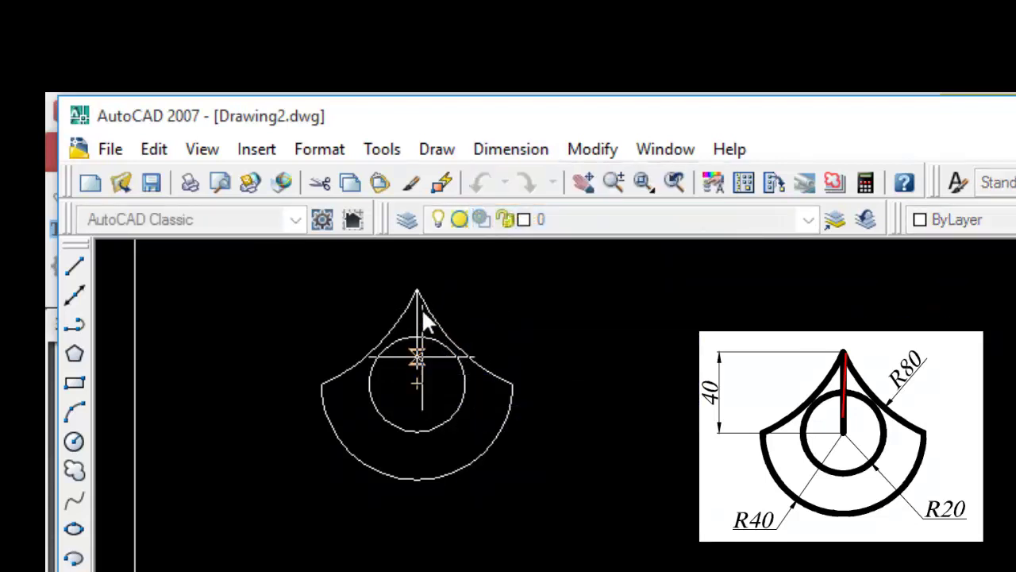
left_click(416, 291)
left_click(230, 301)
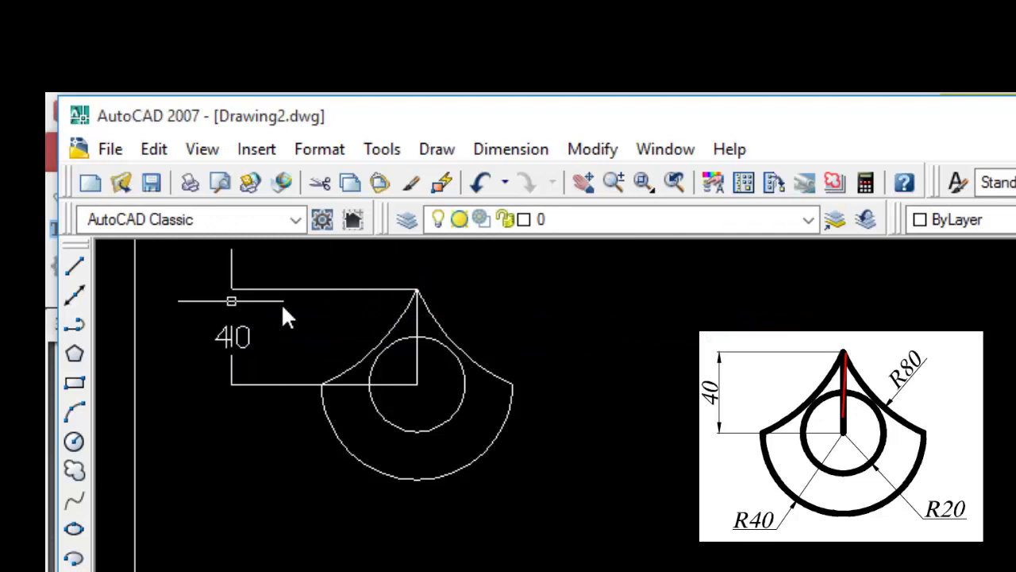
Dimension the right concave arc as R80 at the upper right.
left_click(447, 156)
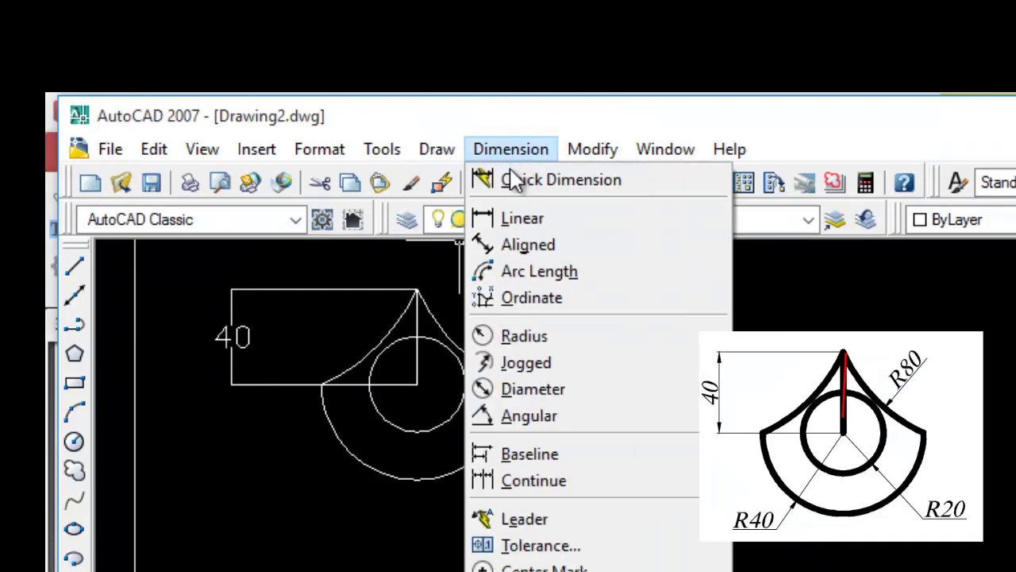
left_click(553, 336)
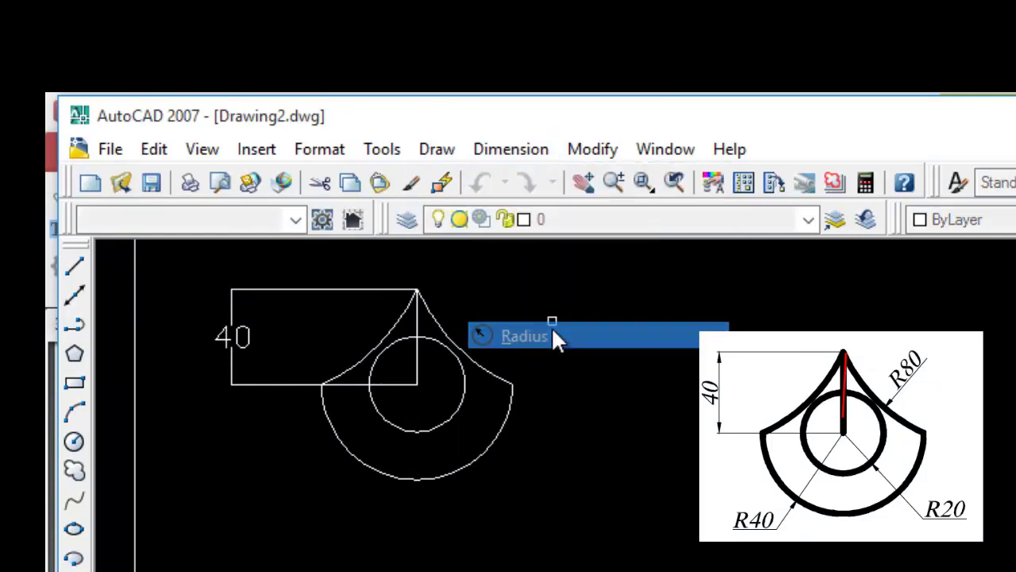
left_click(474, 354)
left_click(498, 308)
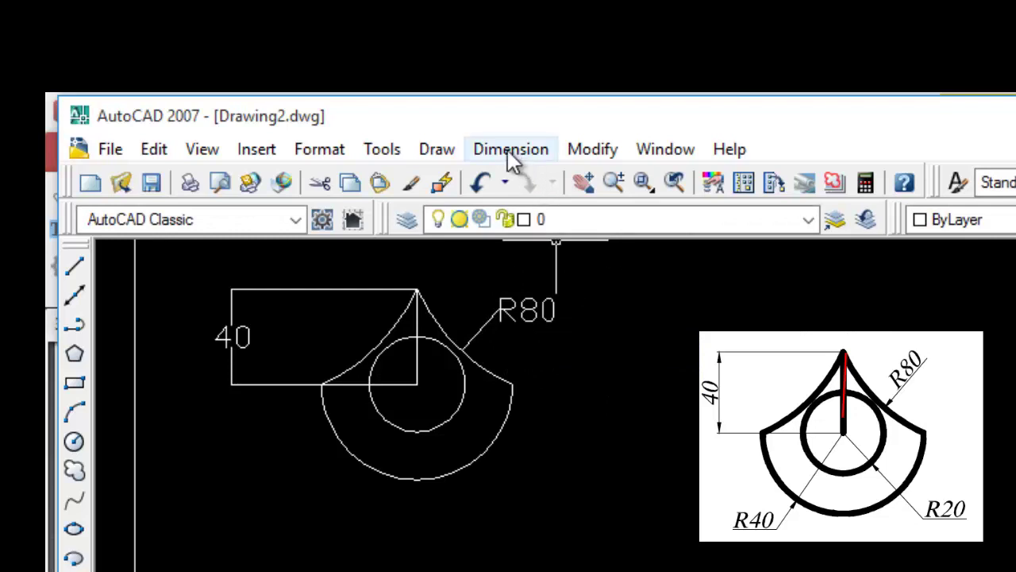
Add radius dimensions R20 on the inner circle and R40 on the outer lower arc.
left_click(437, 150)
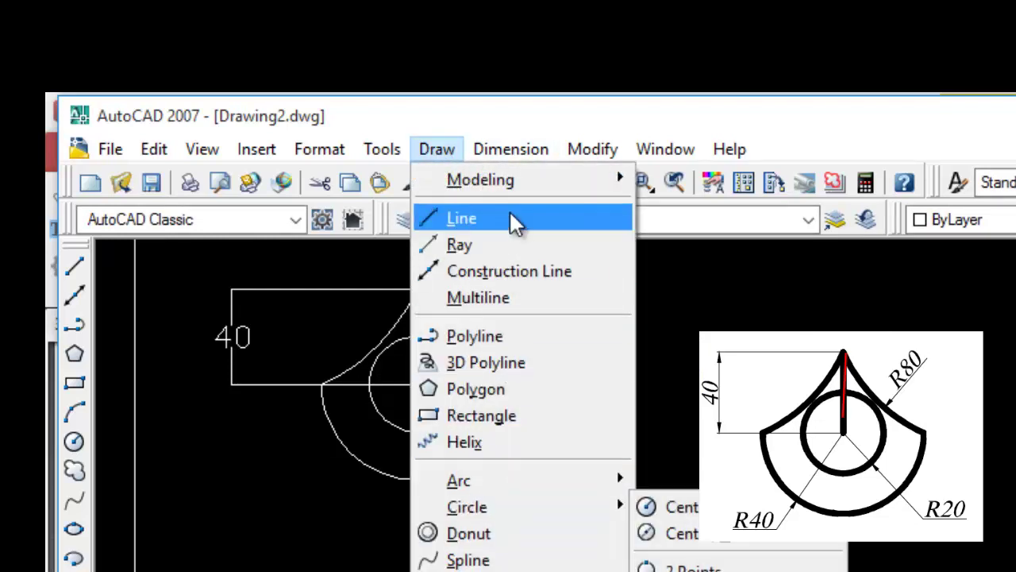
mouse_move(511, 150)
left_click(557, 346)
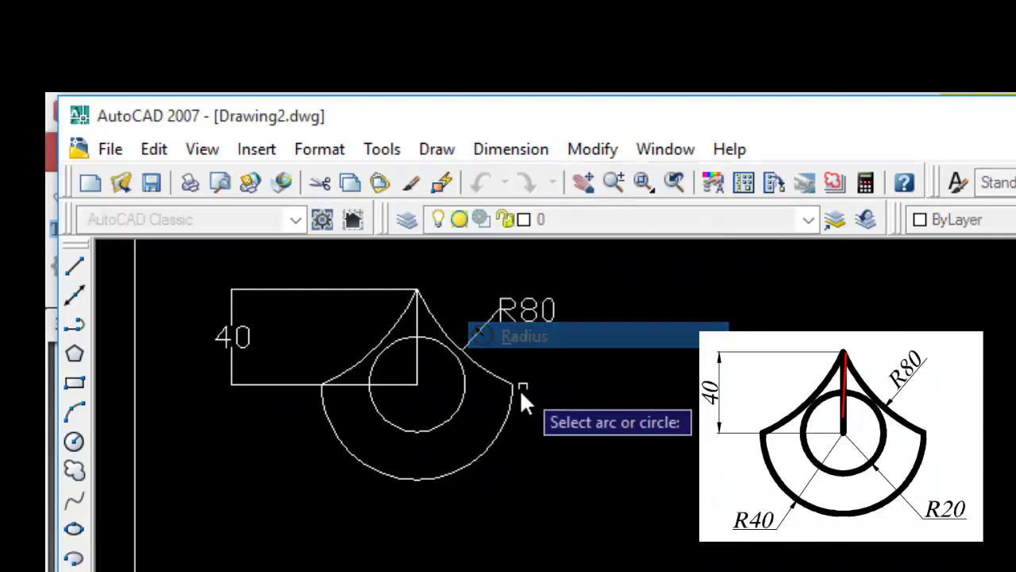
left_click(461, 401)
left_click(547, 471)
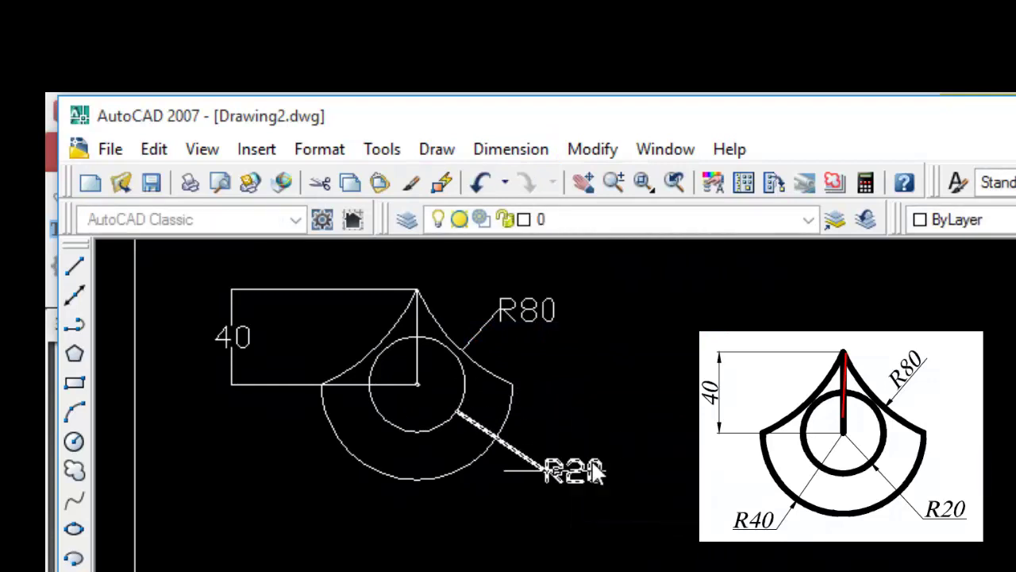
left_click(496, 151)
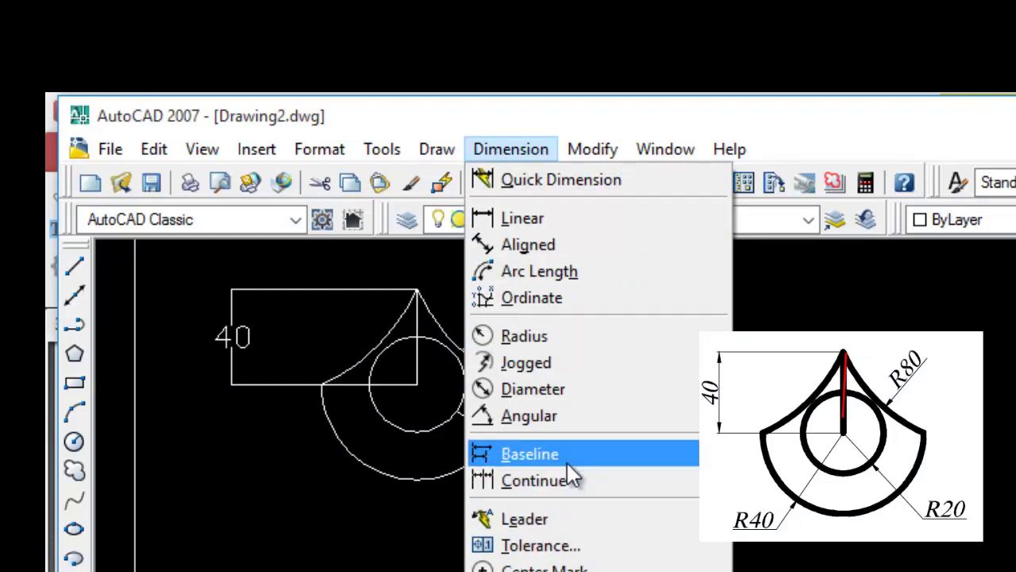
left_click(559, 336)
left_click(376, 469)
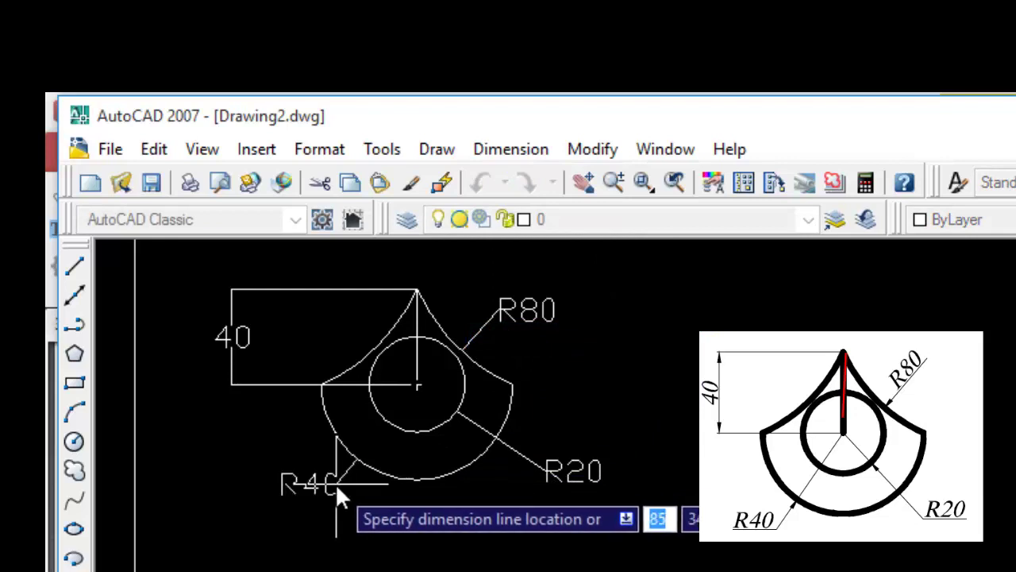
left_click(335, 482)
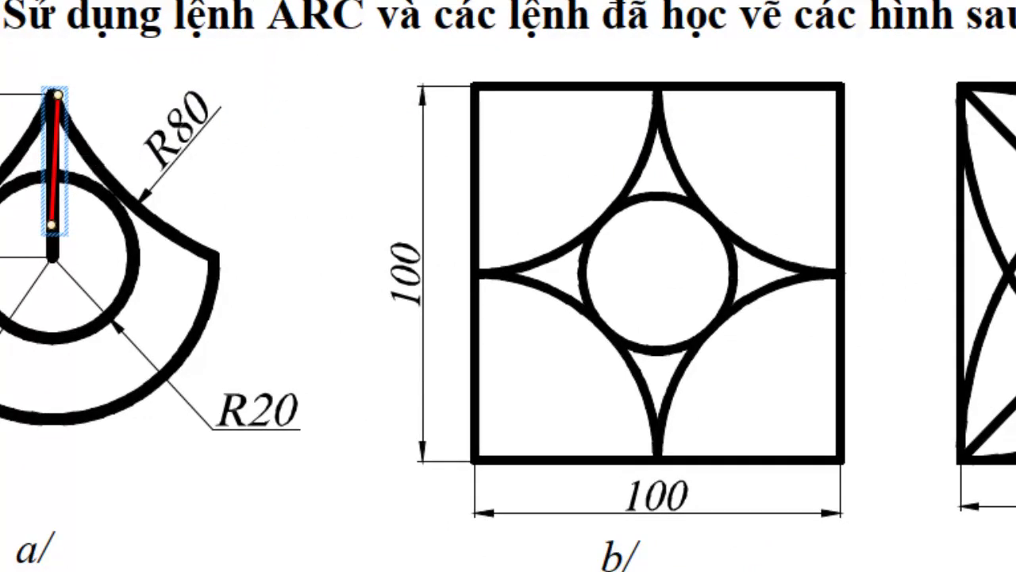
Scroll the exercise PDF down to figure b/, the 100 × 100 square with star.
scroll(423, 342, "down", 2)
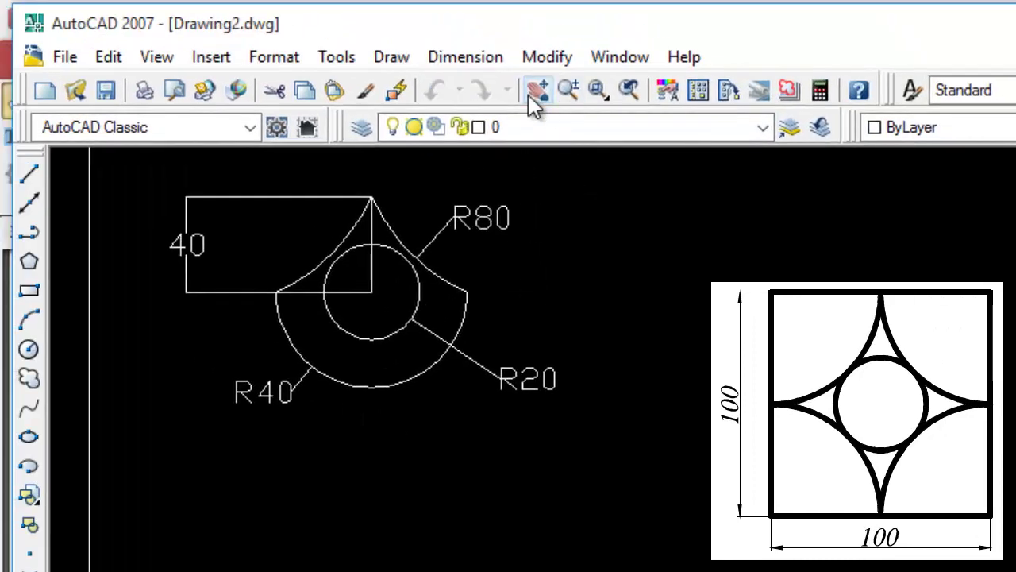
Pan figure a/ aside and draw a 100 × 100 square rectangle for figure b/.
left_click(535, 103)
left_click_drag(465, 268, 132, 261)
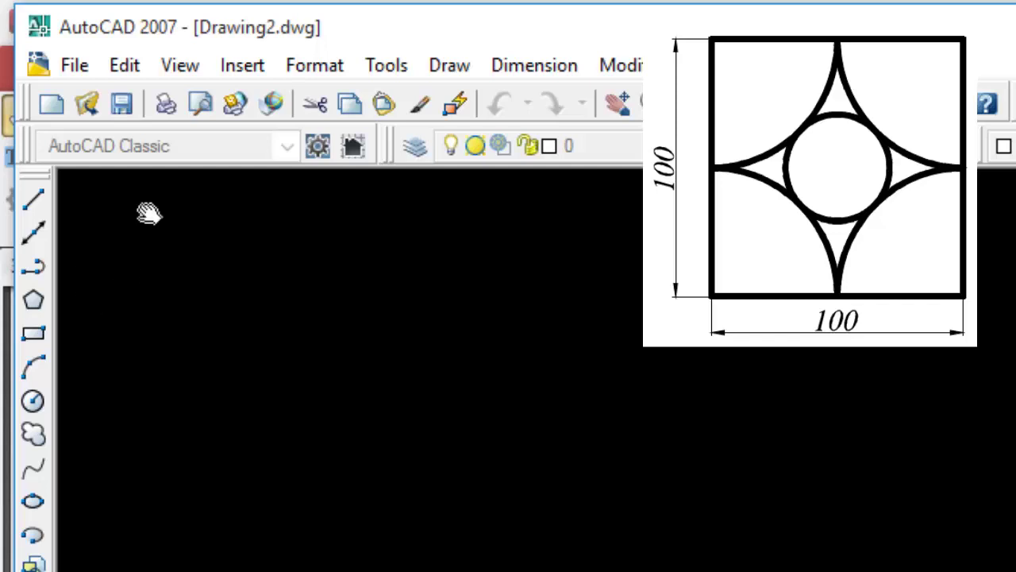
left_click(33, 335)
left_click(234, 435)
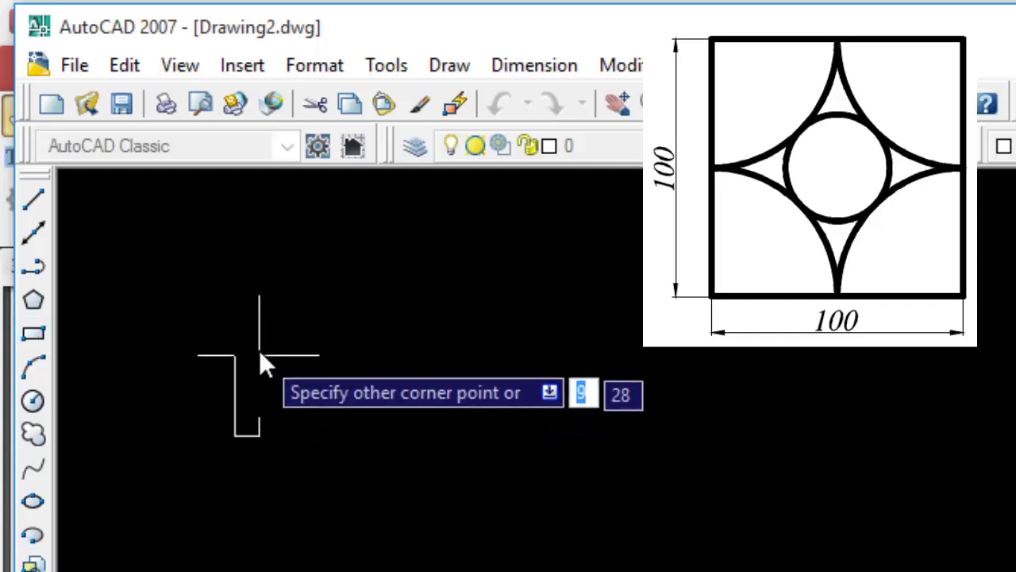
type("100")
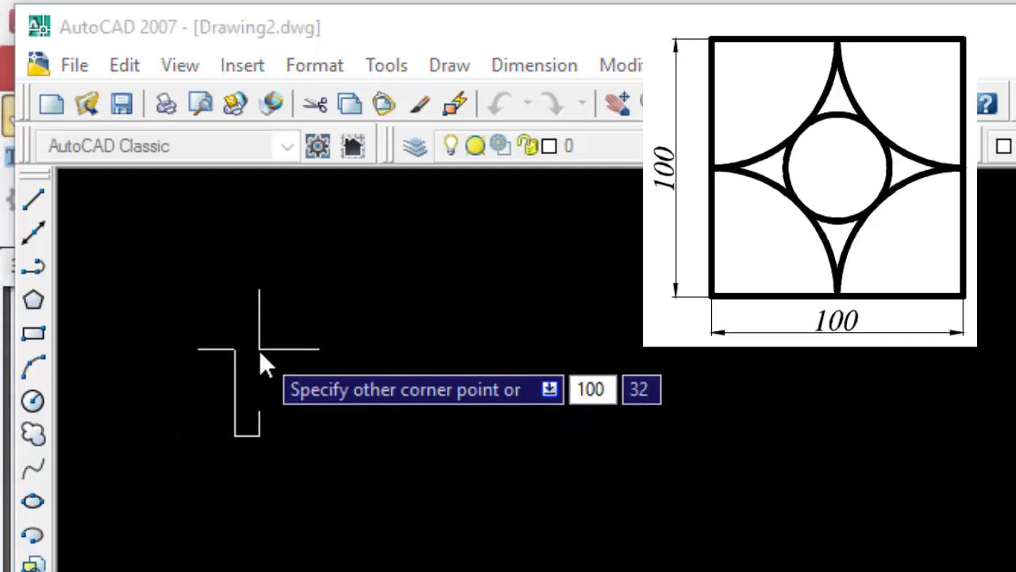
key("Tab")
type("1")
key("Return")
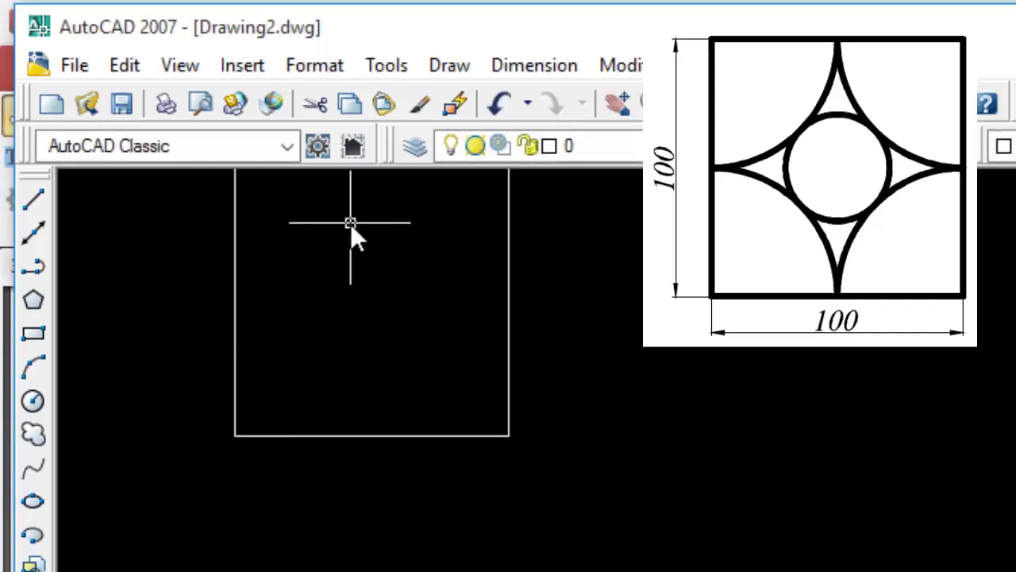
middle_click_drag(544, 284, 543, 345)
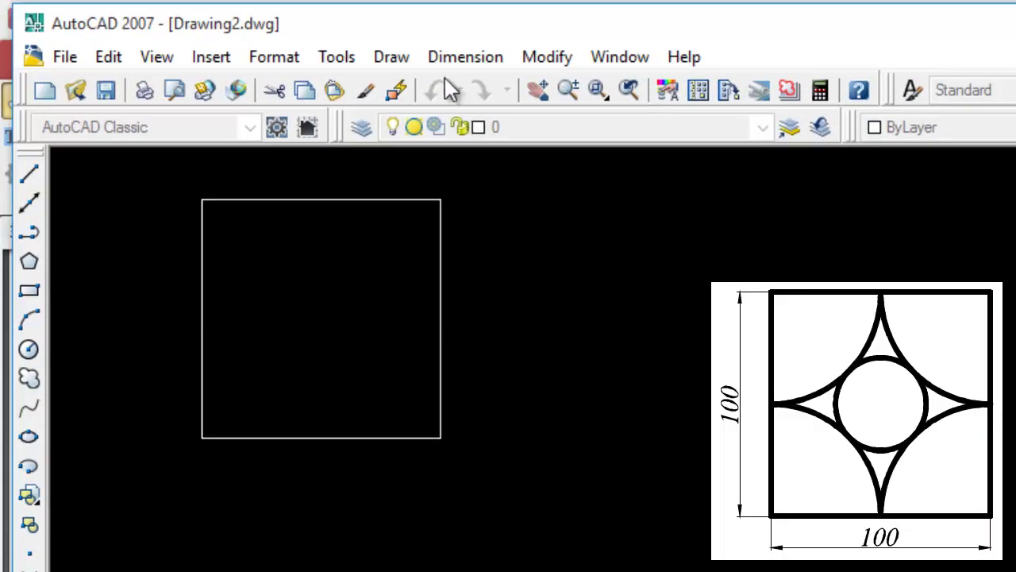
Draw the top-right and bottom-right concave arcs between edge midpoints, with square corners setting the radius.
left_click(404, 59)
mouse_move(429, 374)
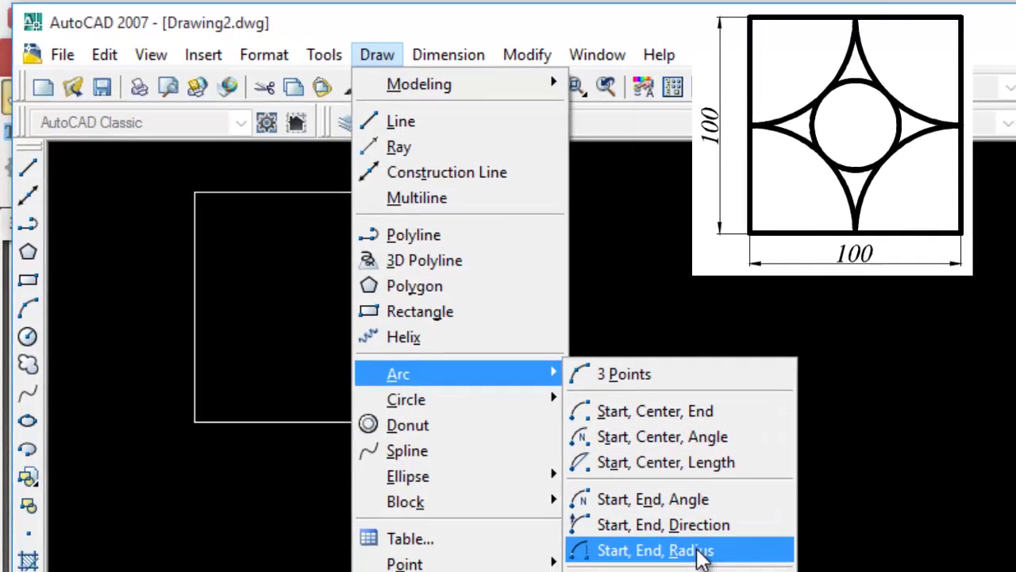
left_click(718, 568)
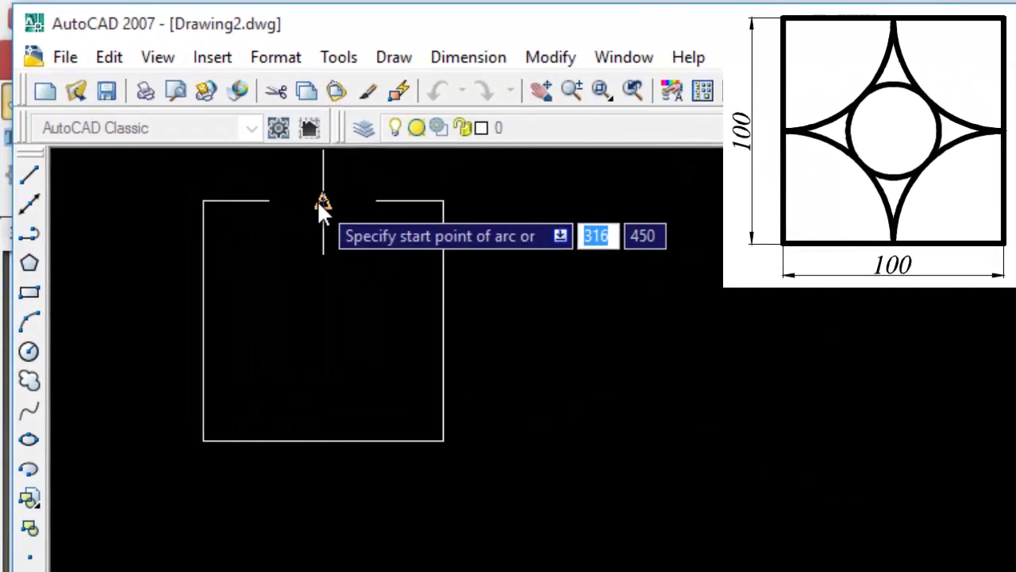
left_click(297, 184)
left_click(442, 322)
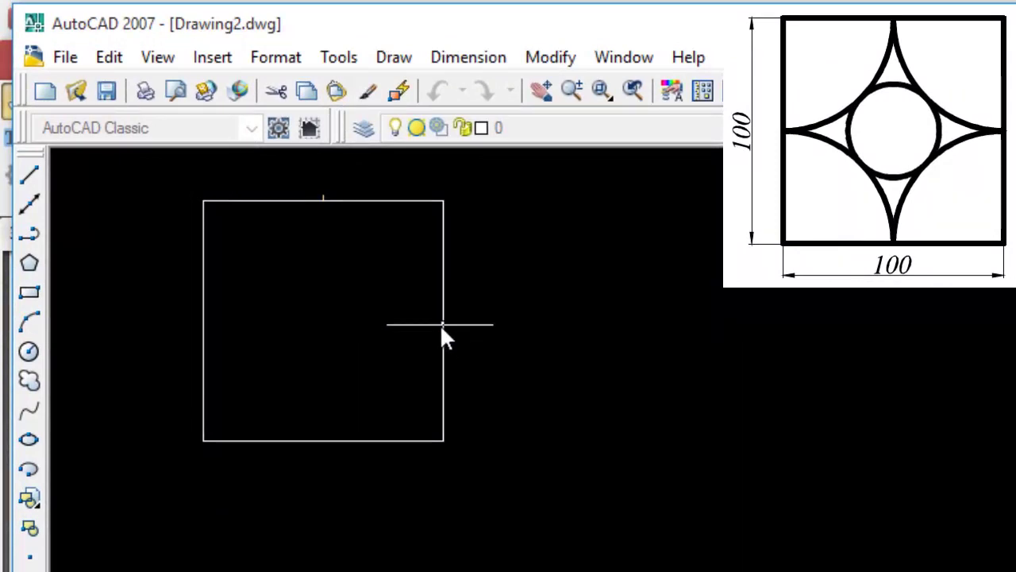
left_click(443, 202)
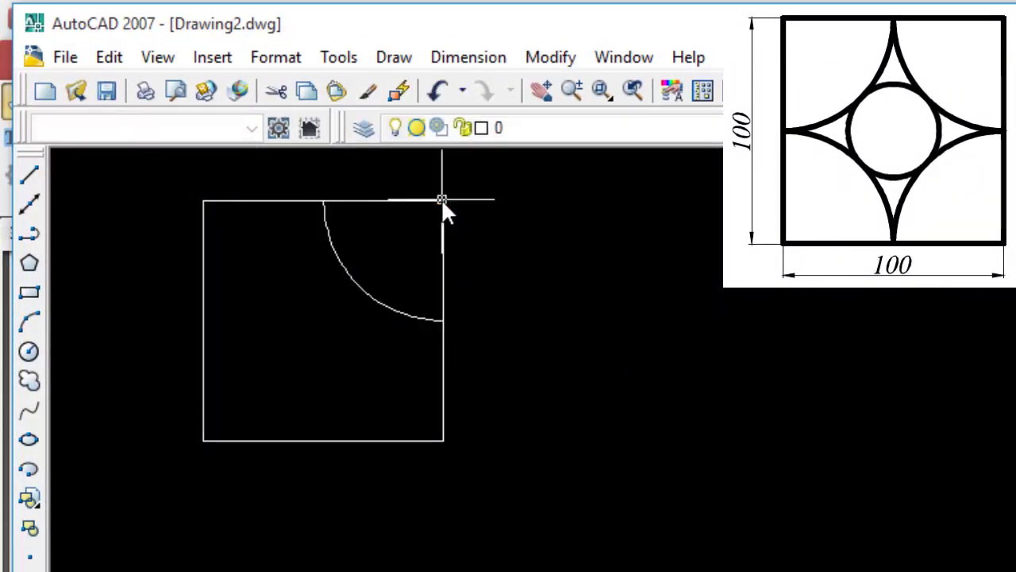
left_click(407, 58)
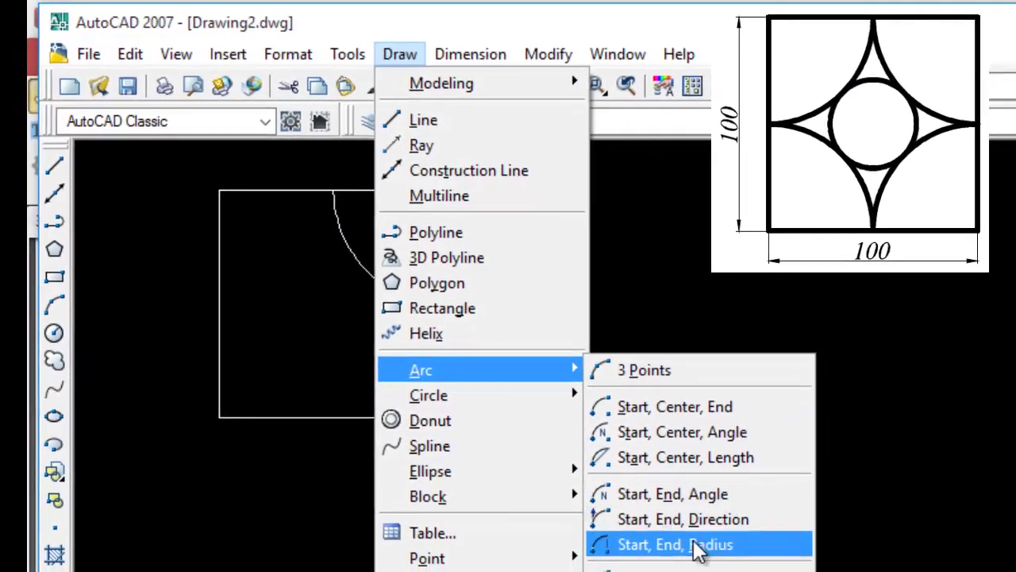
left_click(699, 568)
left_click(445, 308)
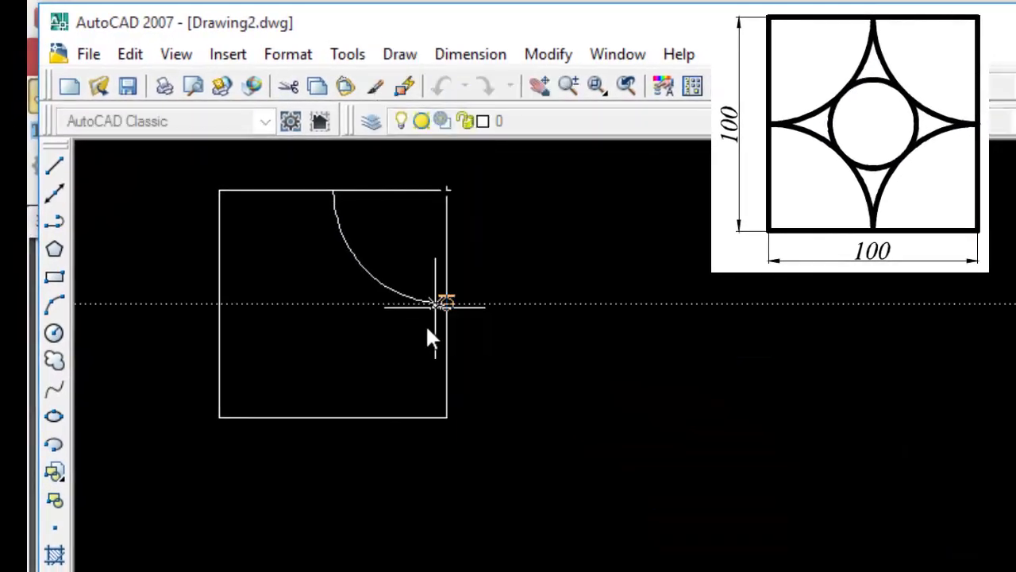
left_click(332, 417)
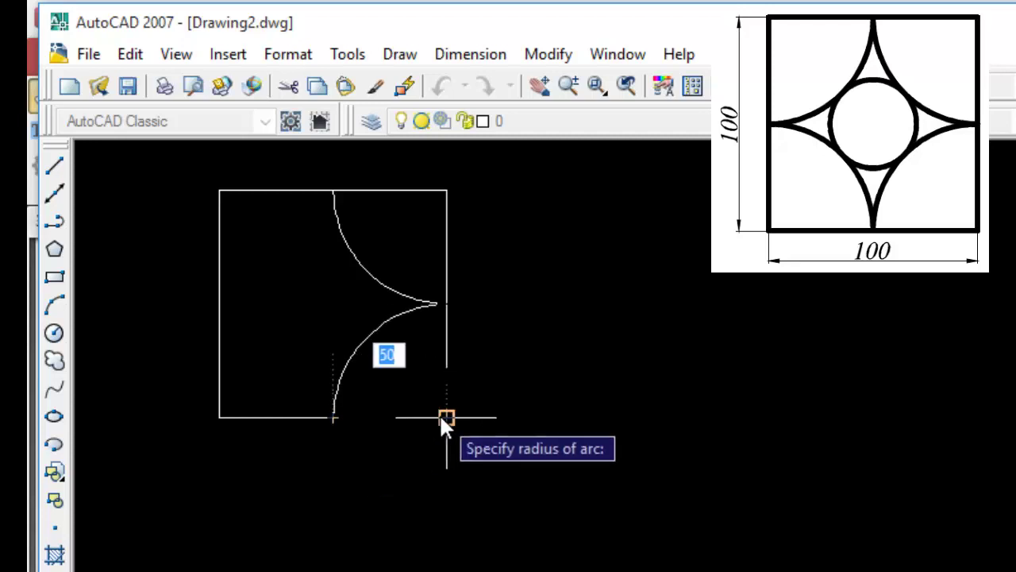
left_click(446, 417)
Draw the bottom-left and top-left concave arcs, completing the four-pointed star.
left_click(400, 54)
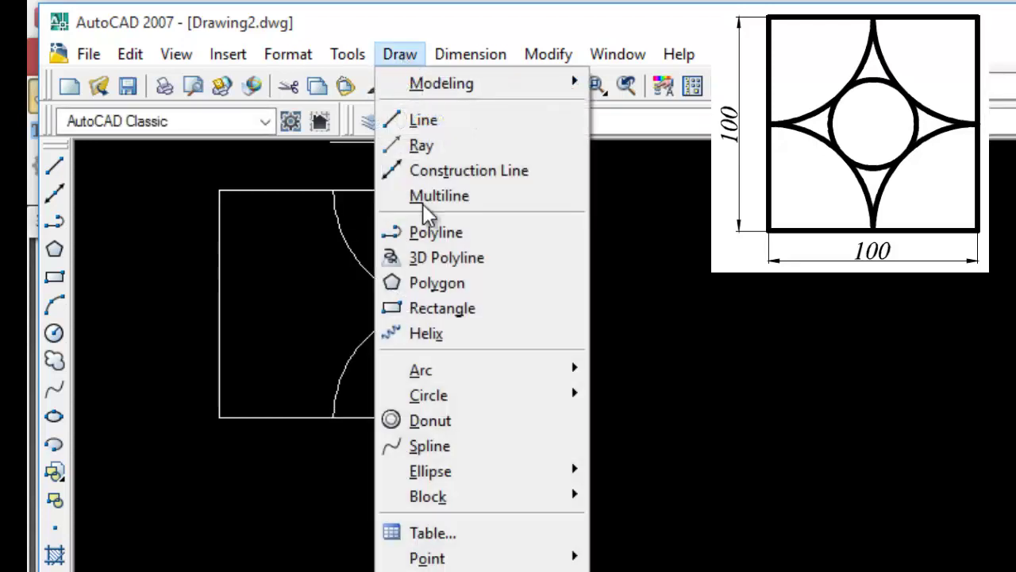
mouse_move(477, 370)
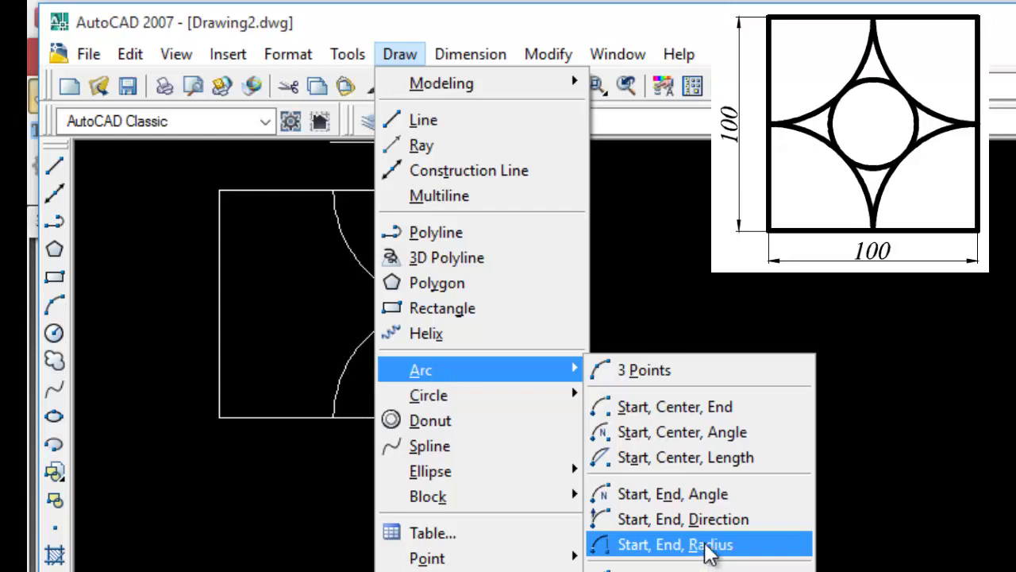
left_click(709, 544)
left_click(332, 417)
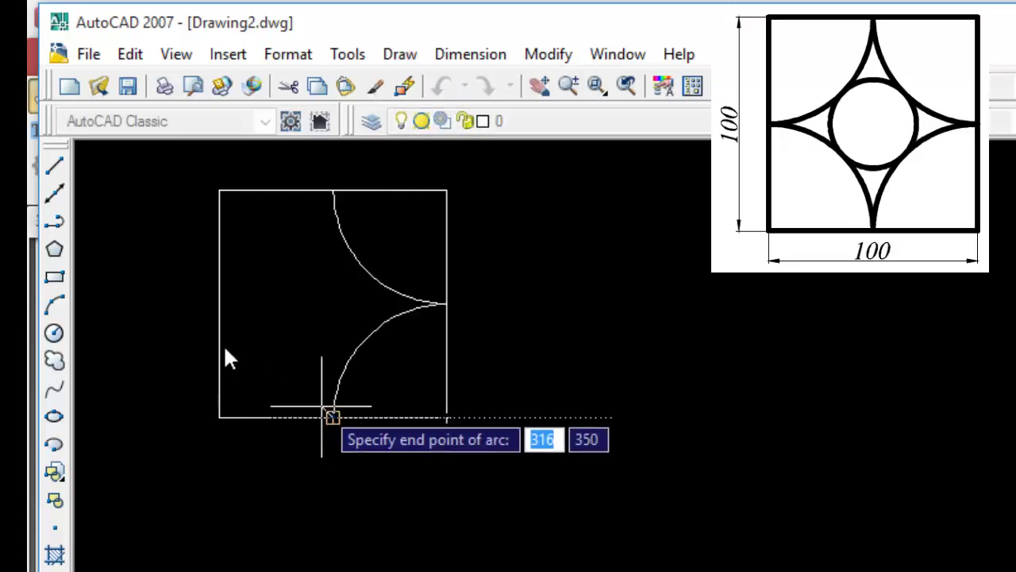
left_click(217, 300)
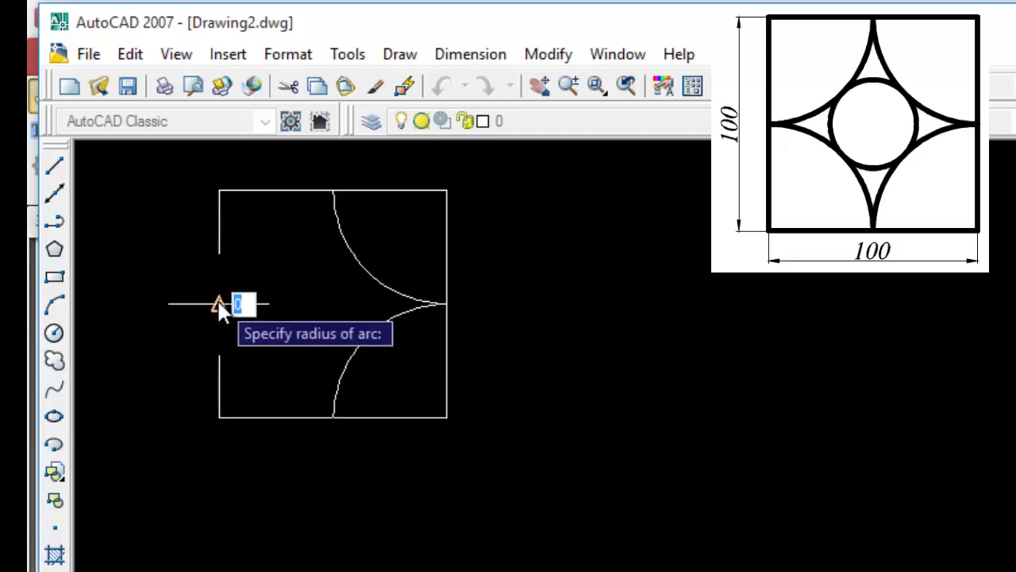
left_click(223, 414)
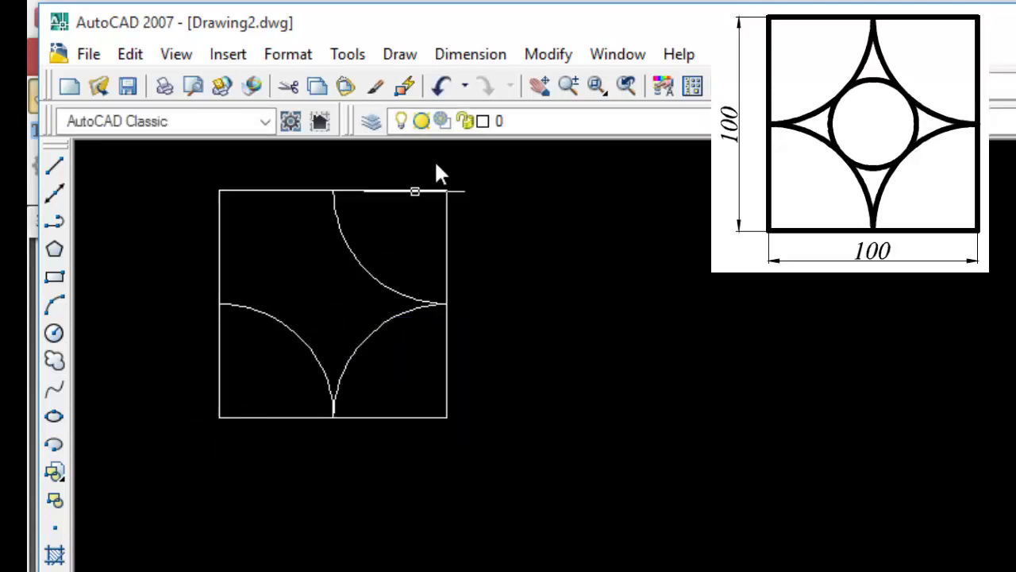
left_click(399, 53)
mouse_move(445, 370)
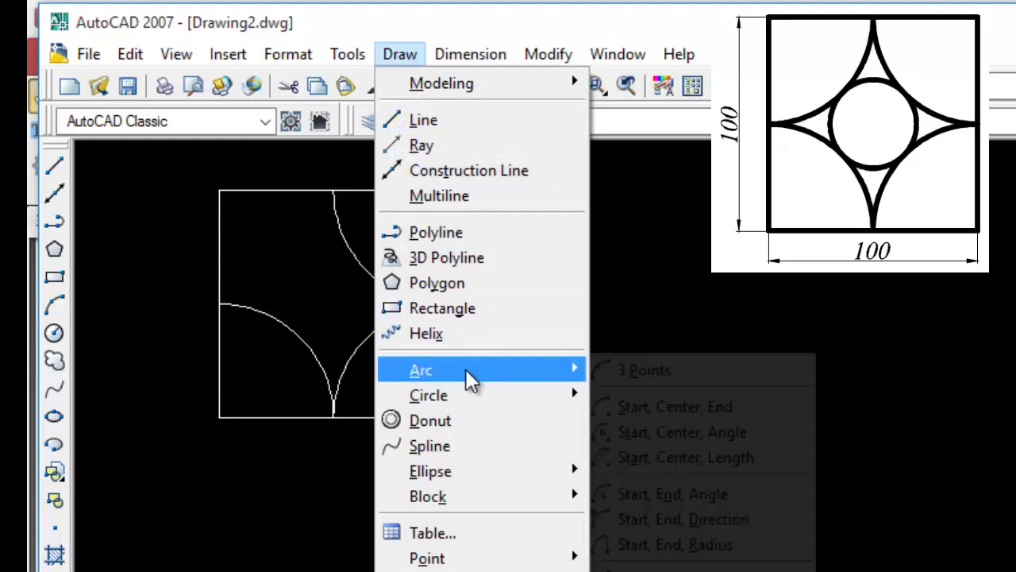
left_click(683, 543)
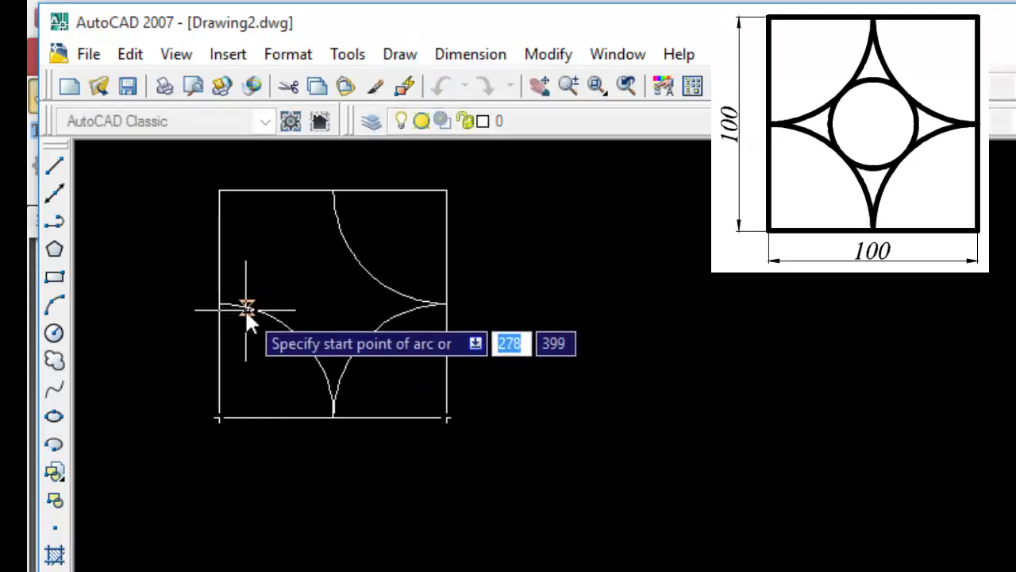
left_click(221, 304)
left_click(333, 191)
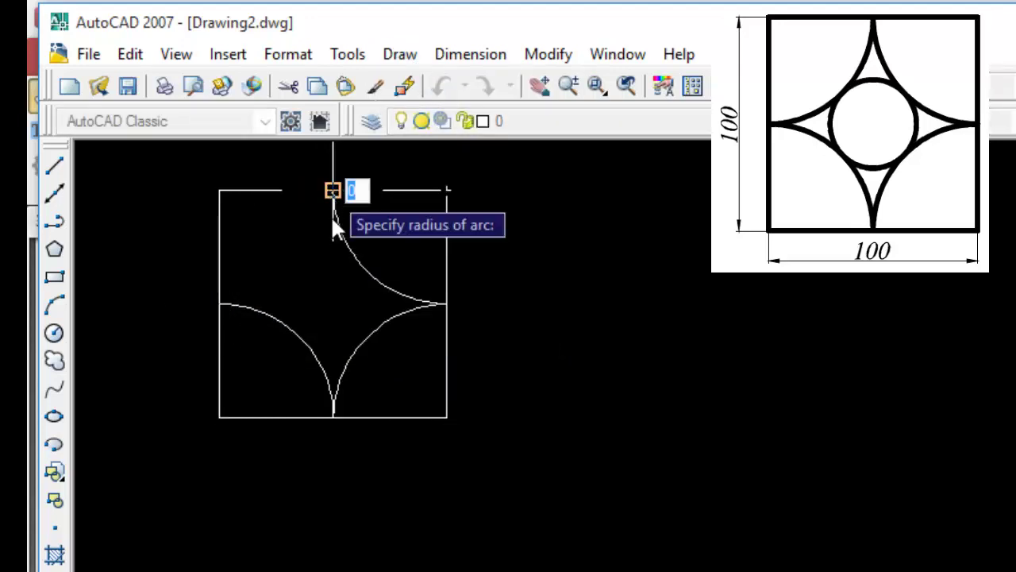
left_click(227, 193)
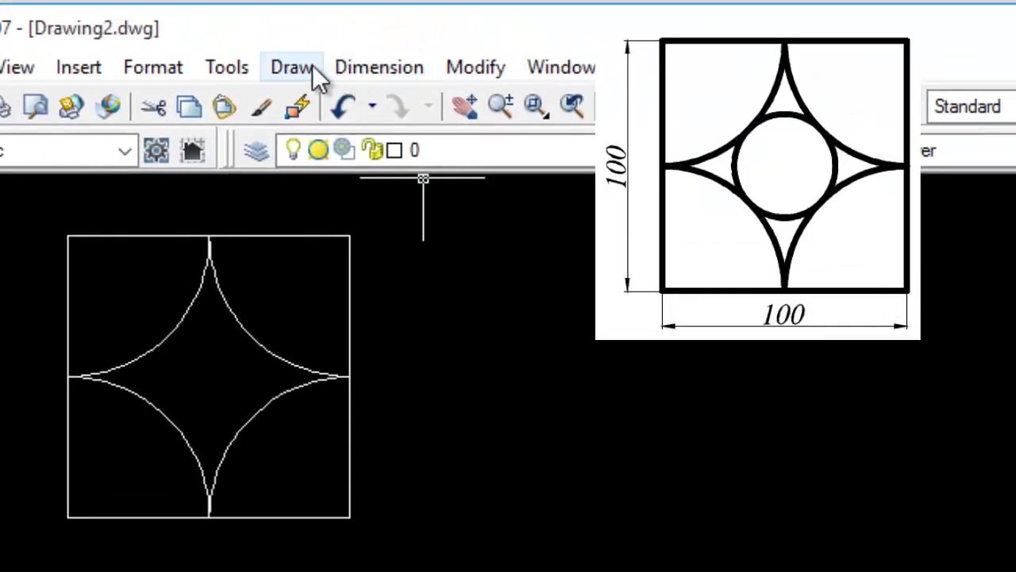
left_click(312, 66)
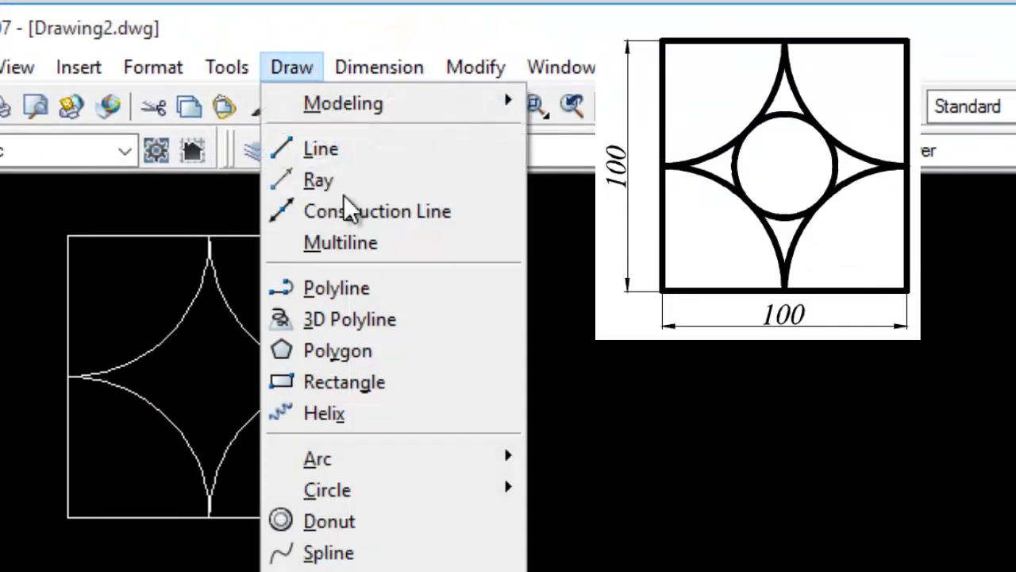
mouse_move(347, 439)
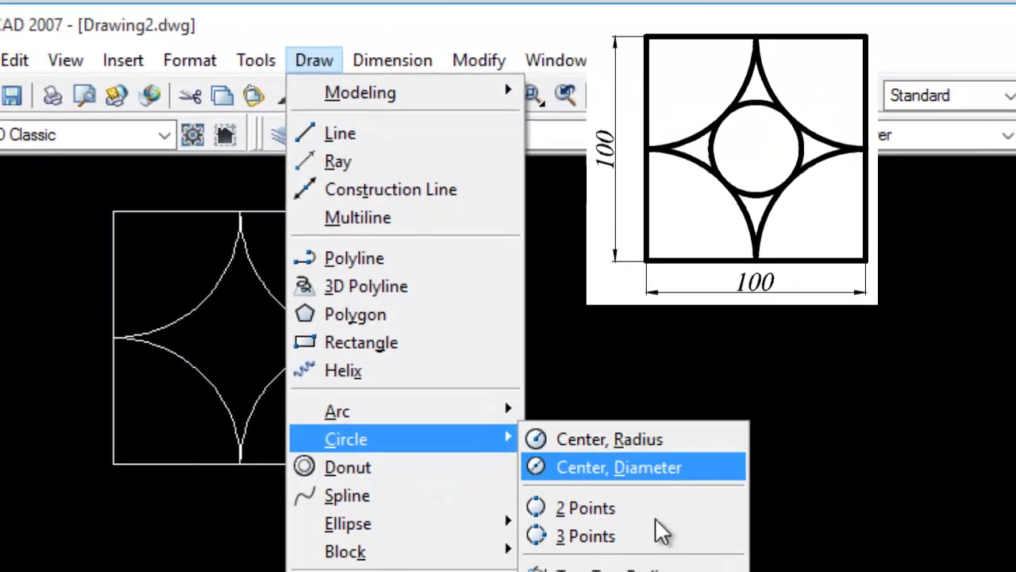
Draw a Tan, Tan, Tan circle touching three of the star's arcs at its centre.
left_click(649, 544)
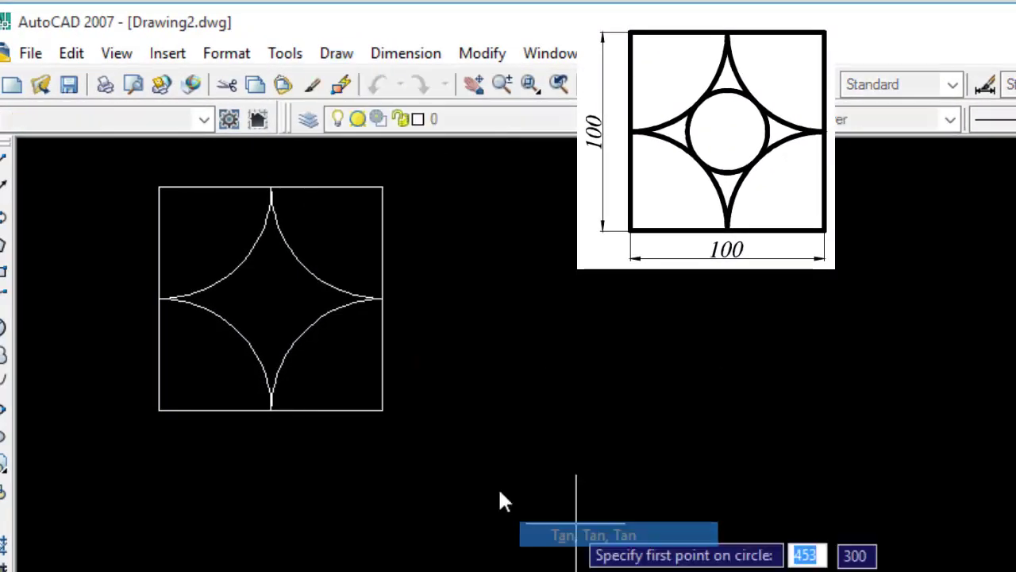
left_click(320, 340)
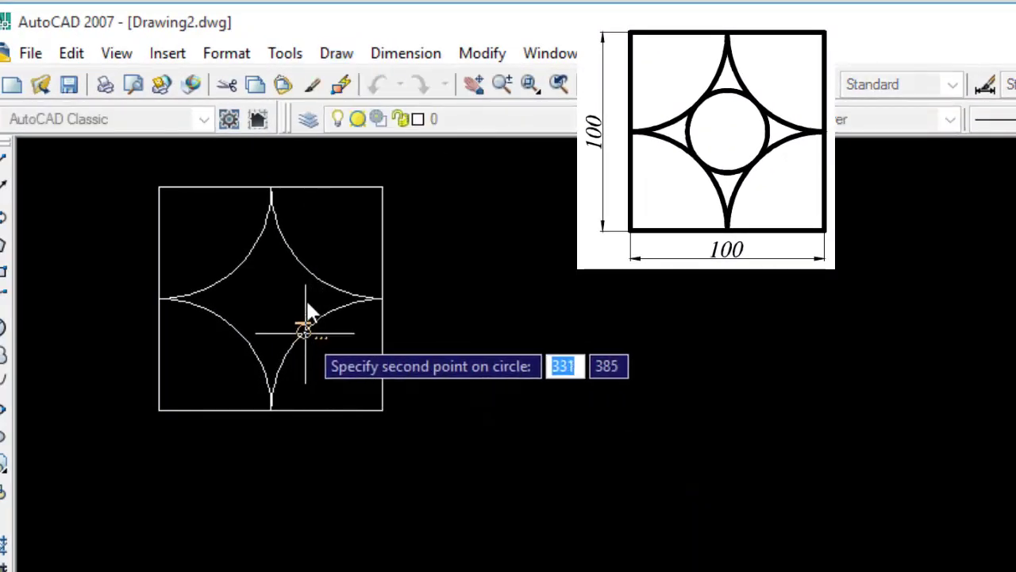
left_click(307, 268)
left_click(243, 261)
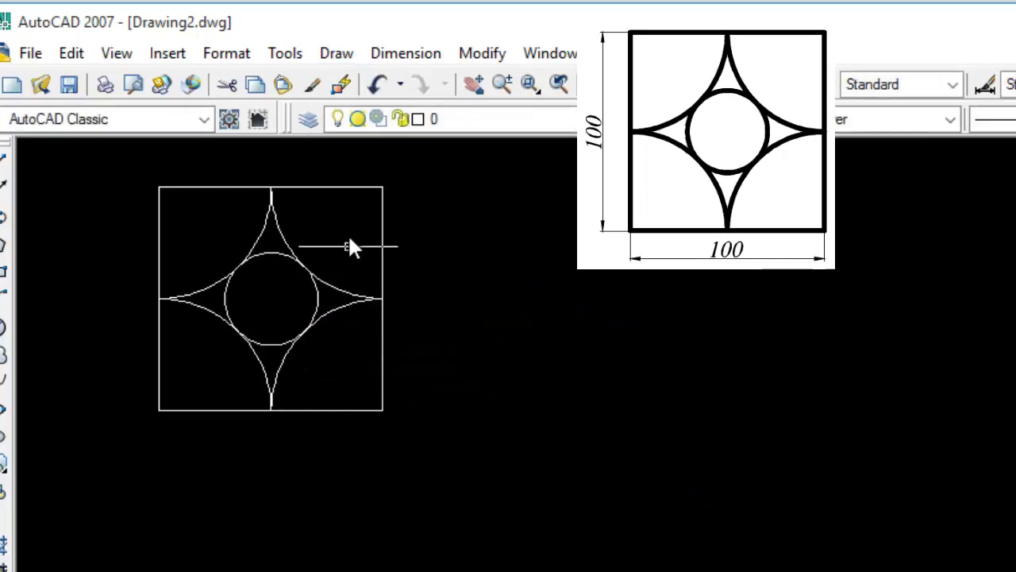
left_click(378, 62)
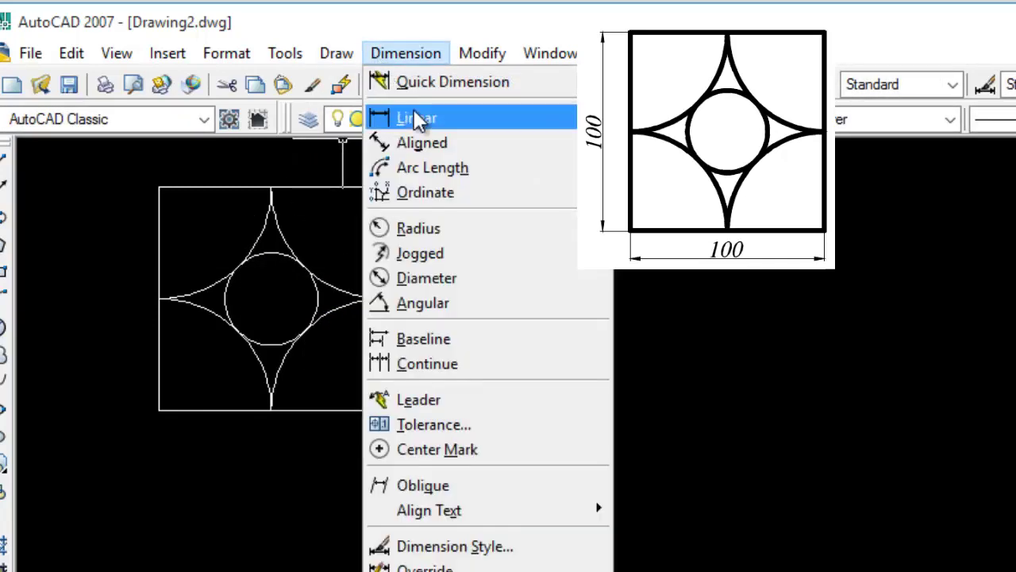
Add a vertical 100 linear dimension along the square's left edge.
left_click(414, 116)
left_click(158, 188)
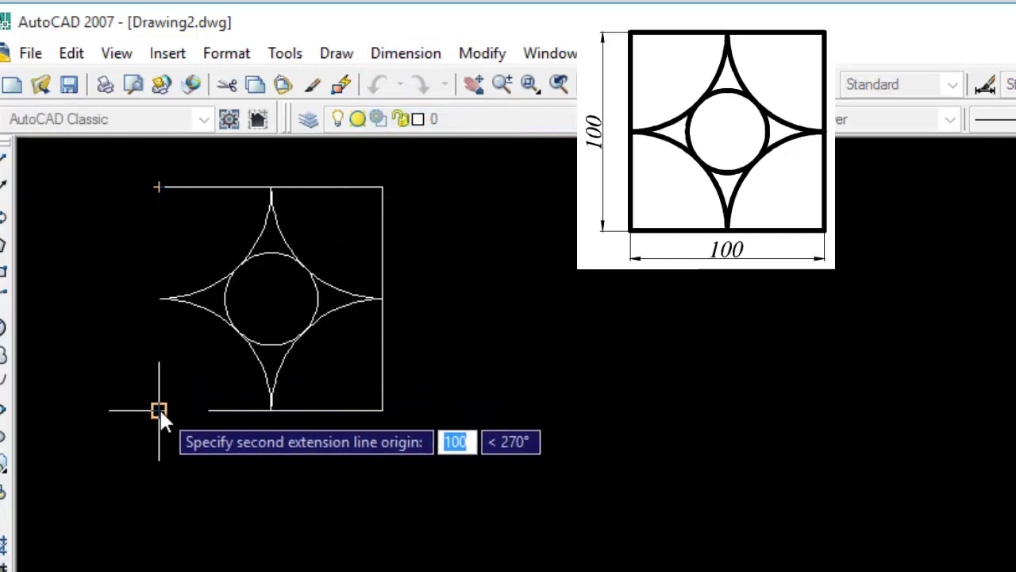
left_click(159, 409)
left_click(101, 386)
Add a horizontal 100 dimension below the square, then pan the figure out of view.
left_click(392, 54)
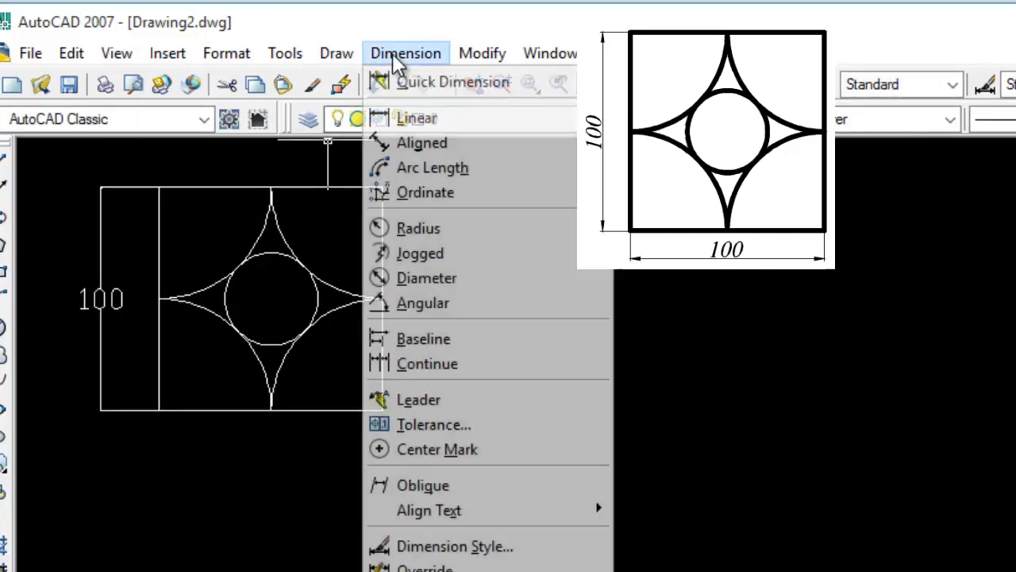
left_click(417, 116)
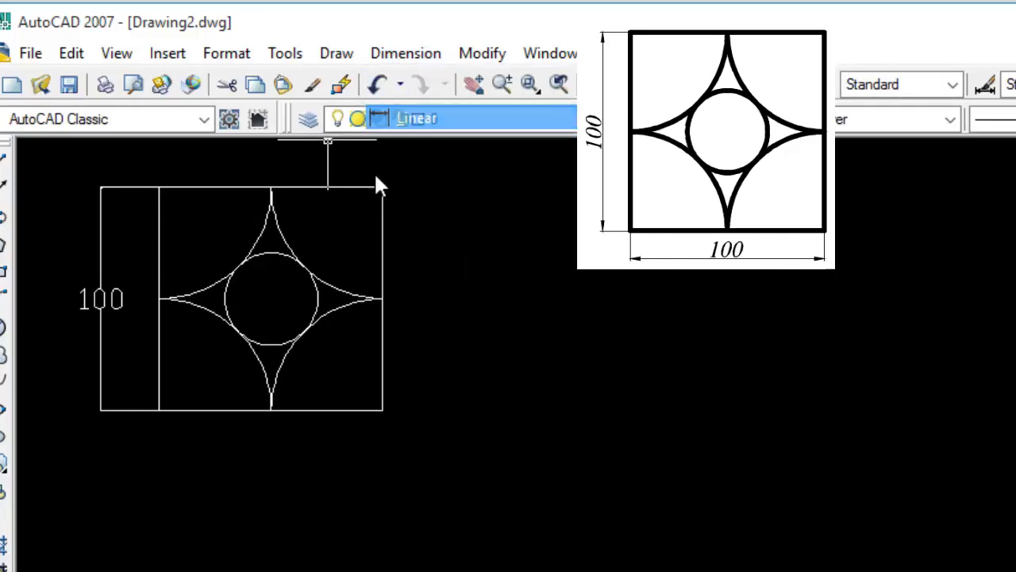
left_click(159, 409)
left_click(382, 410)
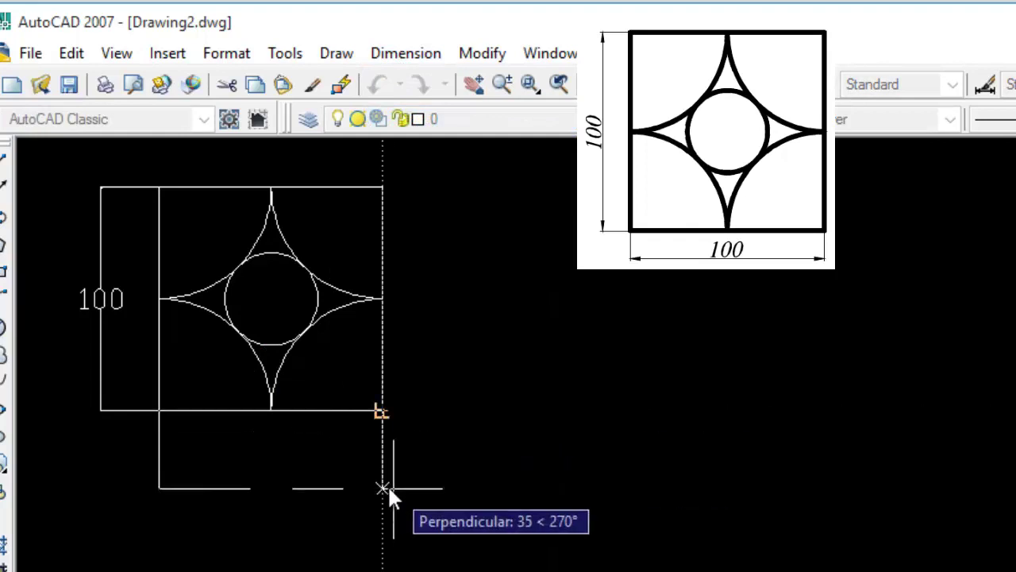
left_click(393, 481)
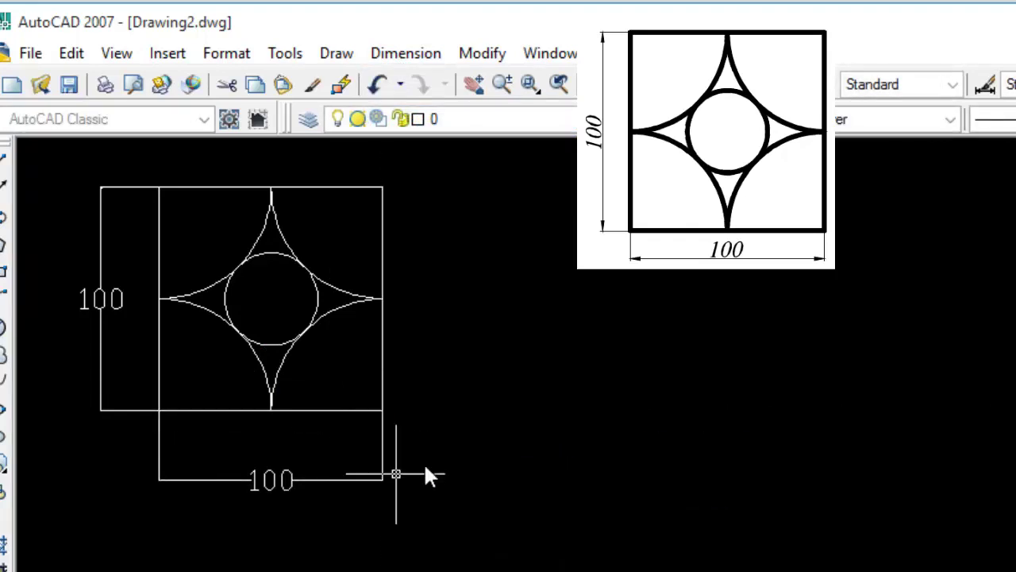
left_click(474, 84)
left_click_drag(556, 368, 186, 331)
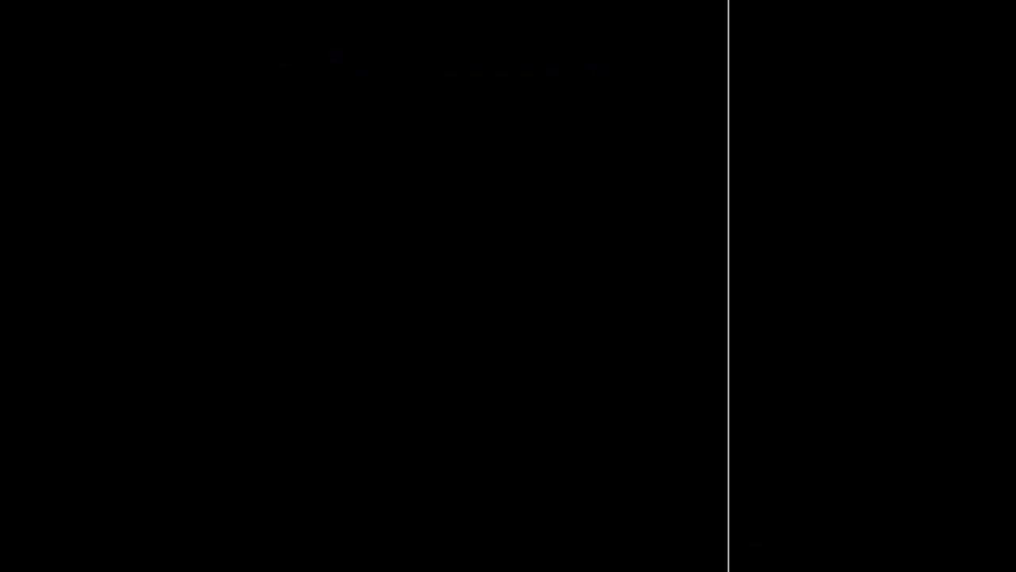
Draw a 100 by 100 rectangle in the empty drawing area.
left_click(28, 265)
left_click(130, 373)
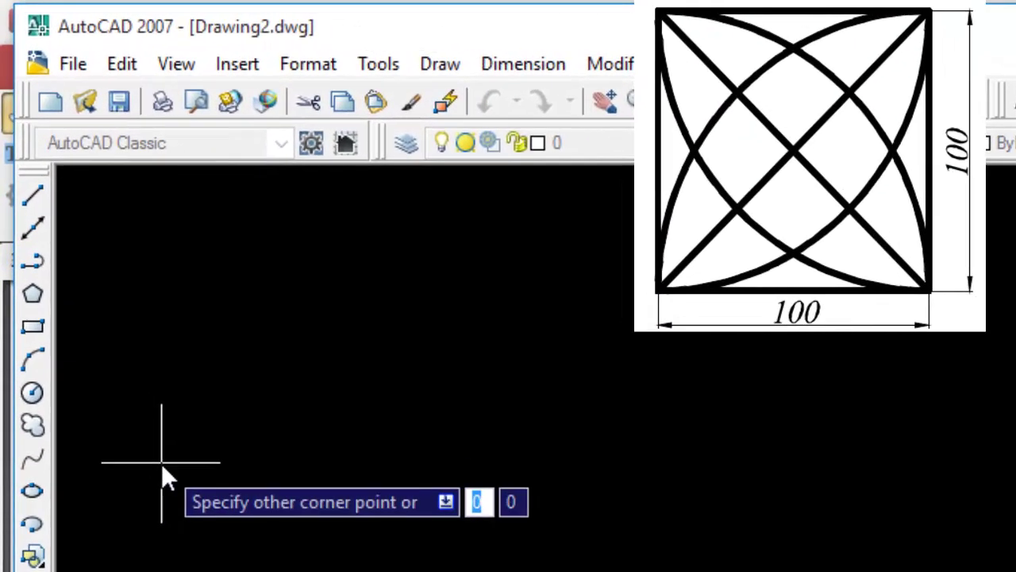
type("100")
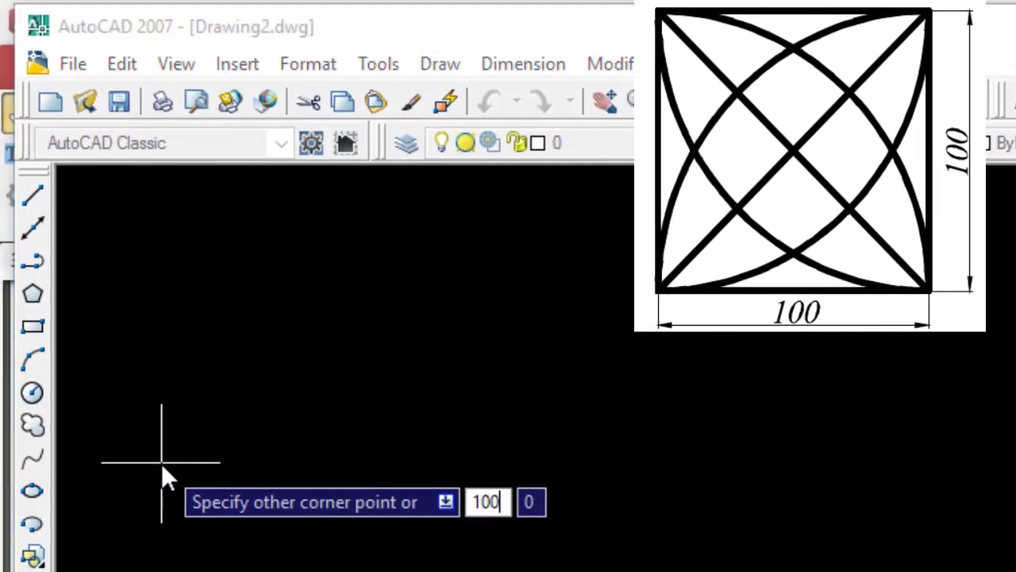
key("Tab")
type("100")
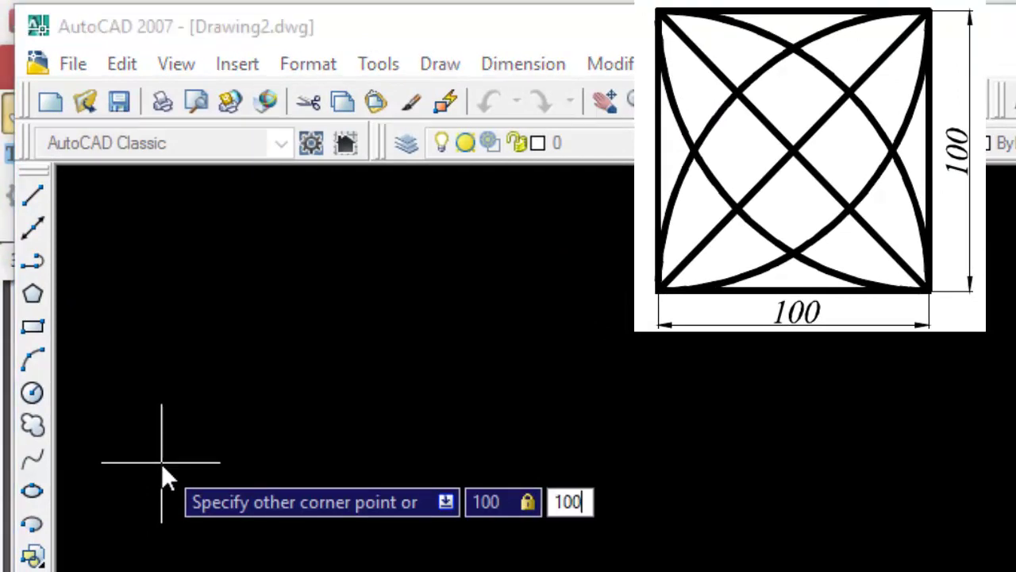
key("Return")
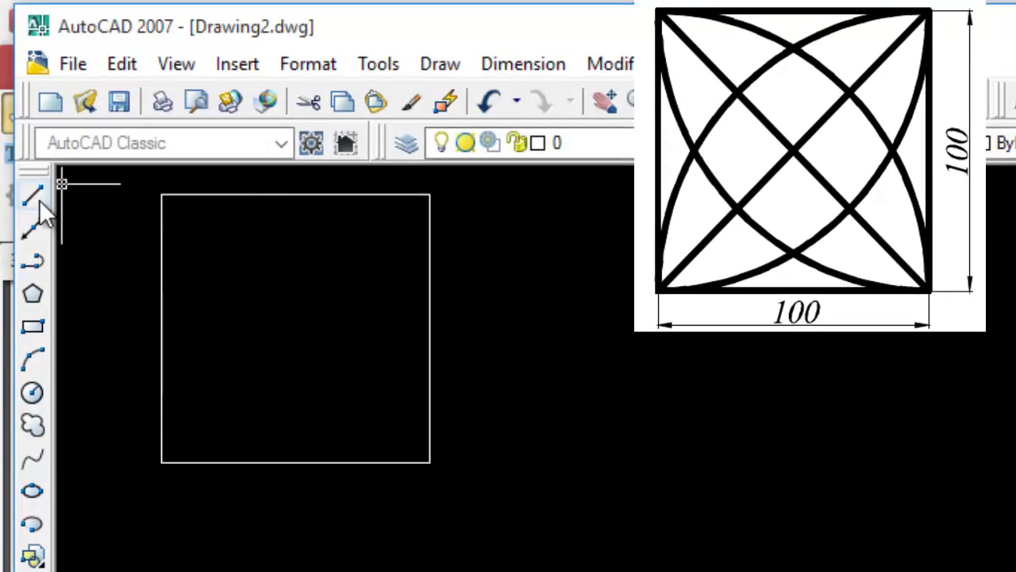
Draw both corner-to-corner diagonals across the square.
left_click(30, 203)
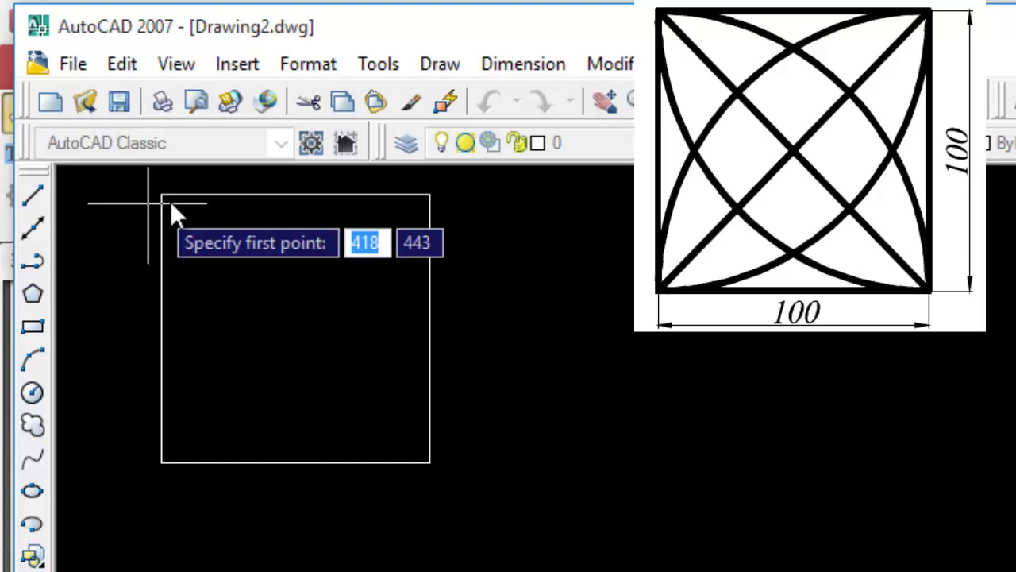
left_click(161, 195)
left_click(430, 461)
left_click(32, 193)
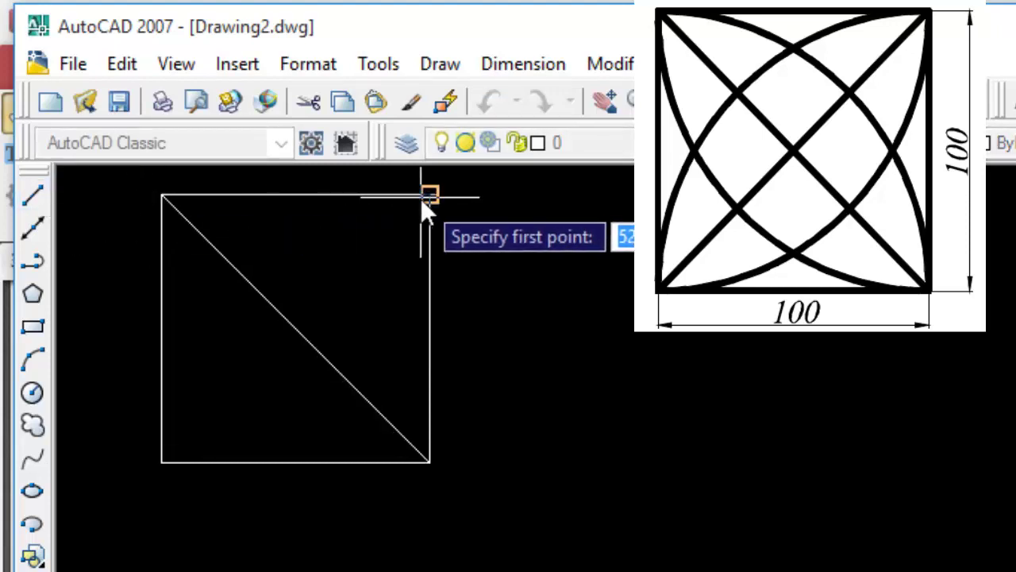
left_click(421, 197)
left_click(162, 460)
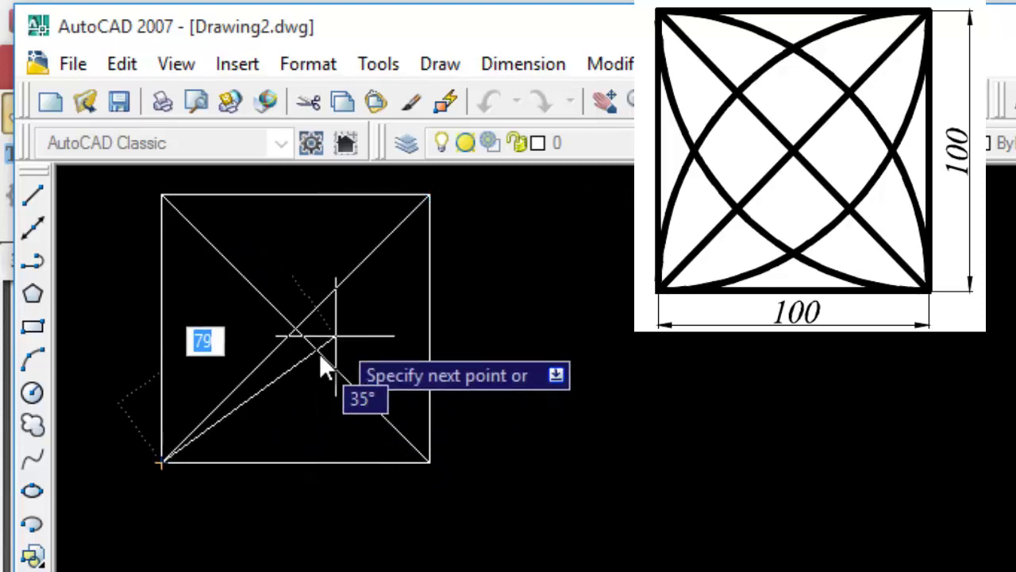
key("Return")
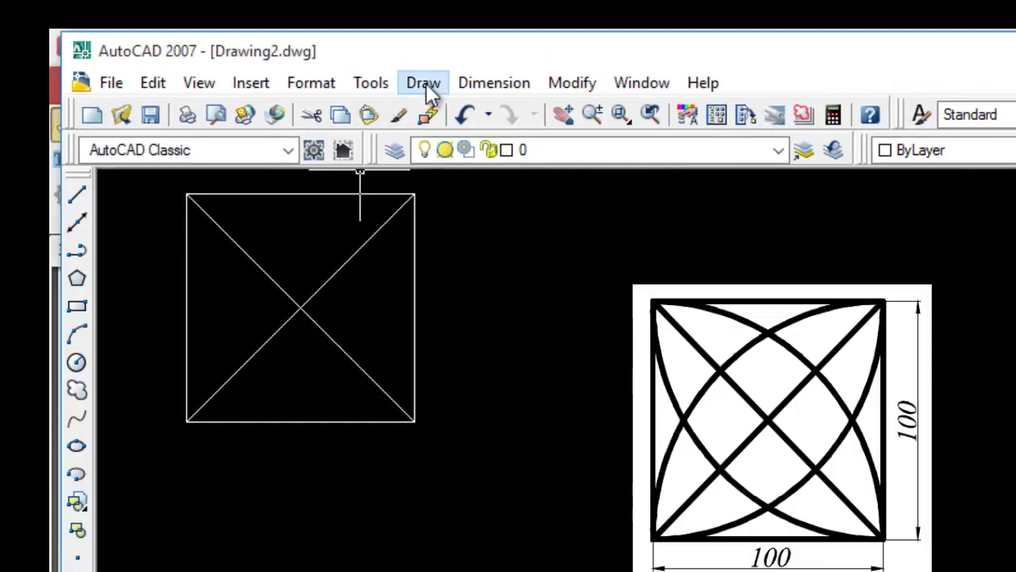
Draw two start-end-direction arcs between the top-left and bottom-right corners, bending toward opposite corners.
left_click(426, 83)
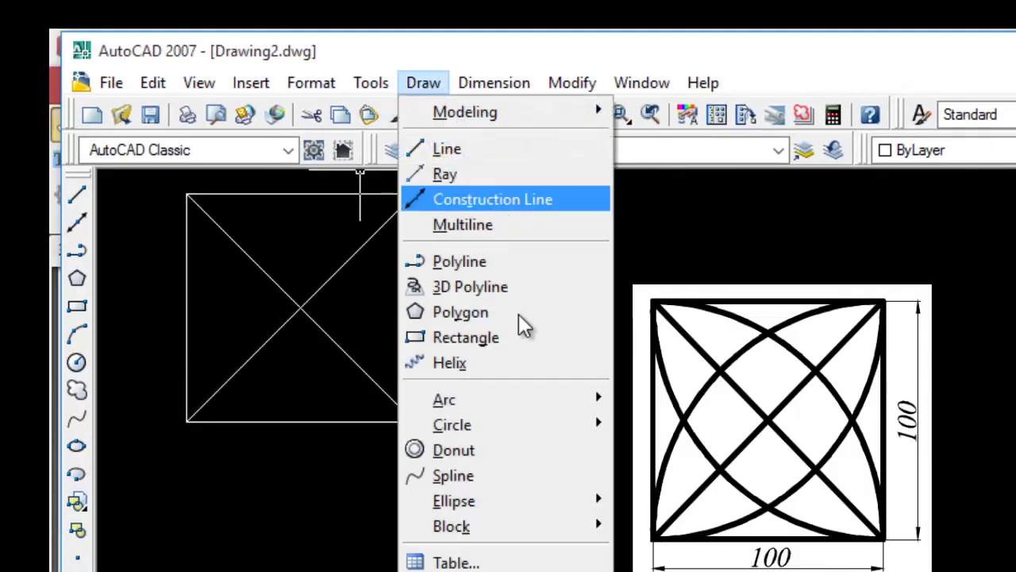
mouse_move(477, 400)
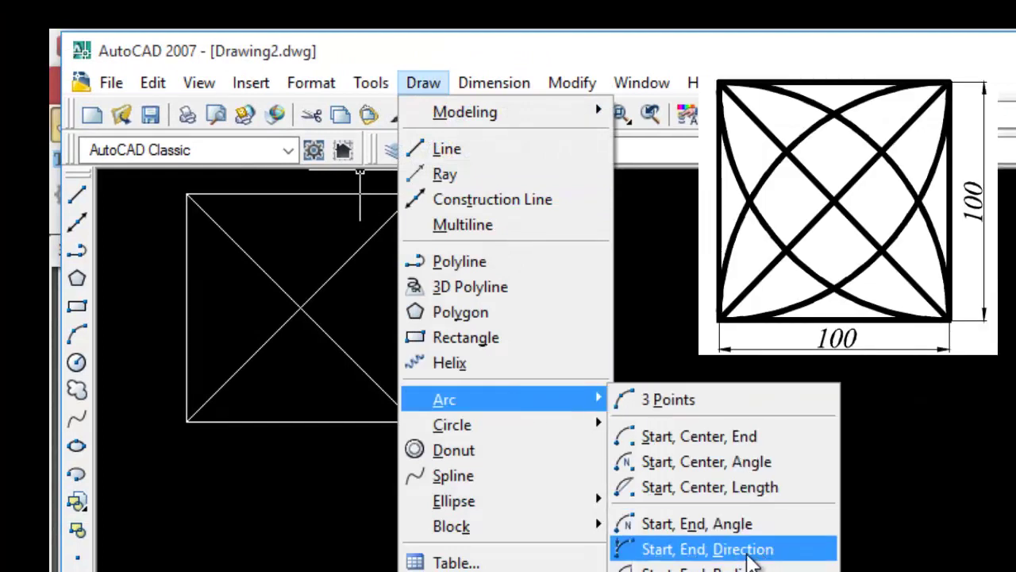
left_click(721, 549)
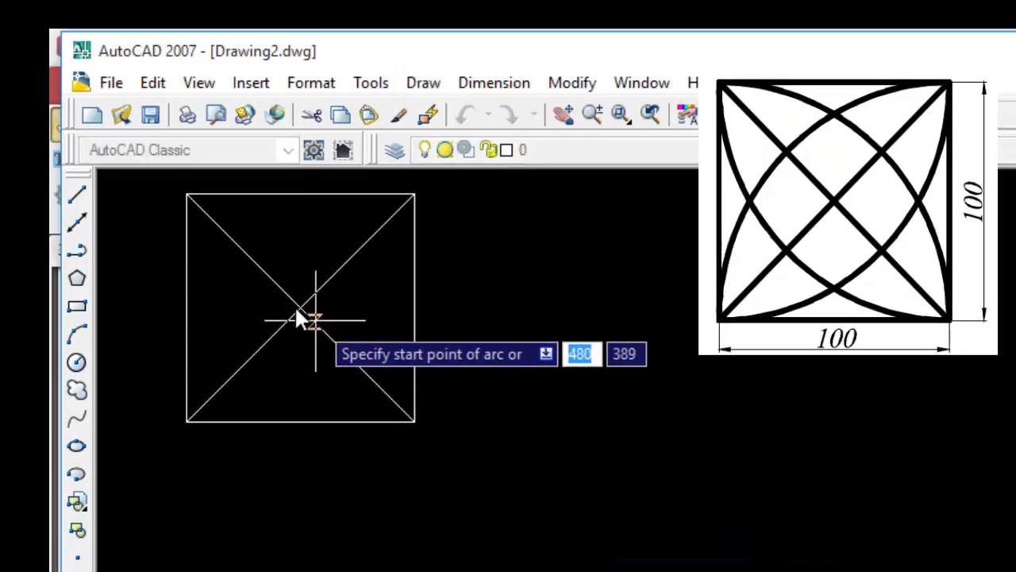
left_click(188, 195)
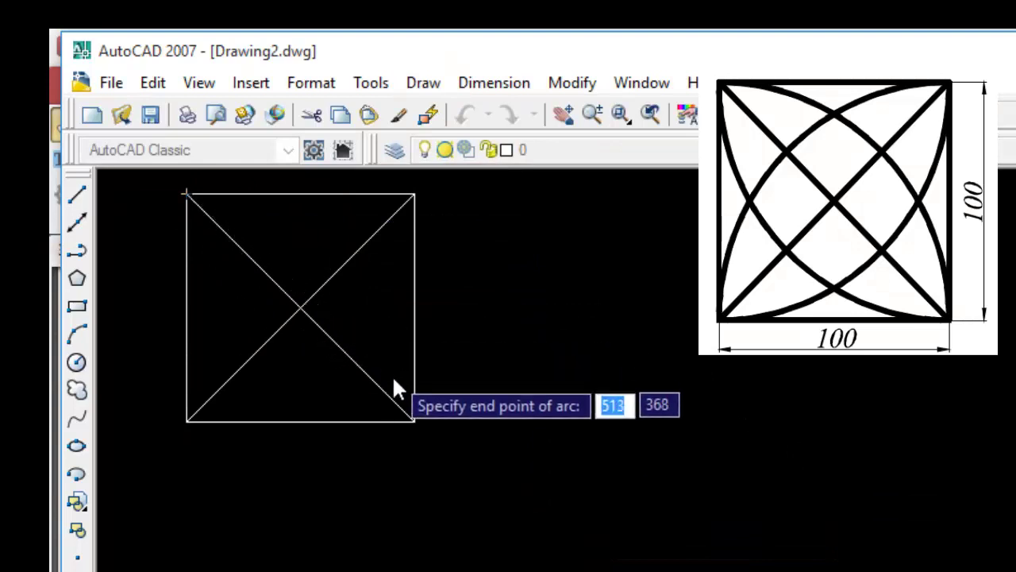
left_click(412, 418)
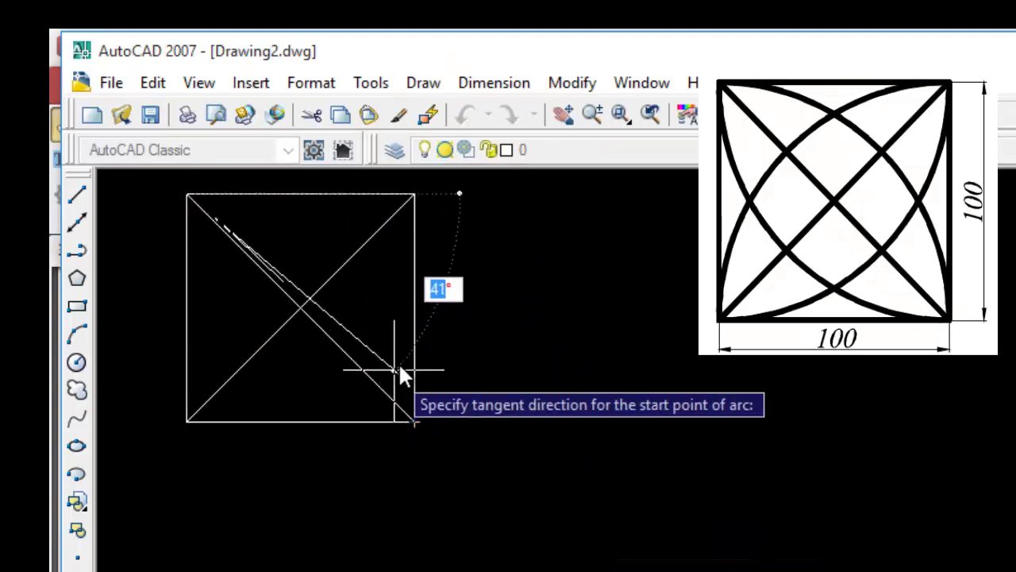
left_click(420, 195)
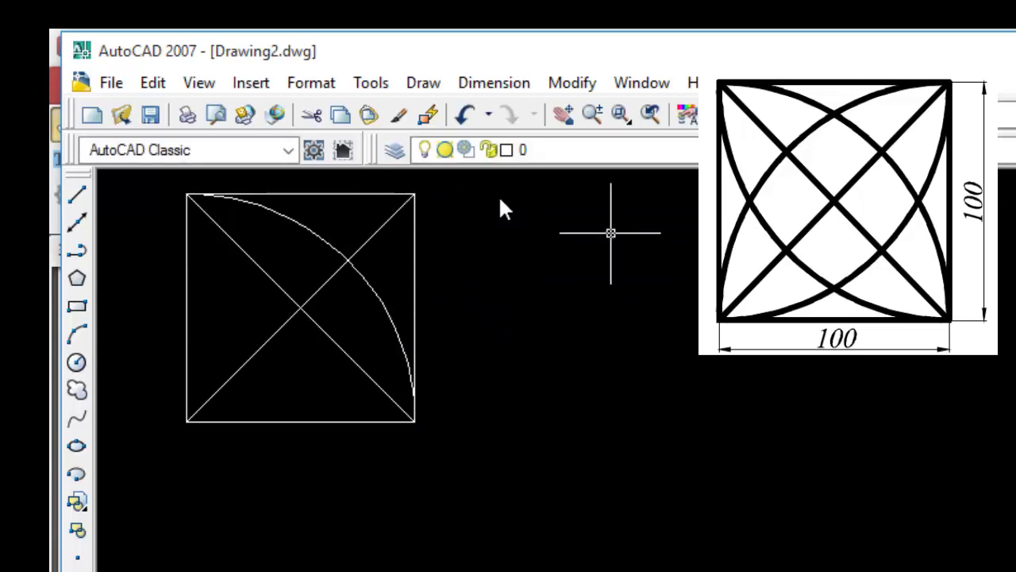
left_click(424, 86)
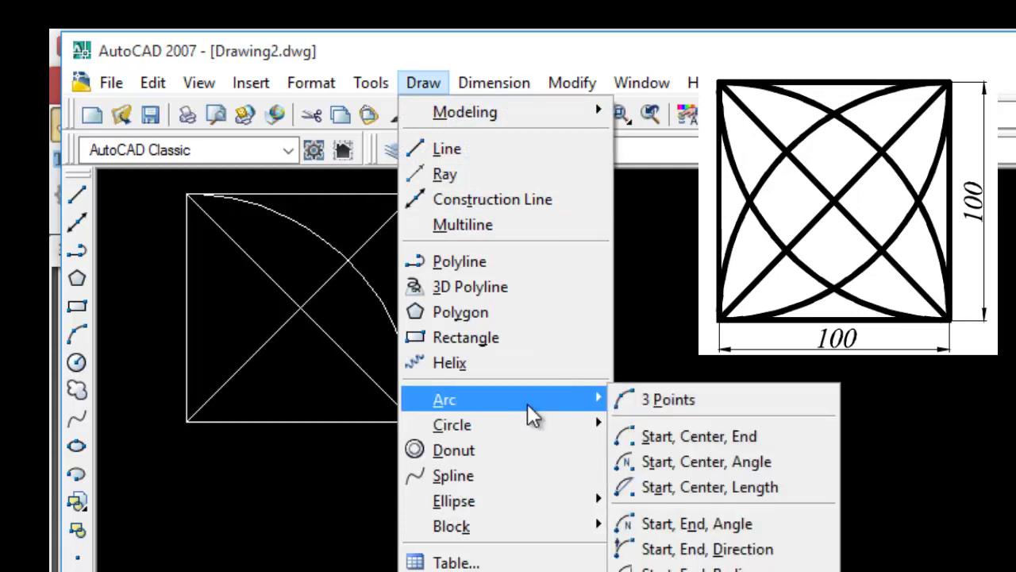
mouse_move(445, 400)
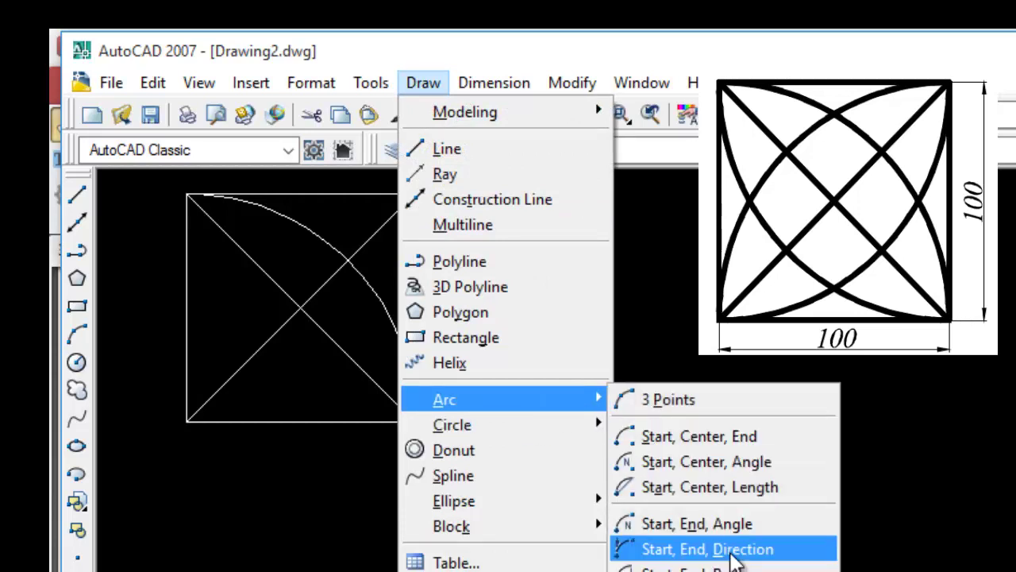
left_click(663, 550)
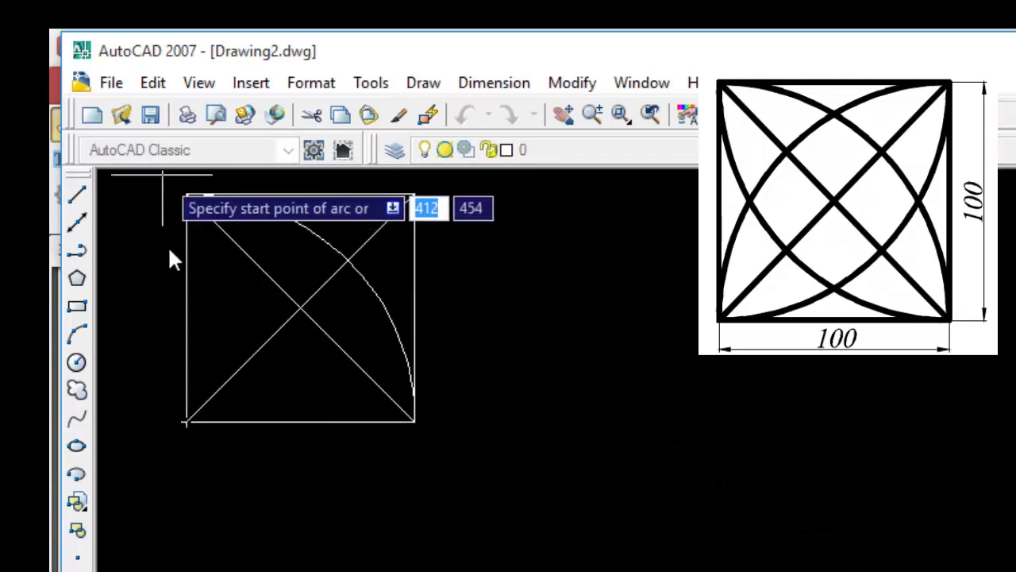
left_click(414, 421)
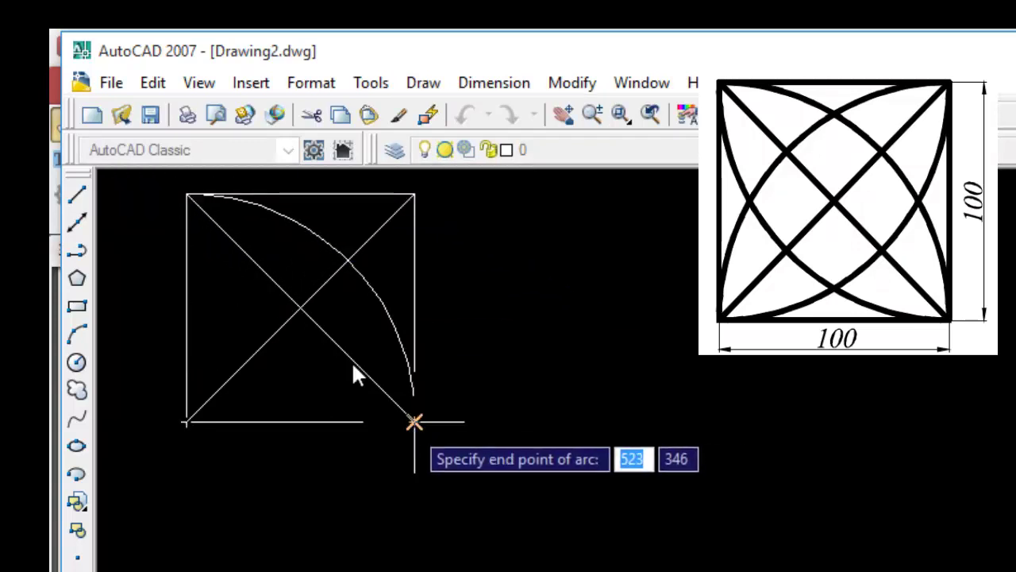
left_click(186, 194)
left_click(187, 421)
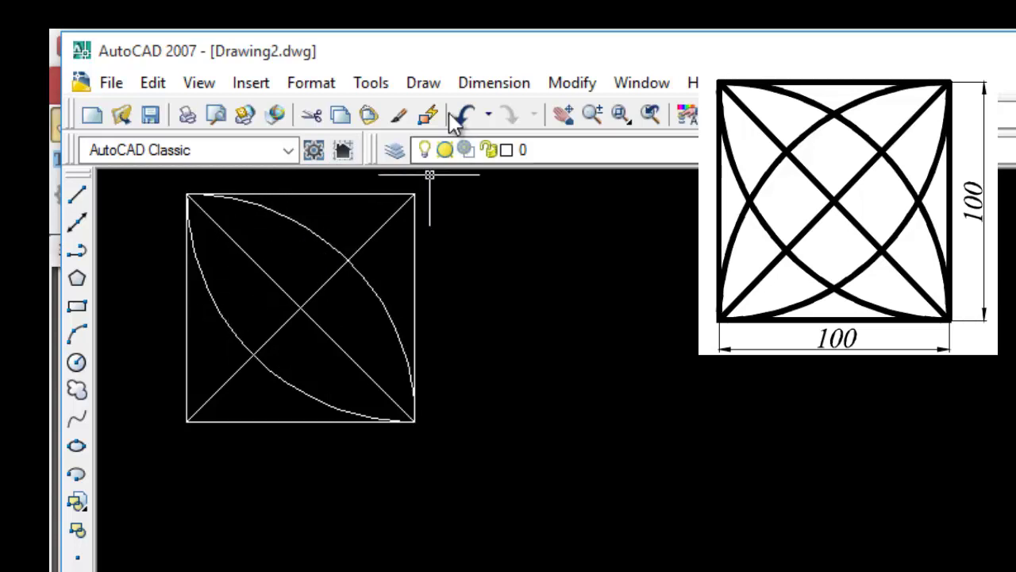
left_click(423, 84)
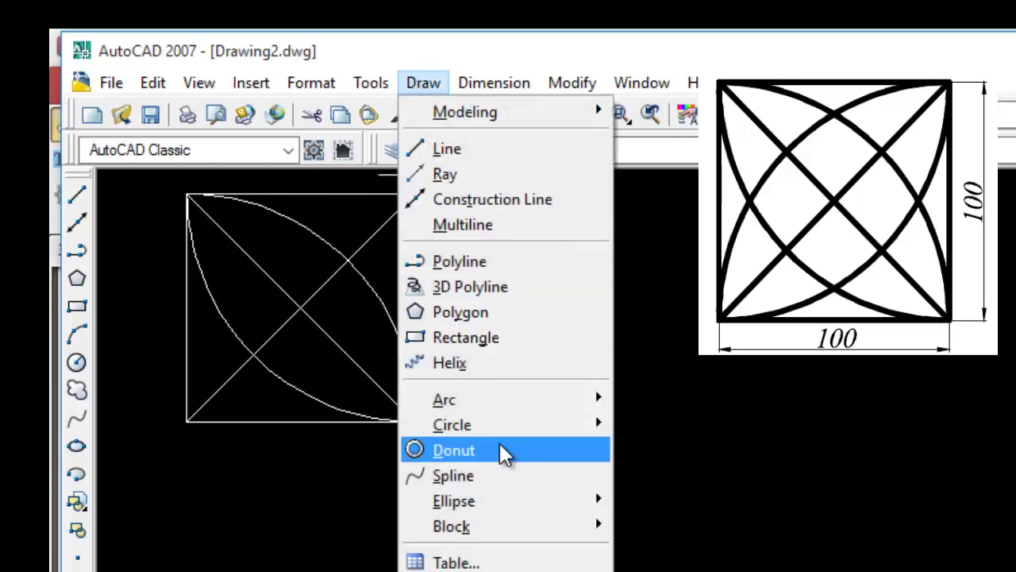
Draw two start-end-direction arcs between the top-right and bottom-left corners, bending toward bottom-right and top-left.
left_click(724, 549)
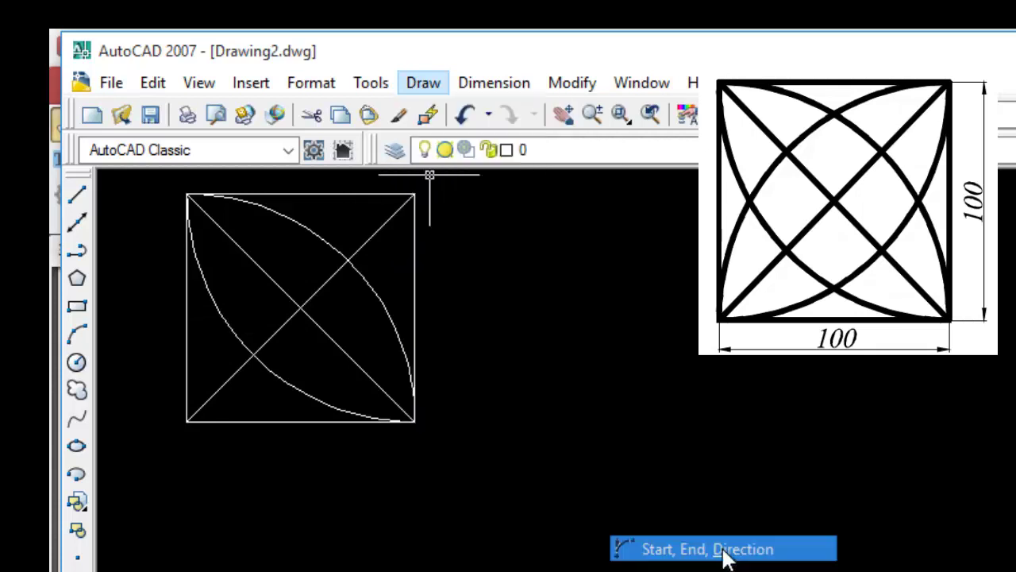
left_click(414, 194)
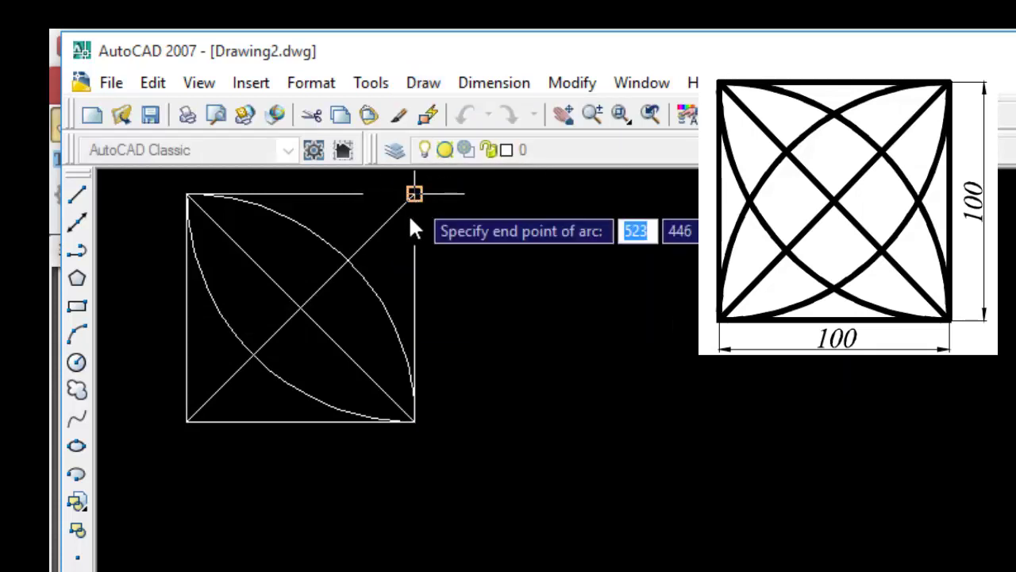
left_click(188, 421)
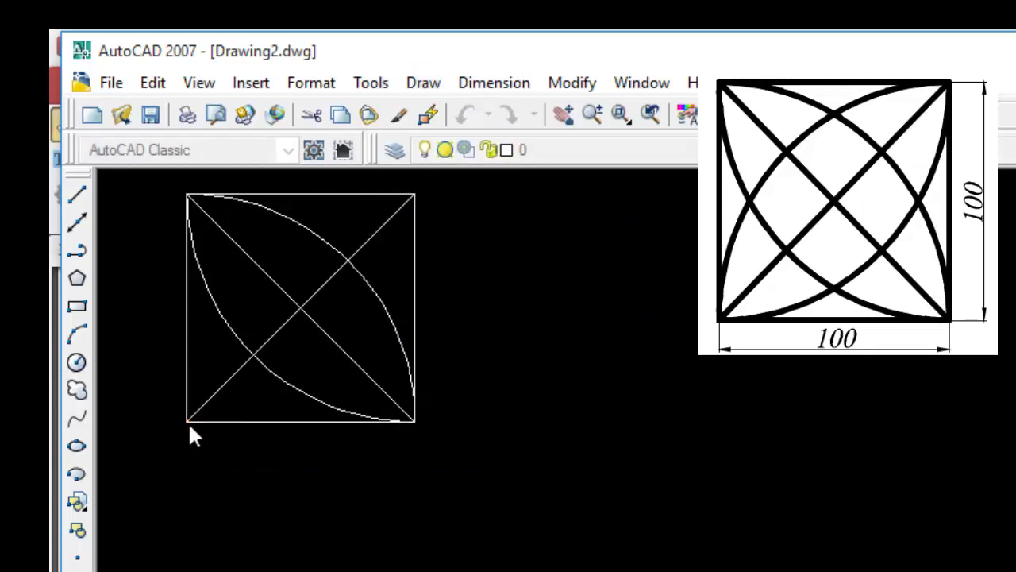
left_click(406, 420)
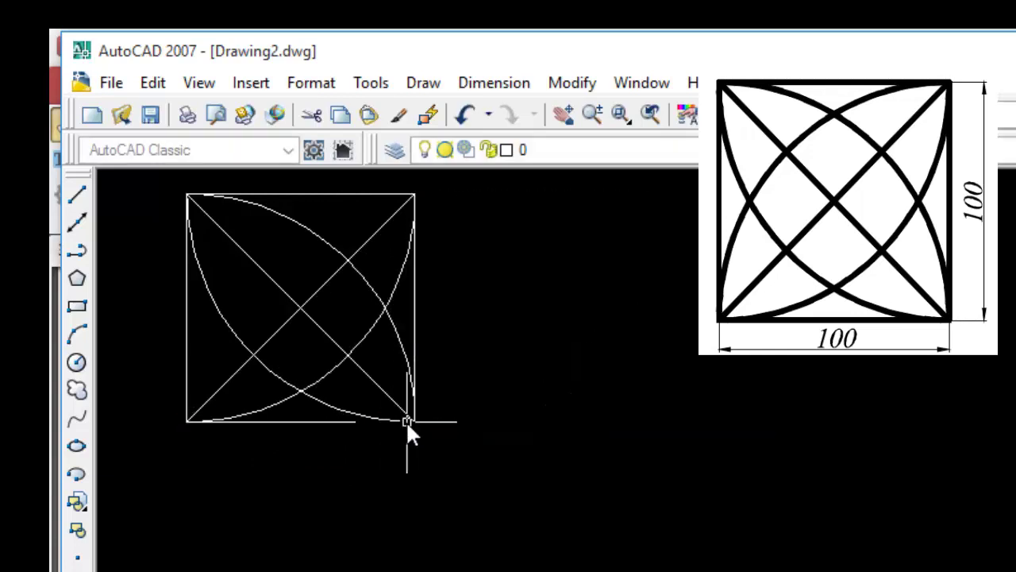
left_click(494, 83)
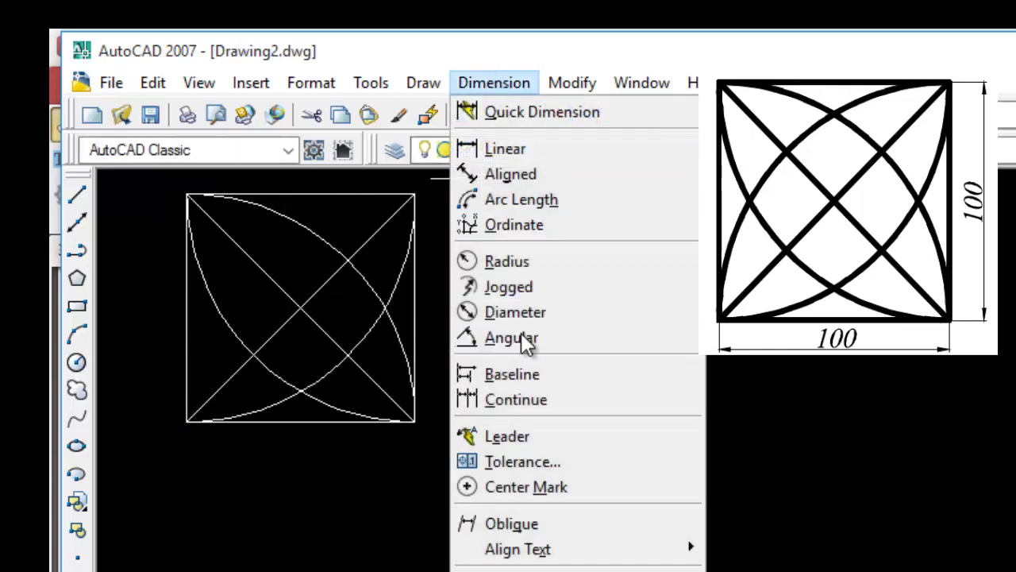
mouse_move(444, 400)
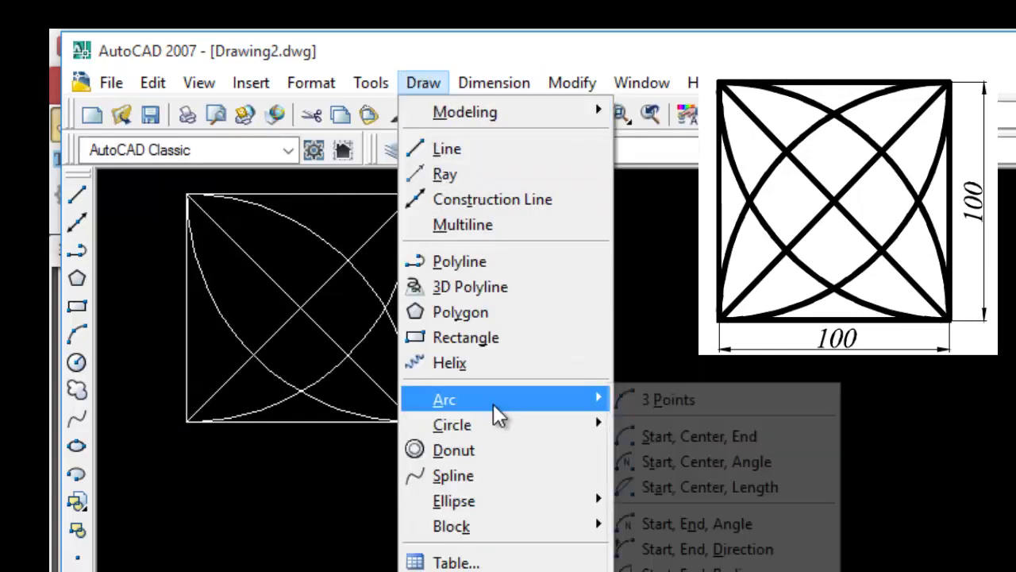
left_click(730, 550)
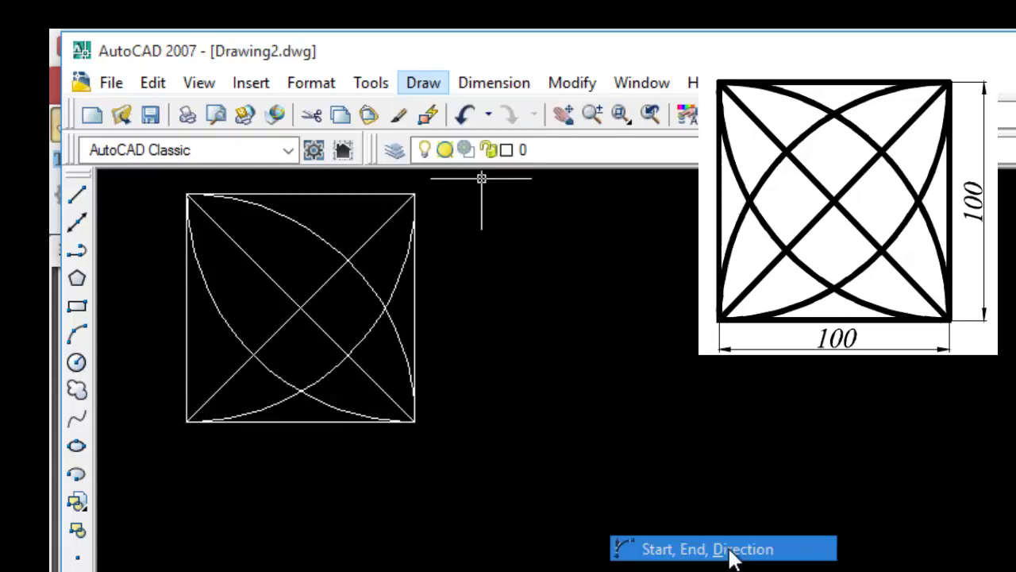
left_click(189, 421)
left_click(415, 193)
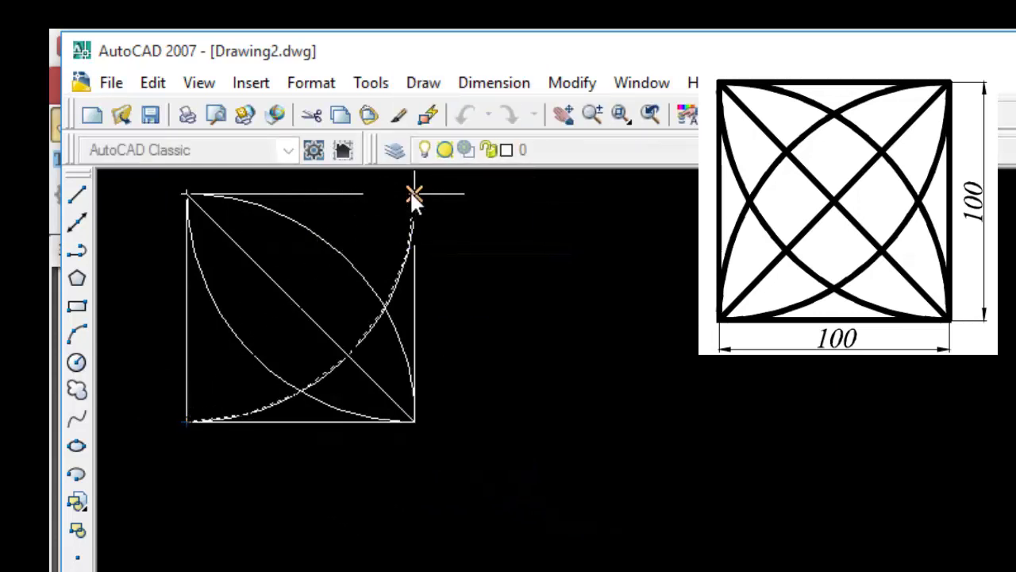
left_click(185, 191)
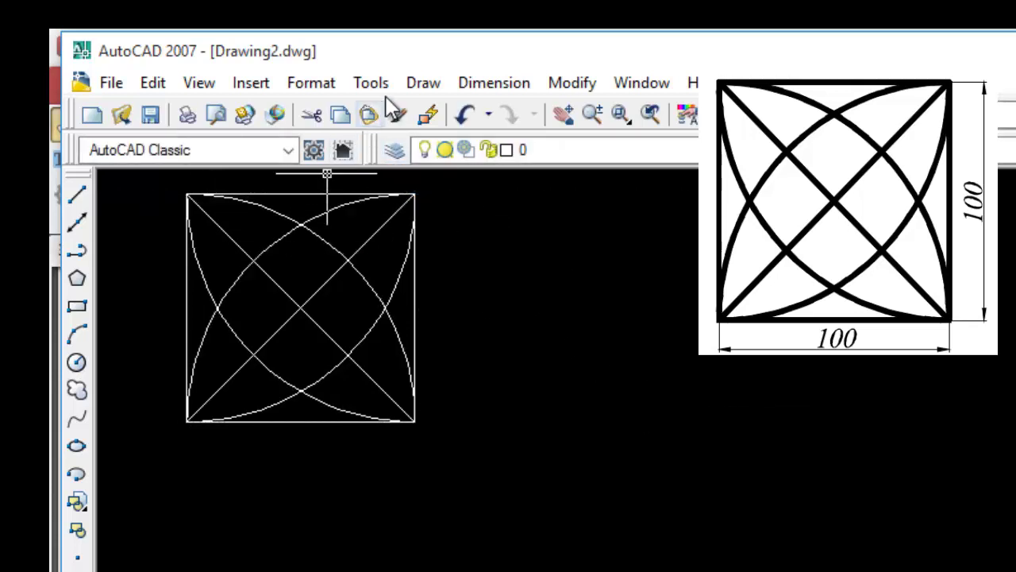
Add a 100 linear dimension along the square's left side.
left_click(482, 85)
left_click(503, 147)
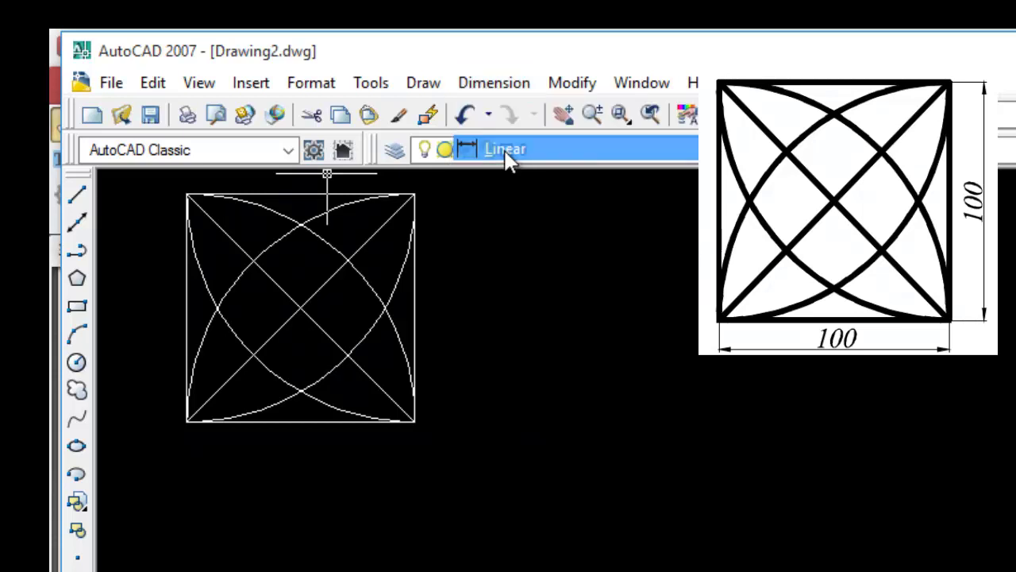
left_click(188, 194)
left_click(187, 420)
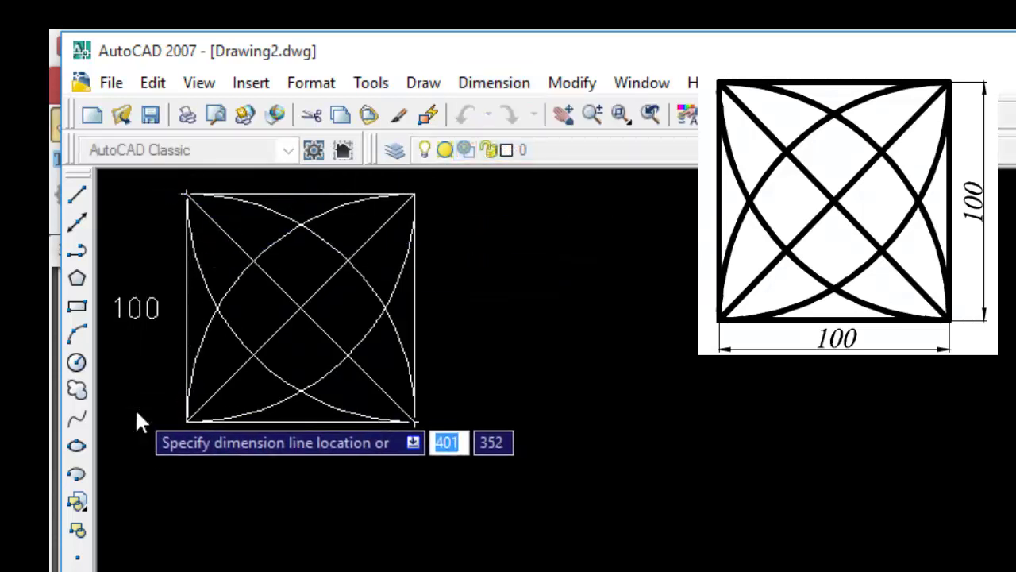
left_click(136, 421)
Add a 100 dimension along the square's bottom edge, placed below it.
left_click(508, 86)
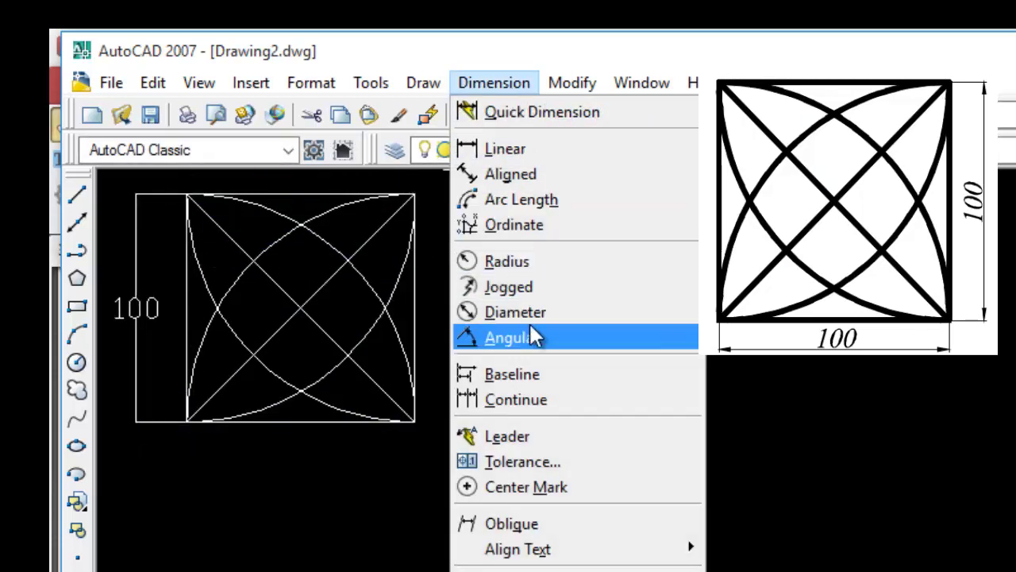
left_click(537, 173)
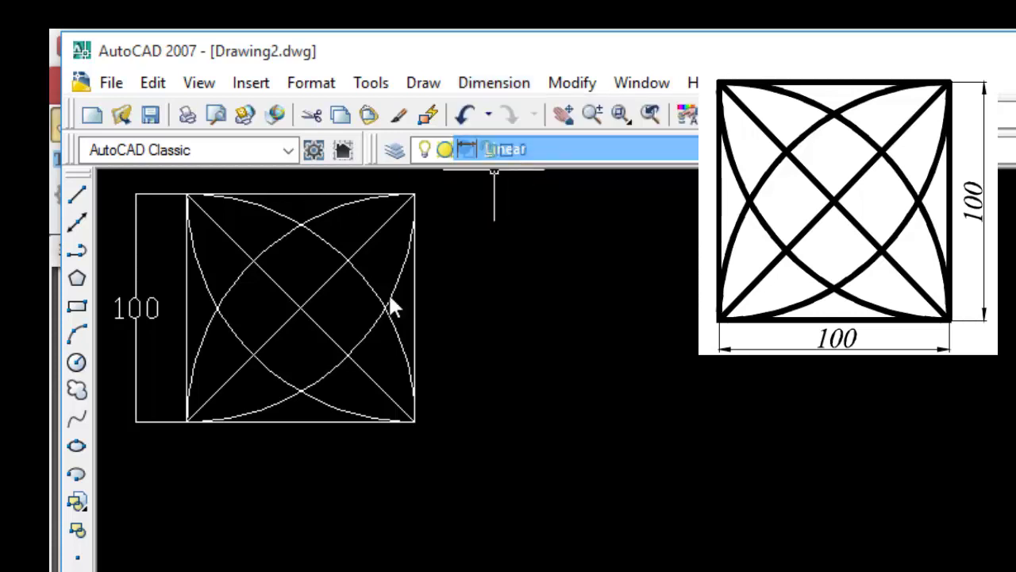
left_click(188, 423)
left_click(410, 423)
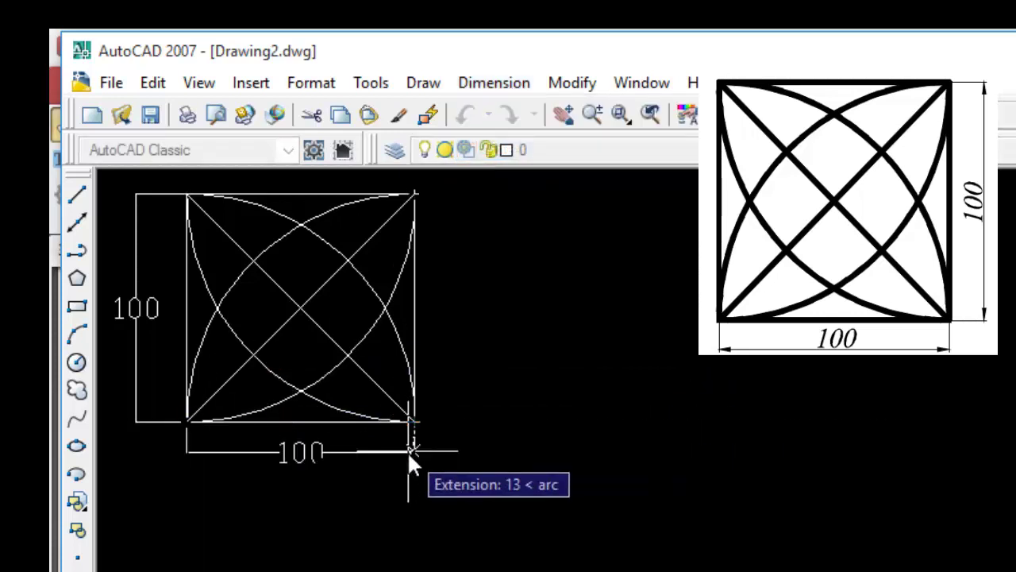
left_click(406, 456)
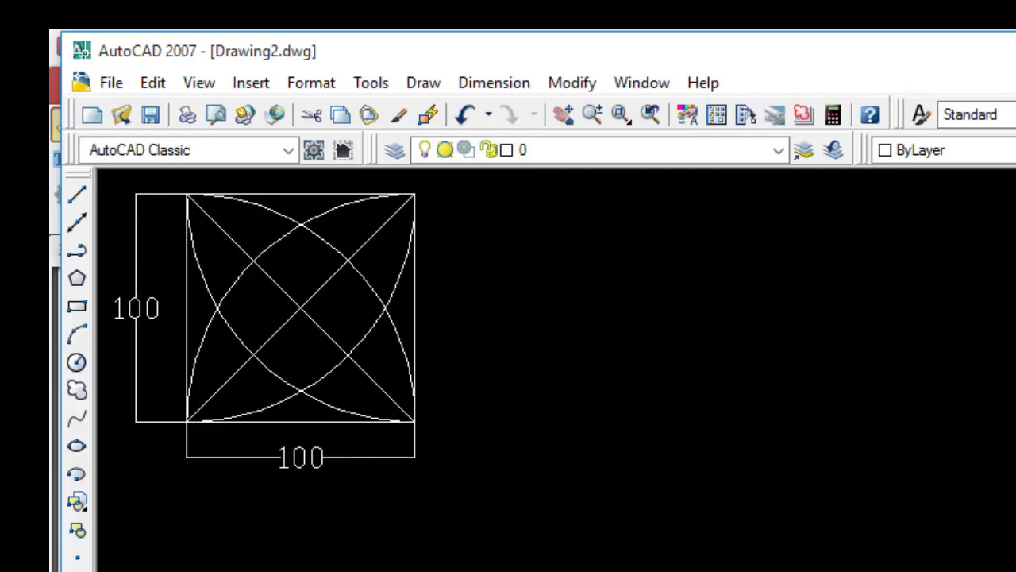
left_click(564, 118)
Pan the finished figure c/ off-screen to the left to clear drawing space.
mouse_move(519, 376)
left_mouse_down()
mouse_move(243, 347)
mouse_move(162, 355)
left_mouse_up()
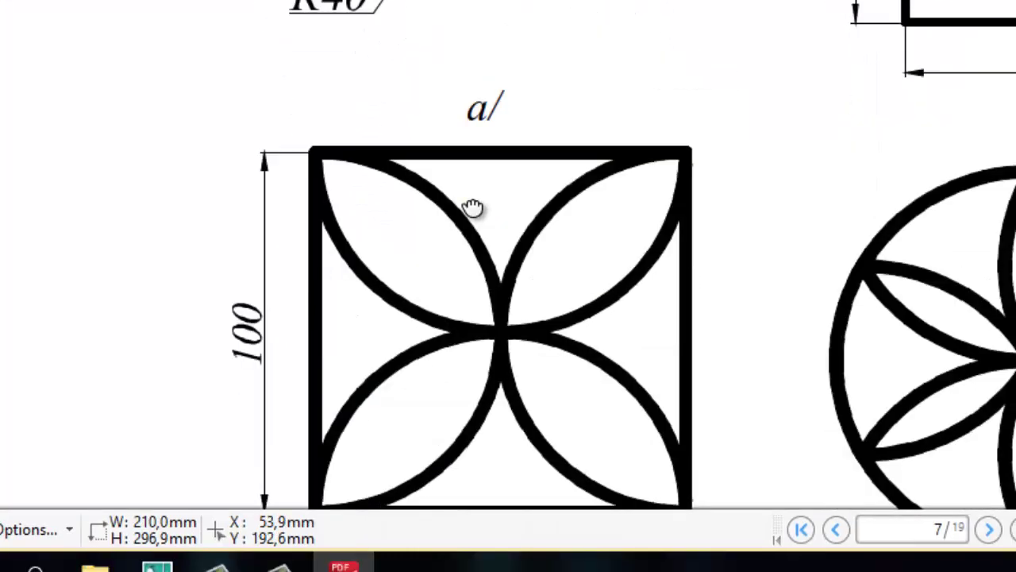
scroll(472, 208, "down", 3)
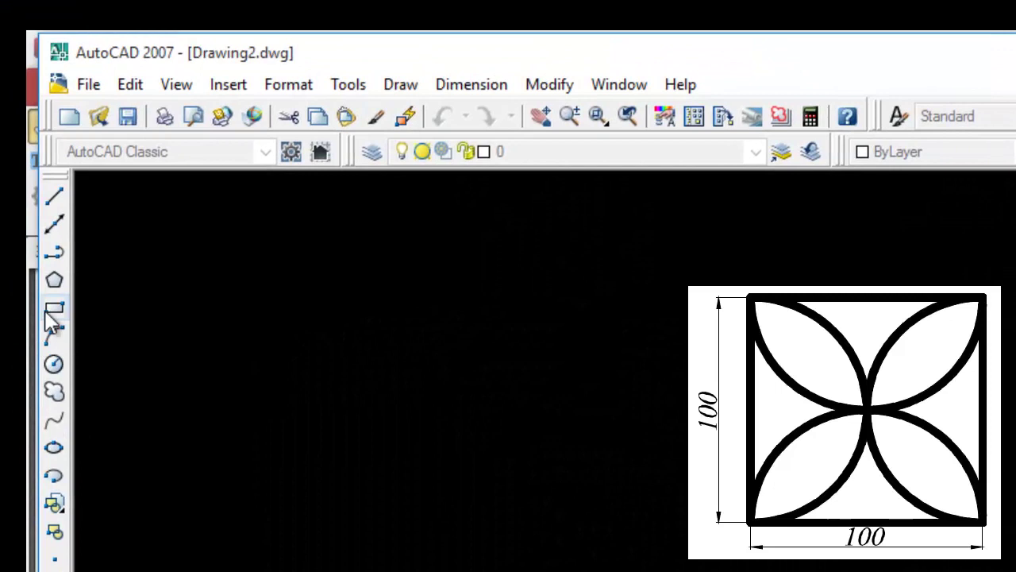
Draw a 100 by 100 rectangle with its first corner in the empty area.
left_click(49, 312)
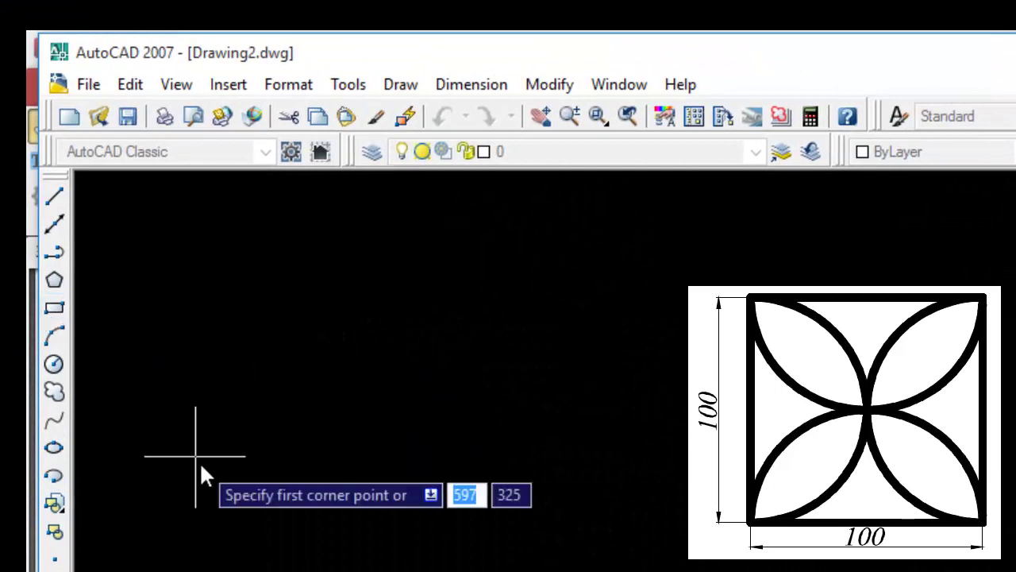
left_click(131, 415)
type("10")
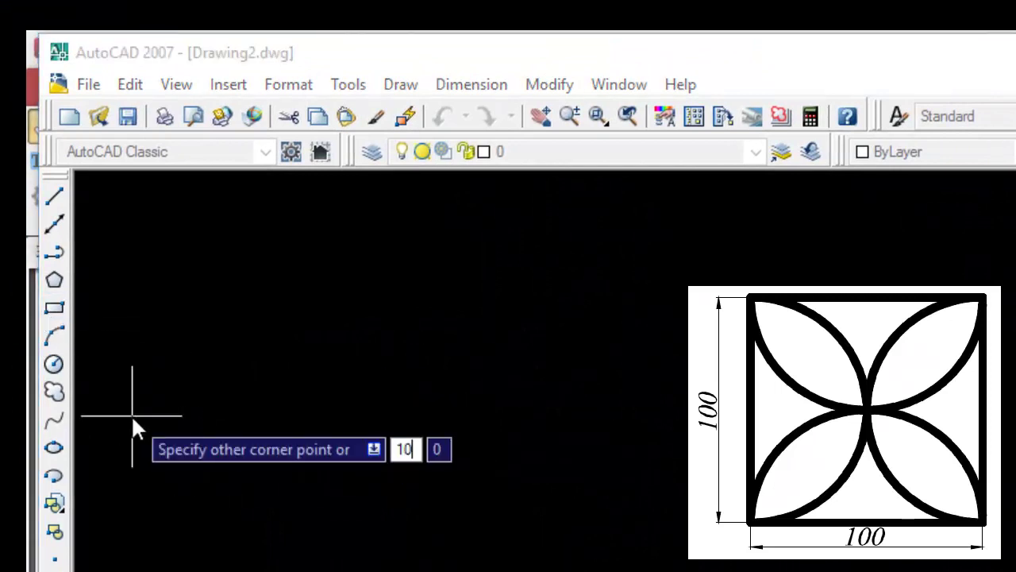
type("0")
key("Tab")
type("100")
key("Return")
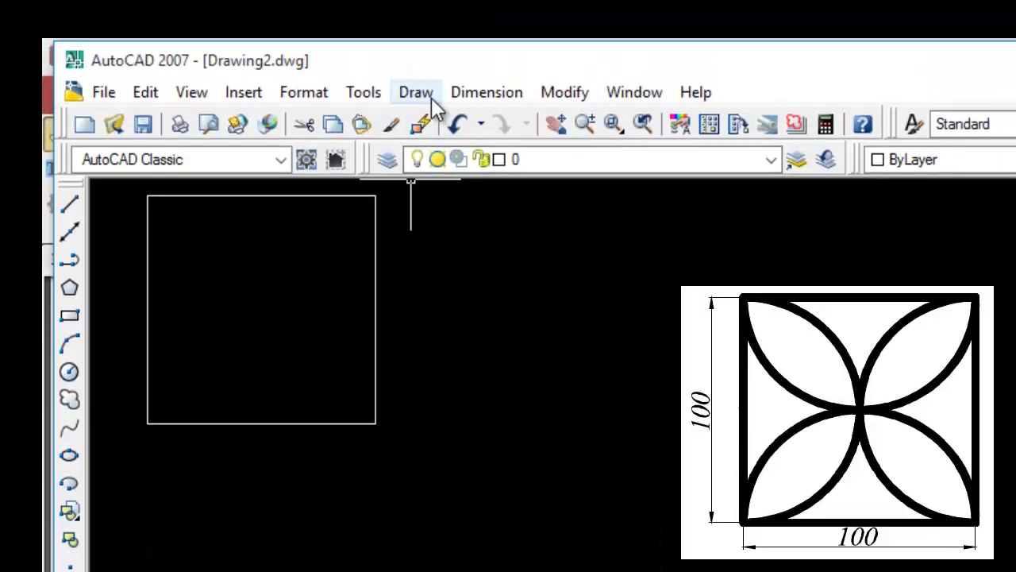
Draw the top and right radius-50 arcs between adjacent square corners.
left_click(432, 98)
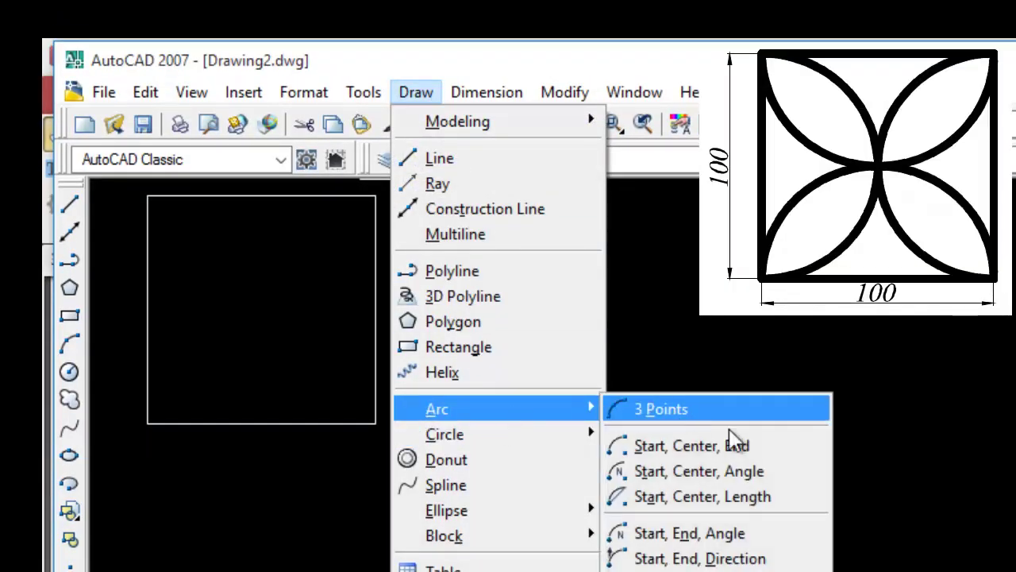
mouse_move(486, 388)
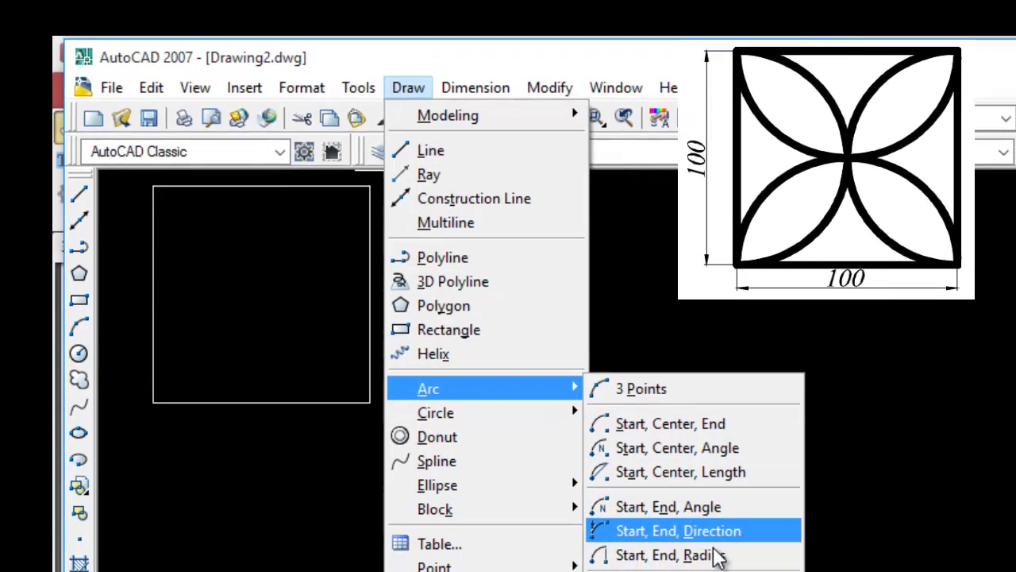
left_click(661, 494)
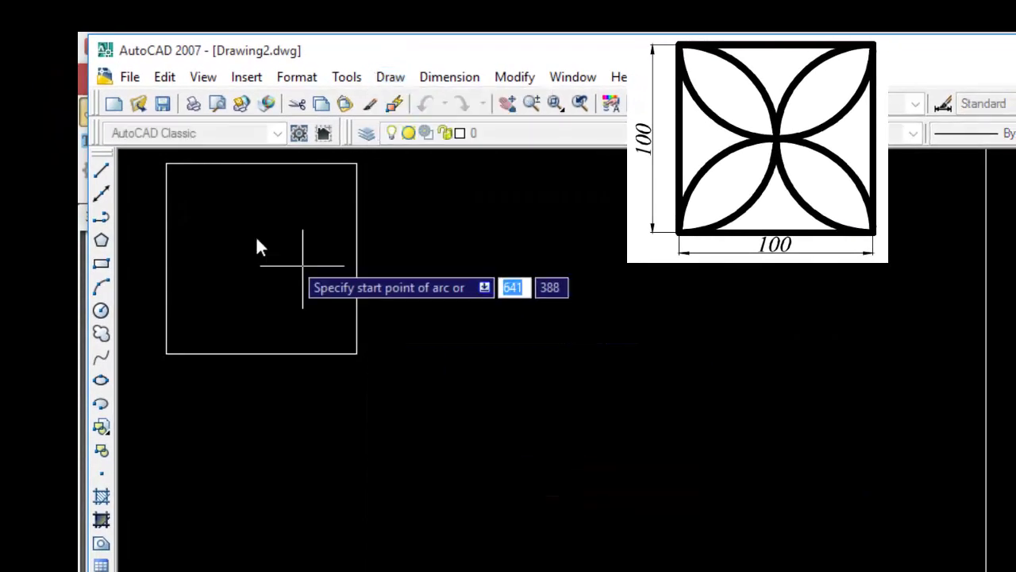
left_click(166, 163)
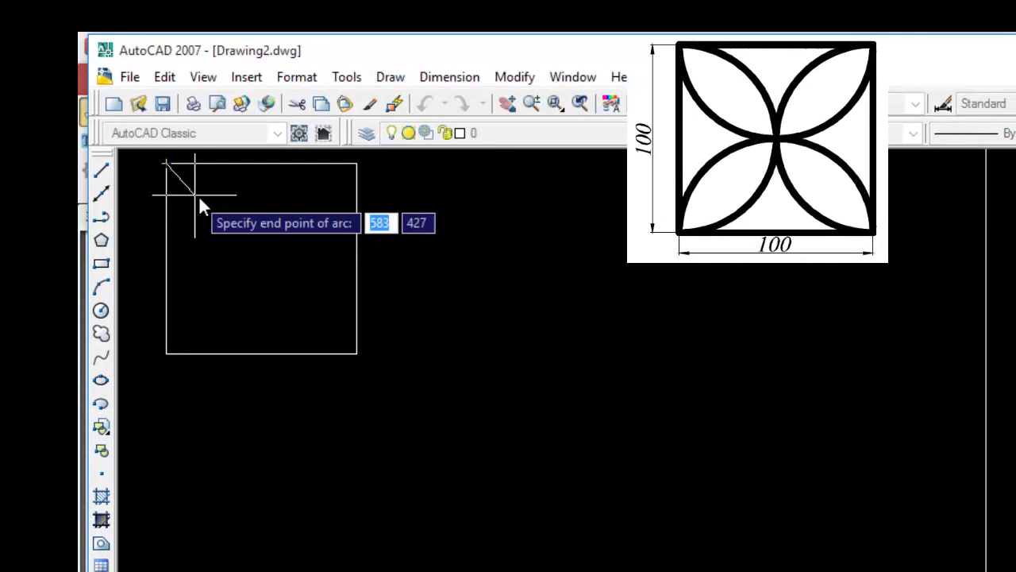
left_click(356, 164)
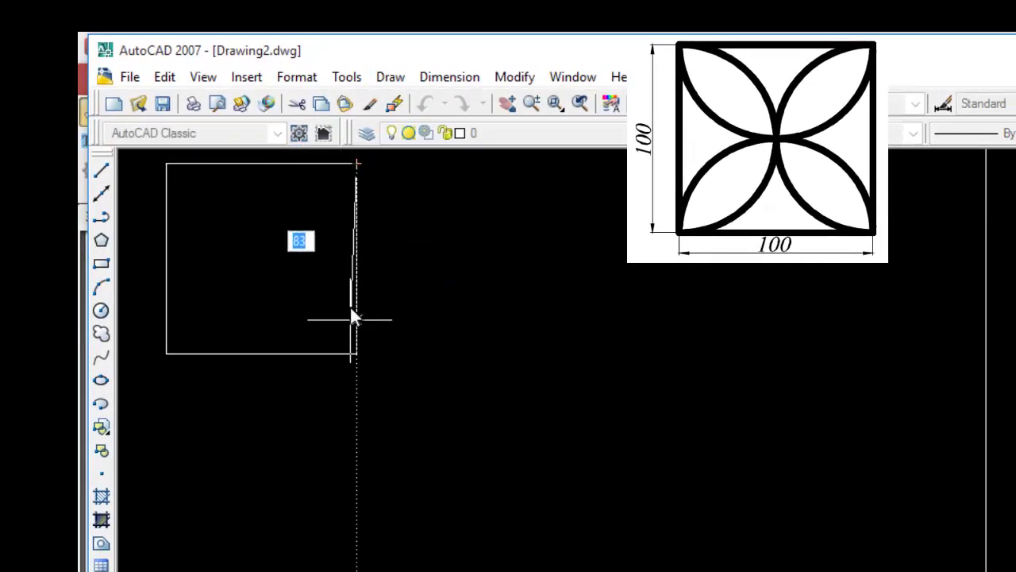
left_click(259, 161)
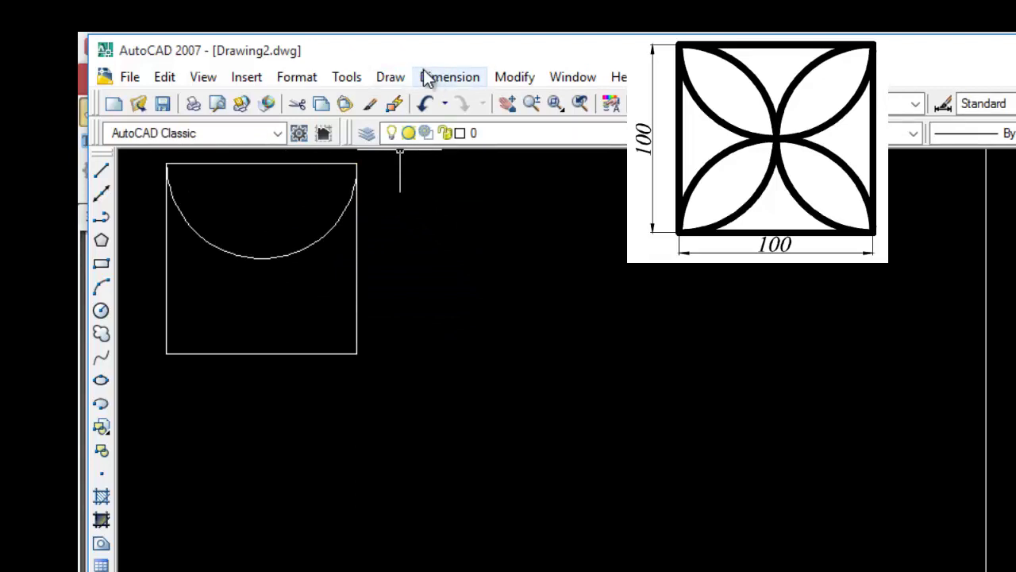
left_click(391, 77)
mouse_move(408, 342)
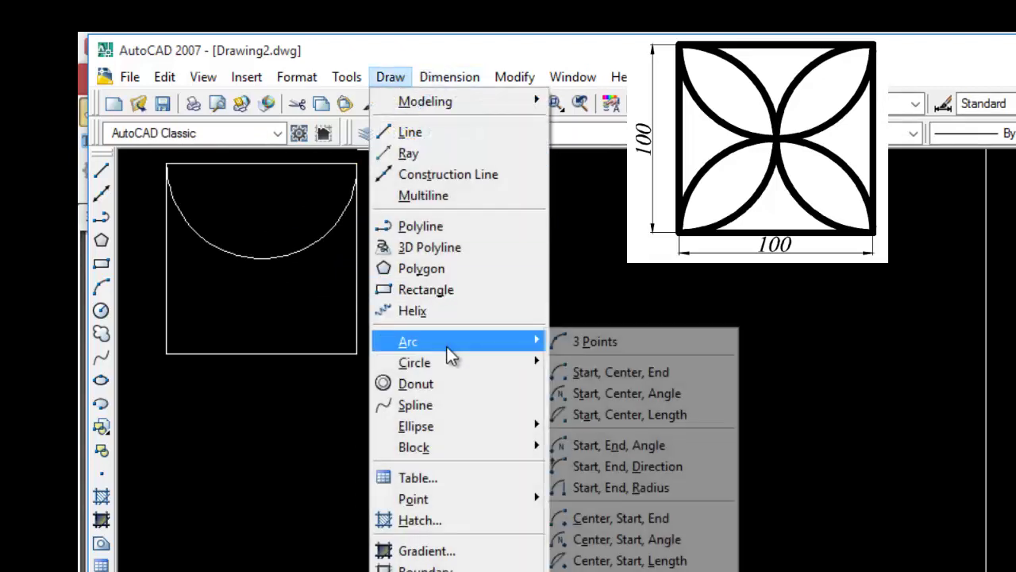
left_click(635, 486)
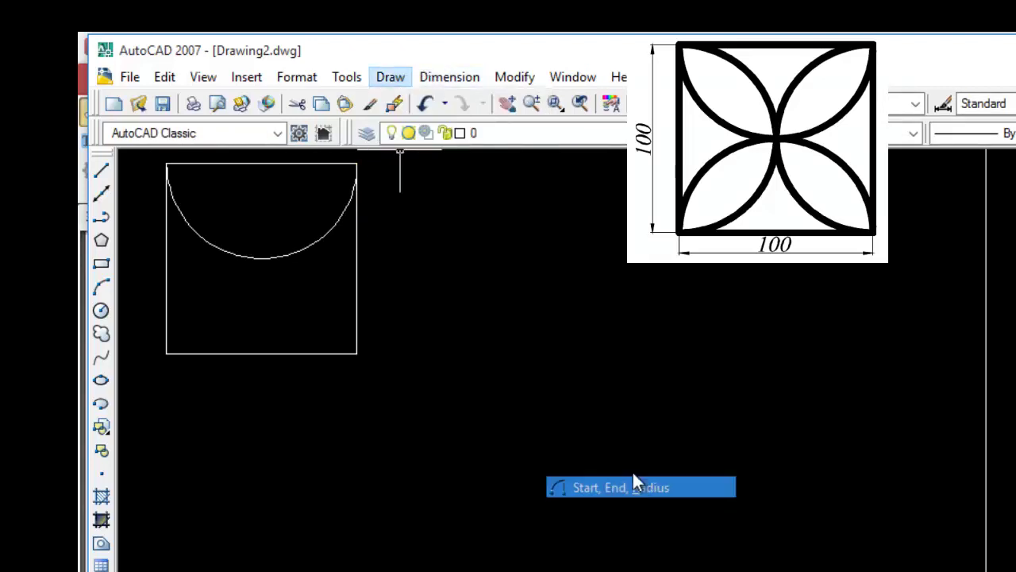
left_click(357, 163)
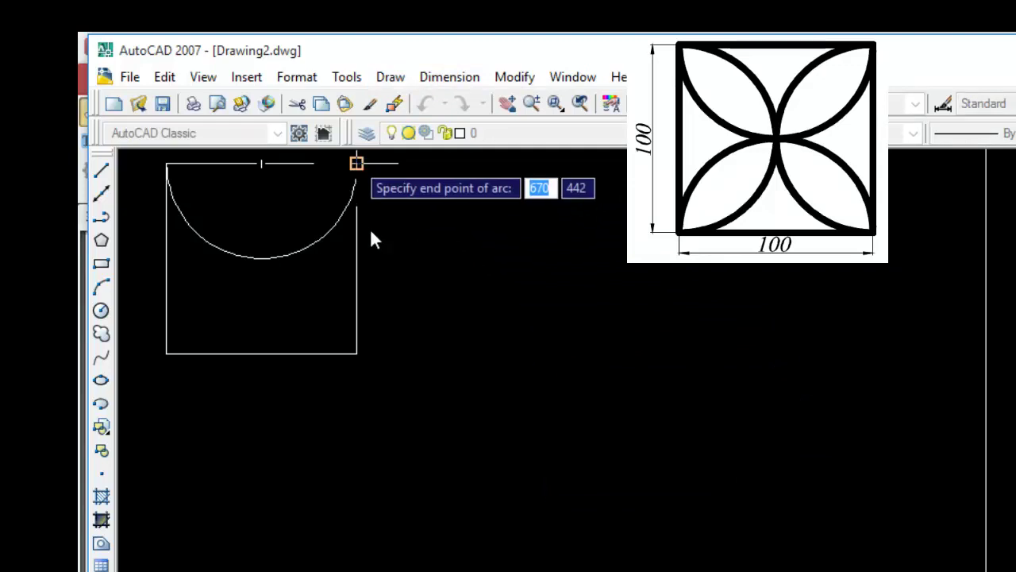
left_click(356, 353)
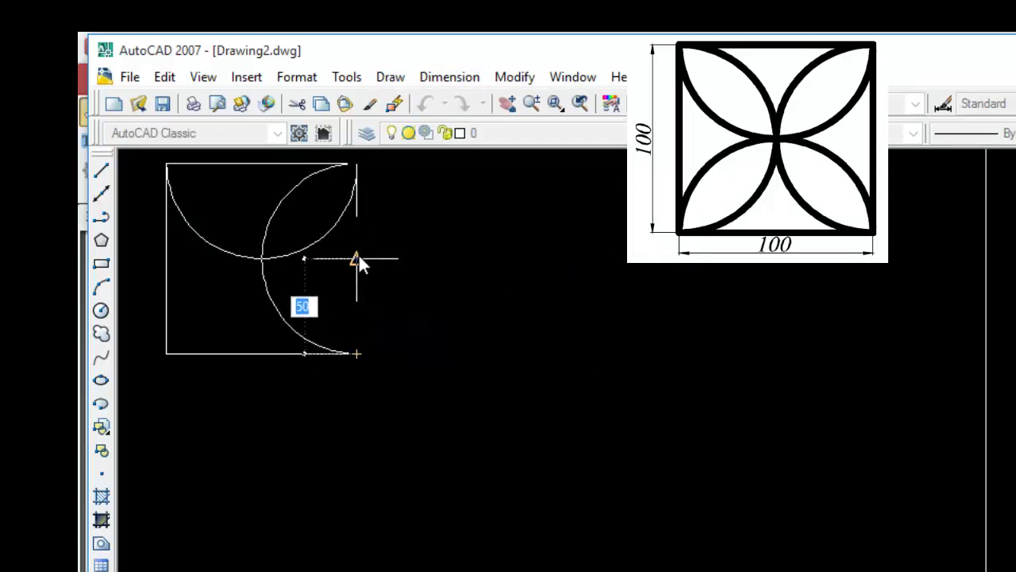
left_click(358, 255)
Draw the bottom and left radius-50 arcs, completing the four-petal pattern.
left_click(390, 77)
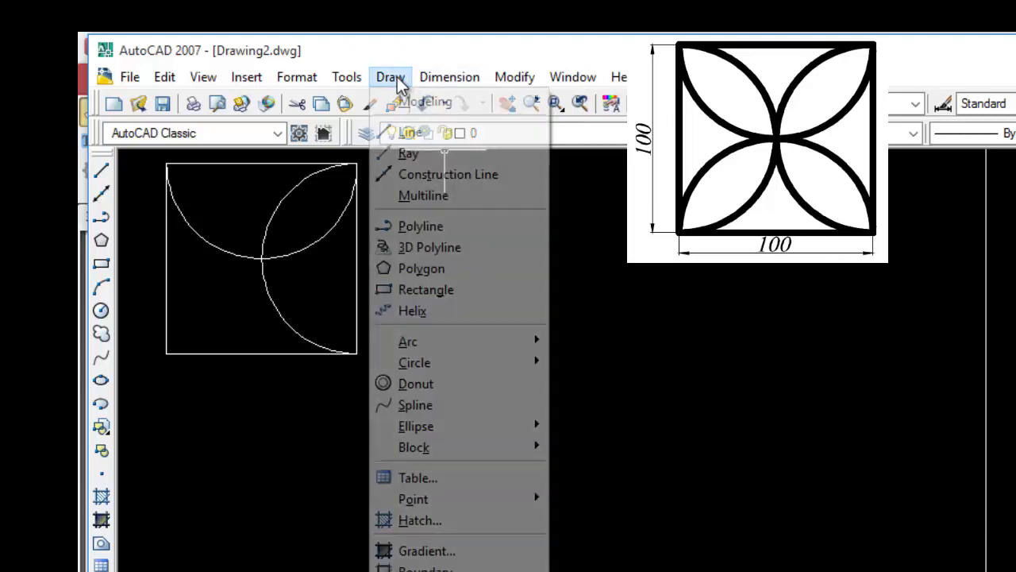
mouse_move(429, 341)
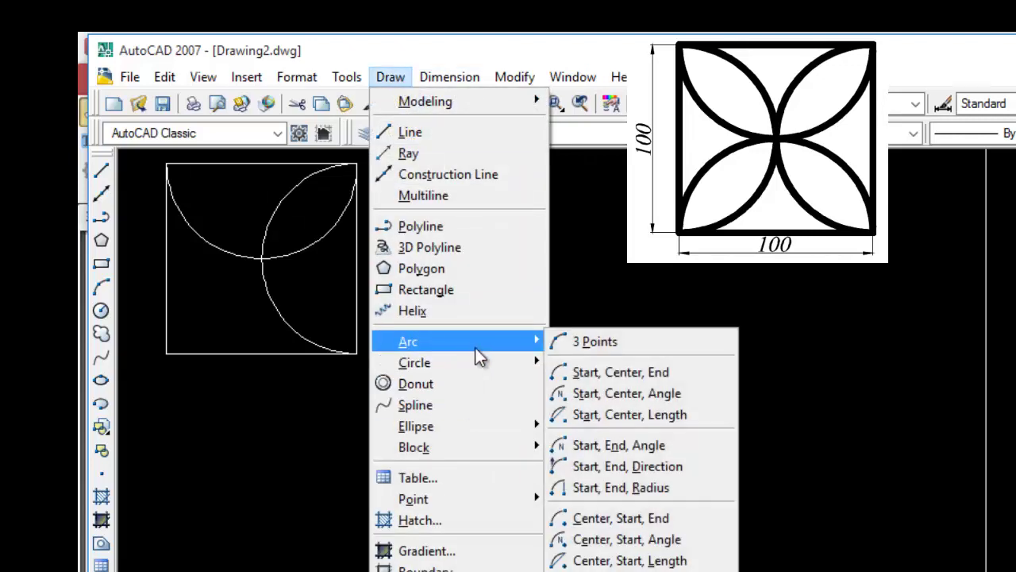
left_click(635, 487)
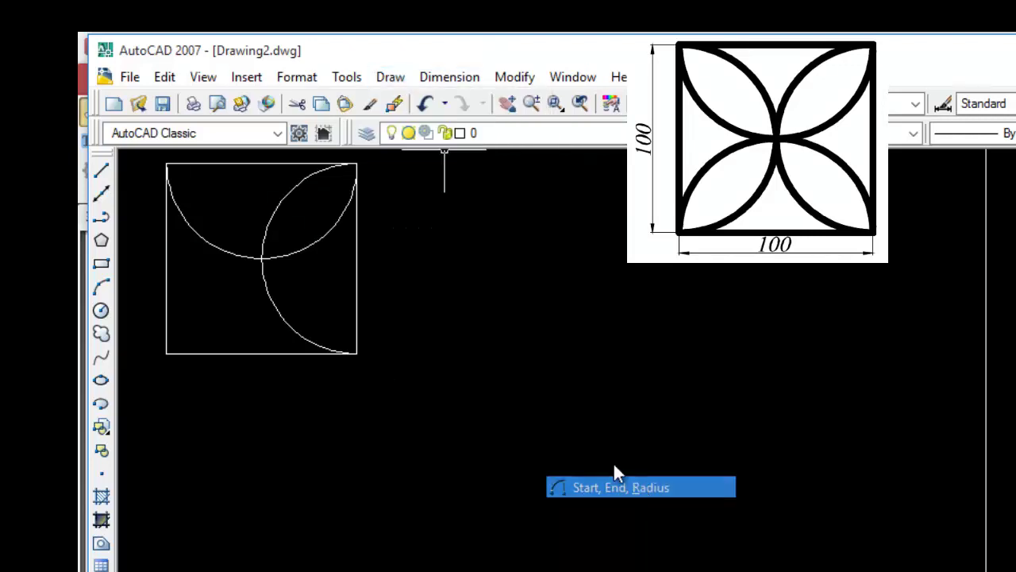
left_click(359, 354)
left_click(166, 353)
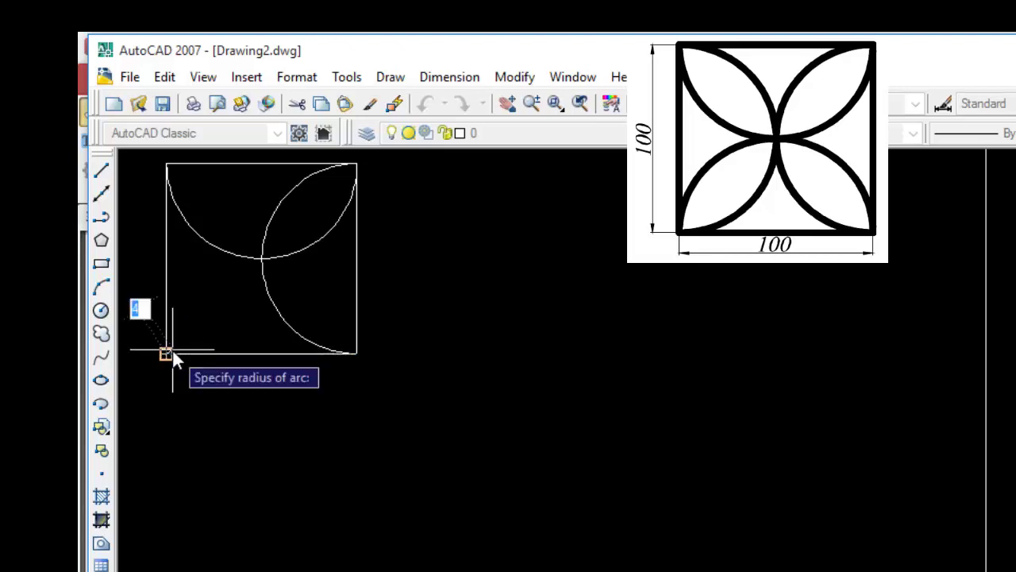
left_click(263, 355)
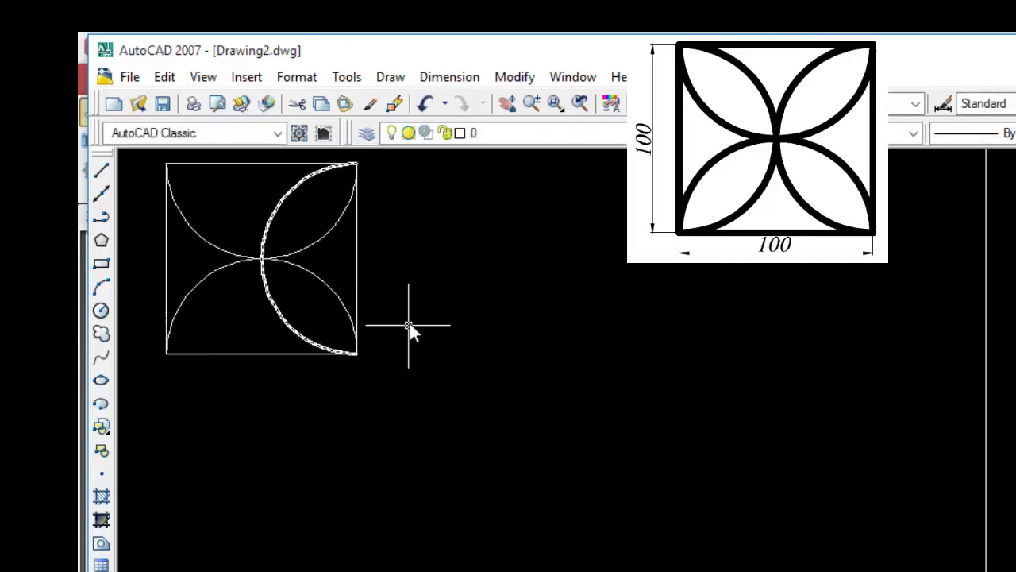
left_click(394, 78)
mouse_move(409, 341)
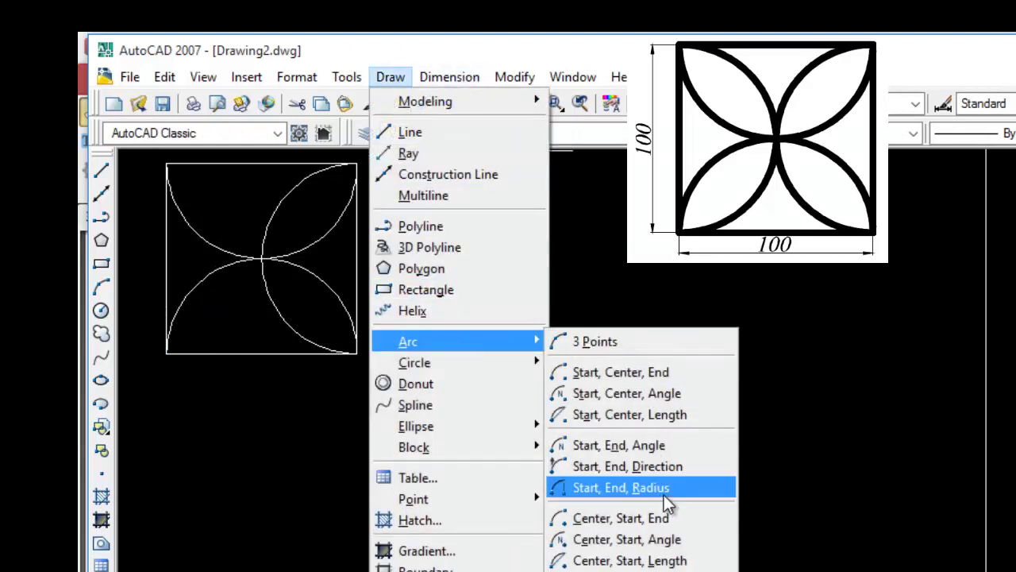
left_click(635, 487)
left_click(166, 354)
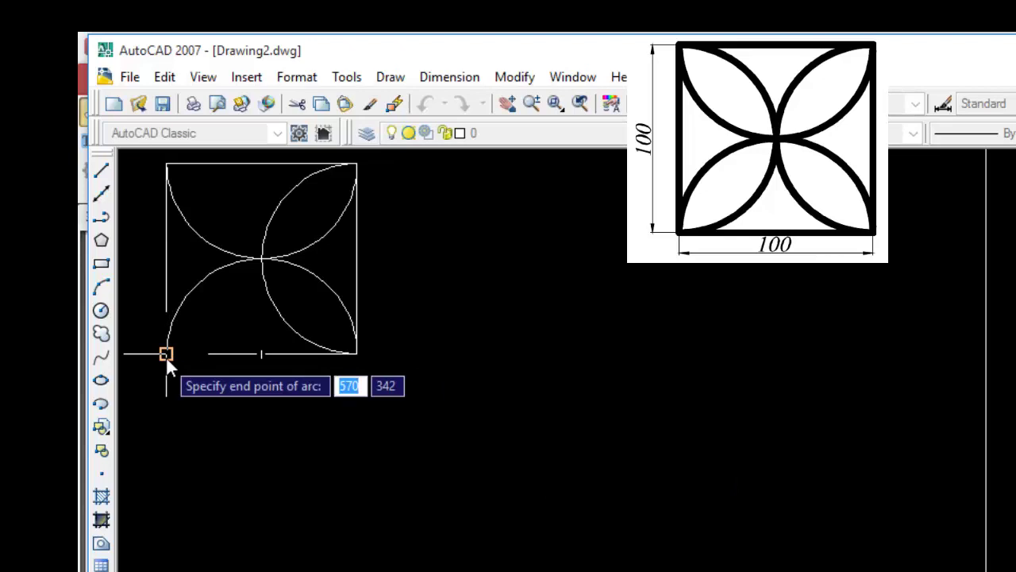
left_click(167, 164)
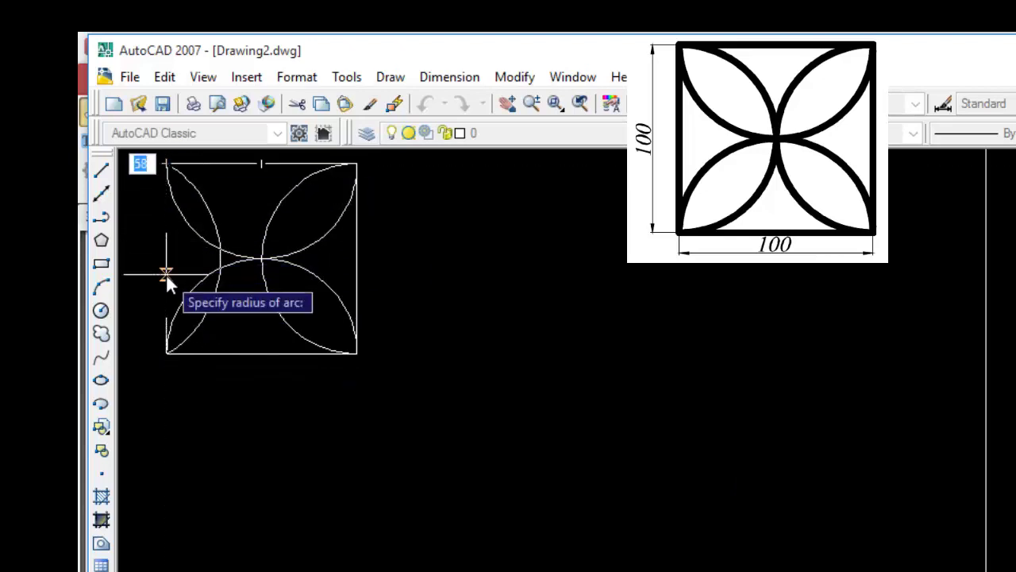
type("50")
key("Return")
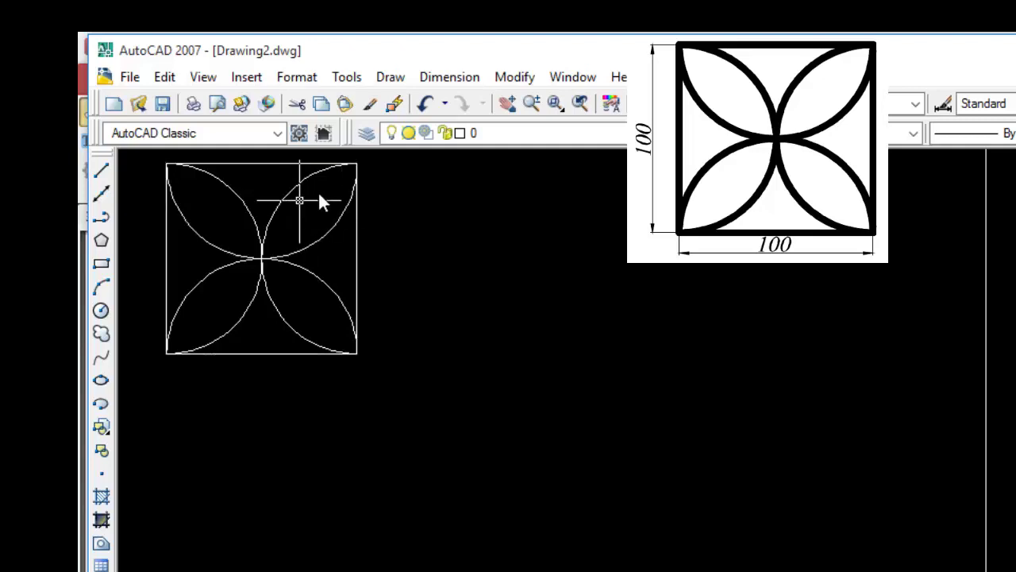
Dimension the square's left side with a vertical 100 linear dimension.
left_click(507, 103)
left_click_drag(461, 197, 480, 270)
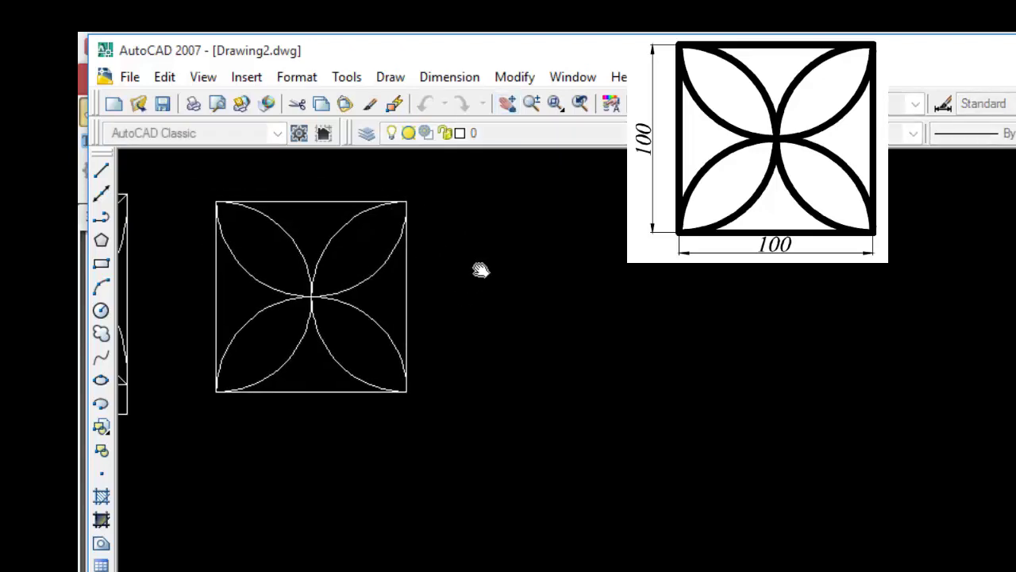
left_click(461, 80)
left_click(467, 133)
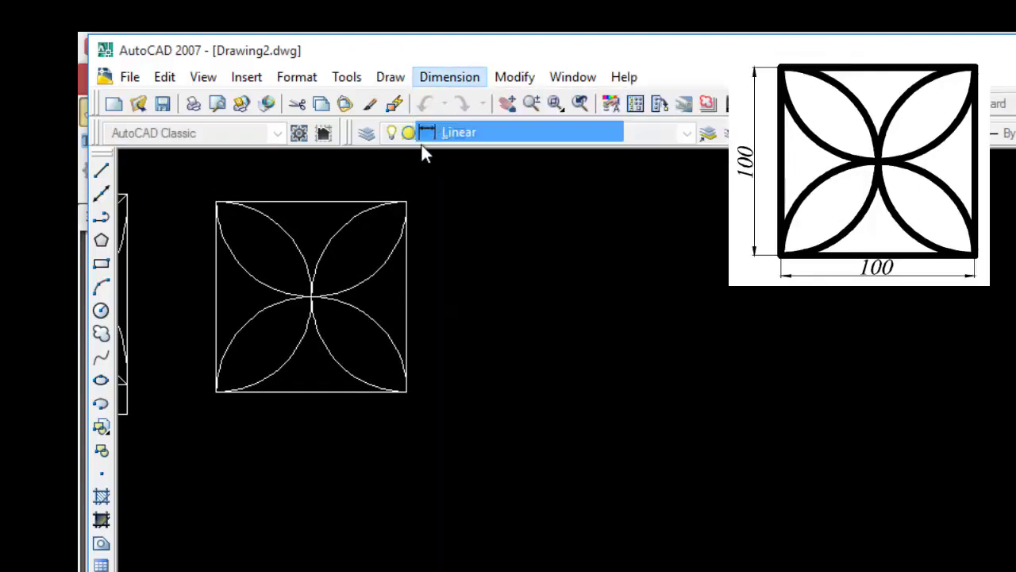
left_click(215, 202)
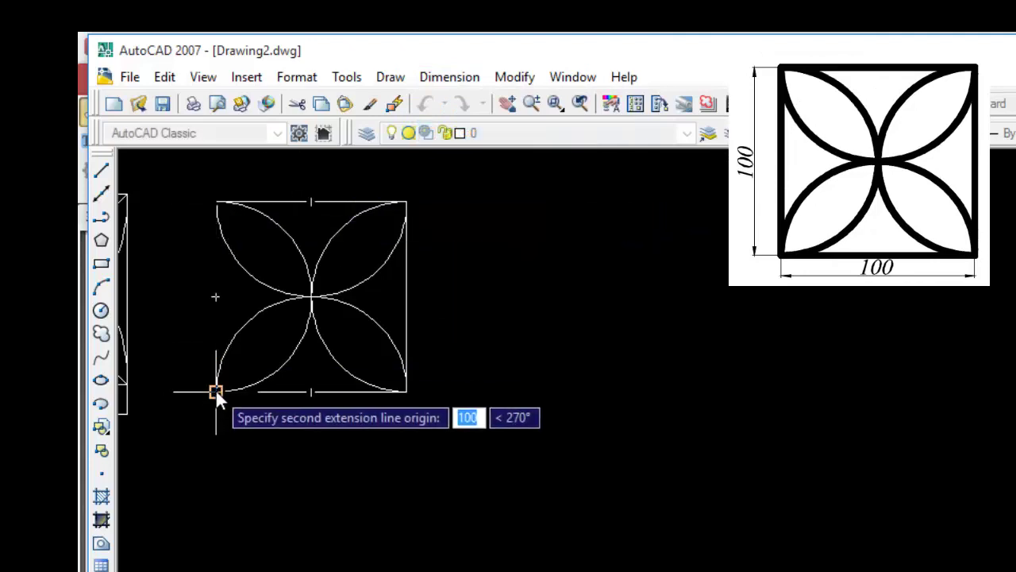
left_click(216, 391)
left_click(170, 383)
Add a horizontal 100 linear dimension below the square's bottom edge.
left_click(450, 80)
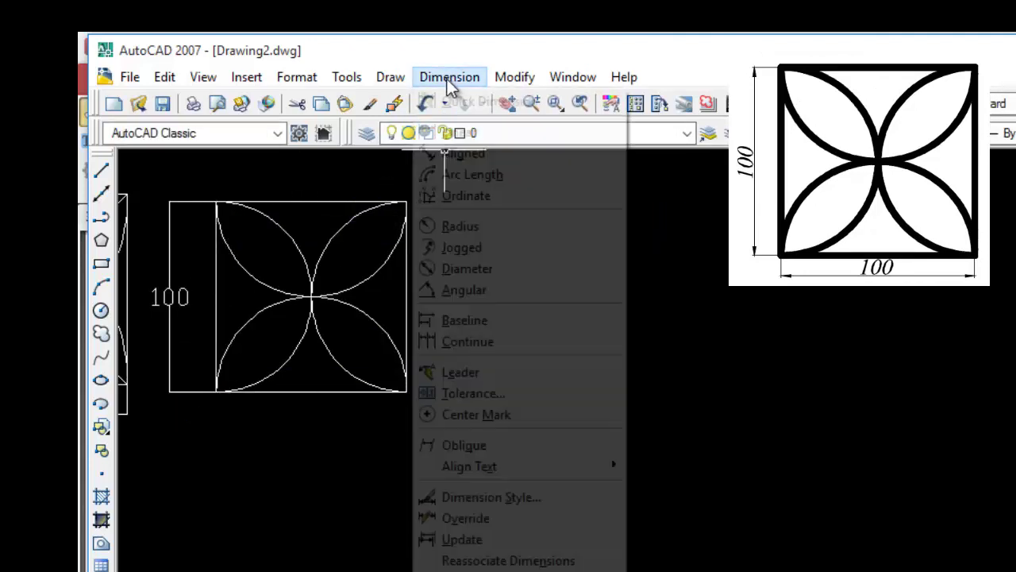
left_click(465, 133)
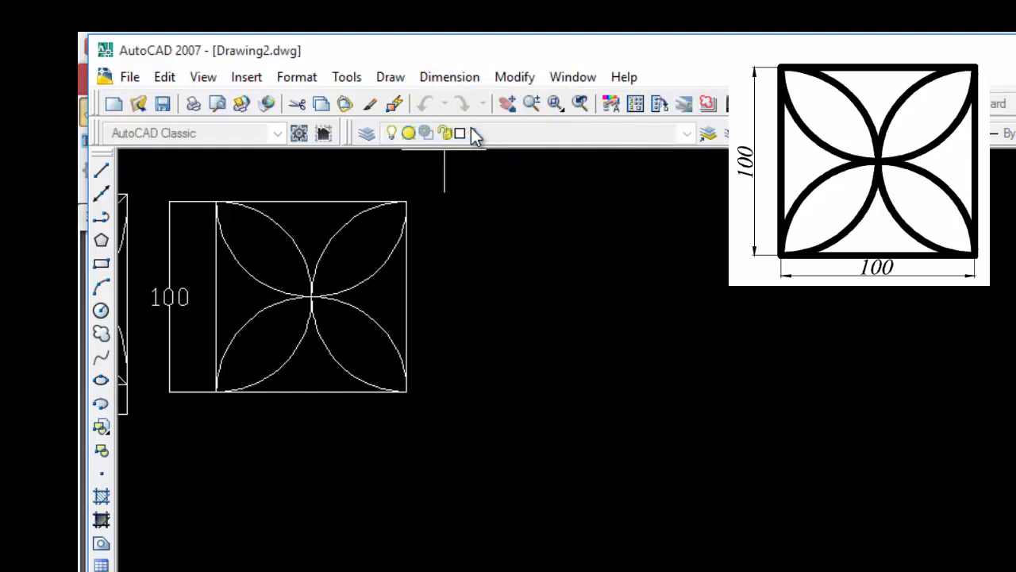
left_click(215, 390)
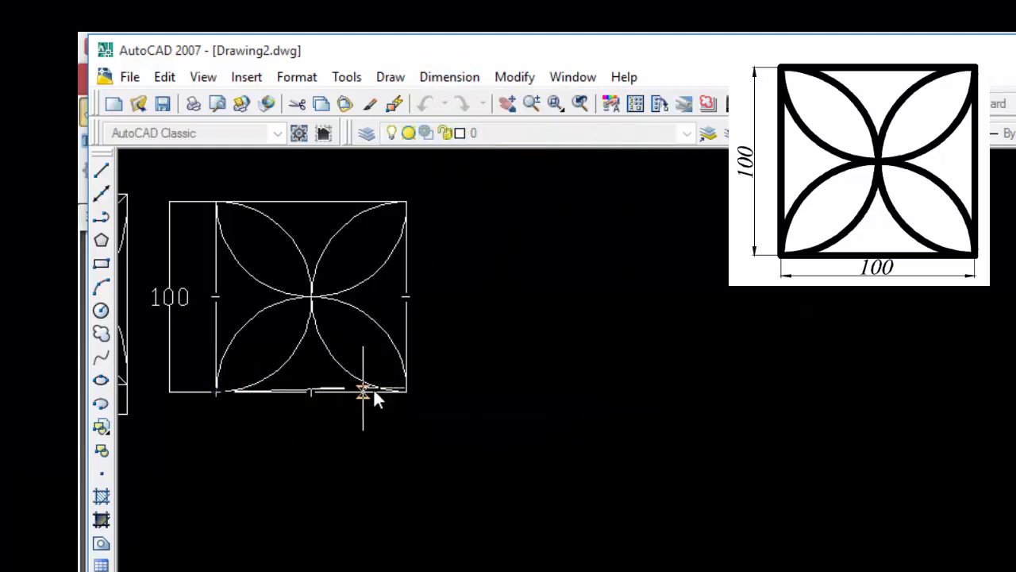
left_click(404, 392)
left_click(404, 424)
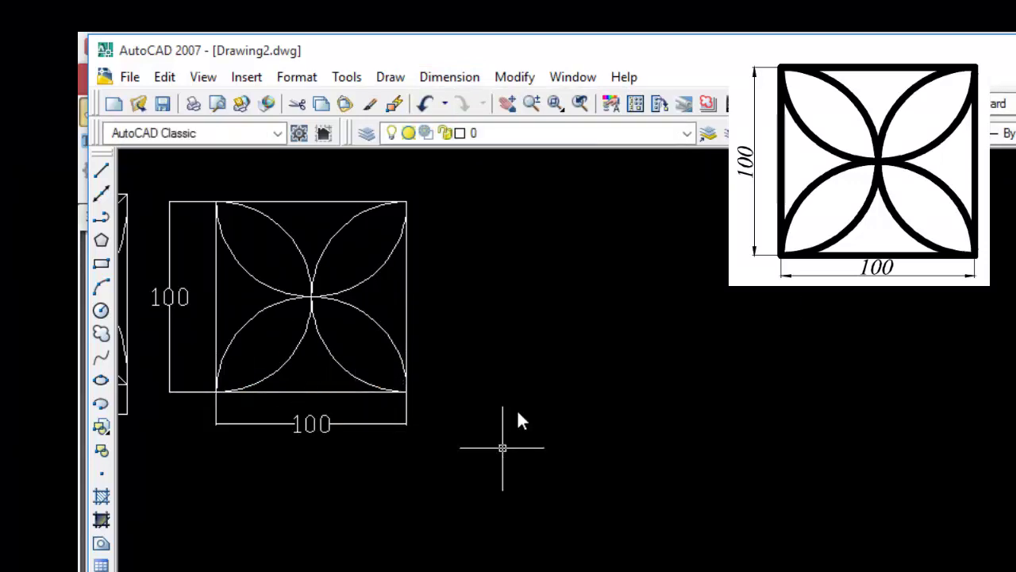
left_click(508, 104)
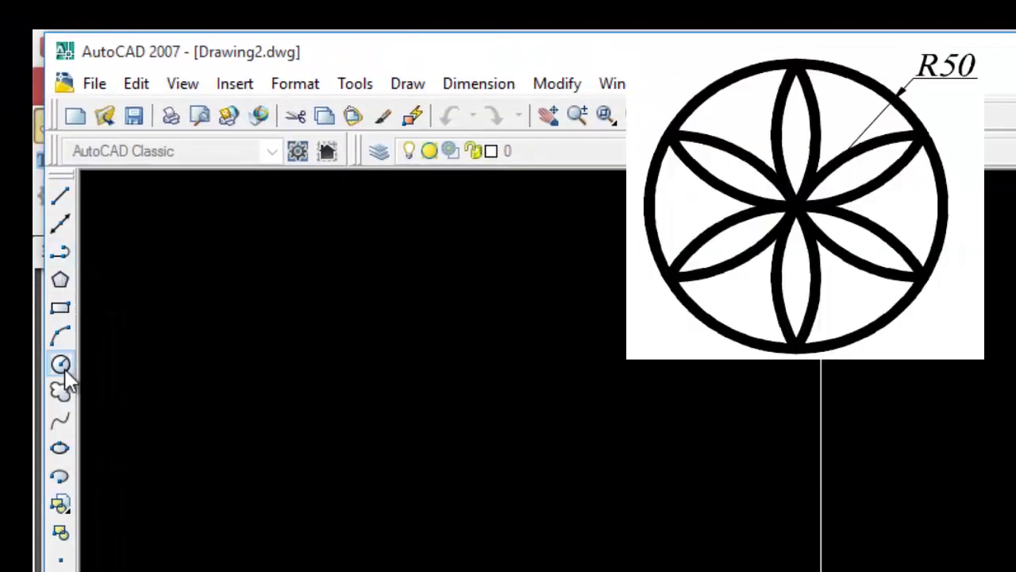
Draw a circle of radius 50.
left_click(62, 367)
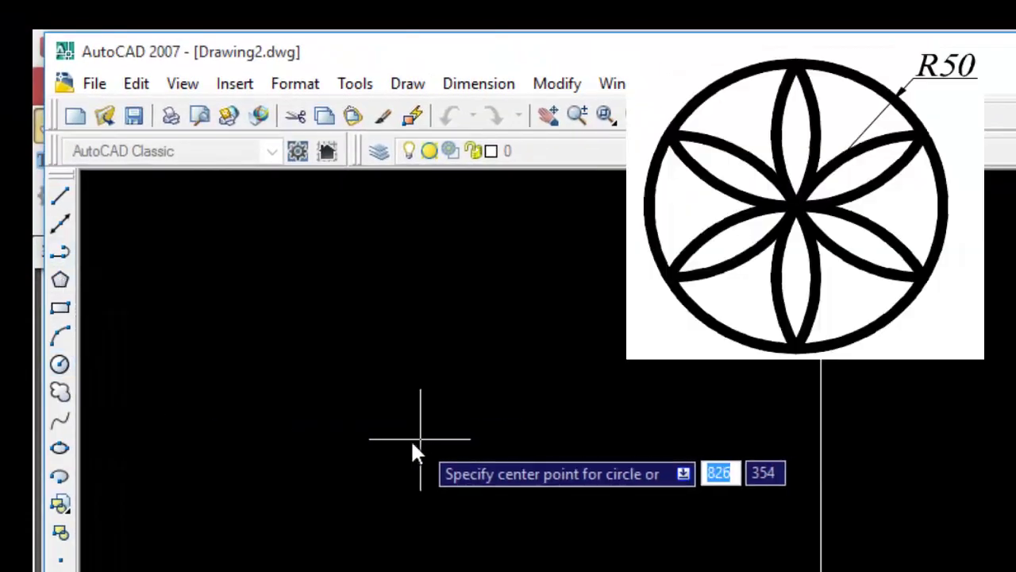
left_click(246, 409)
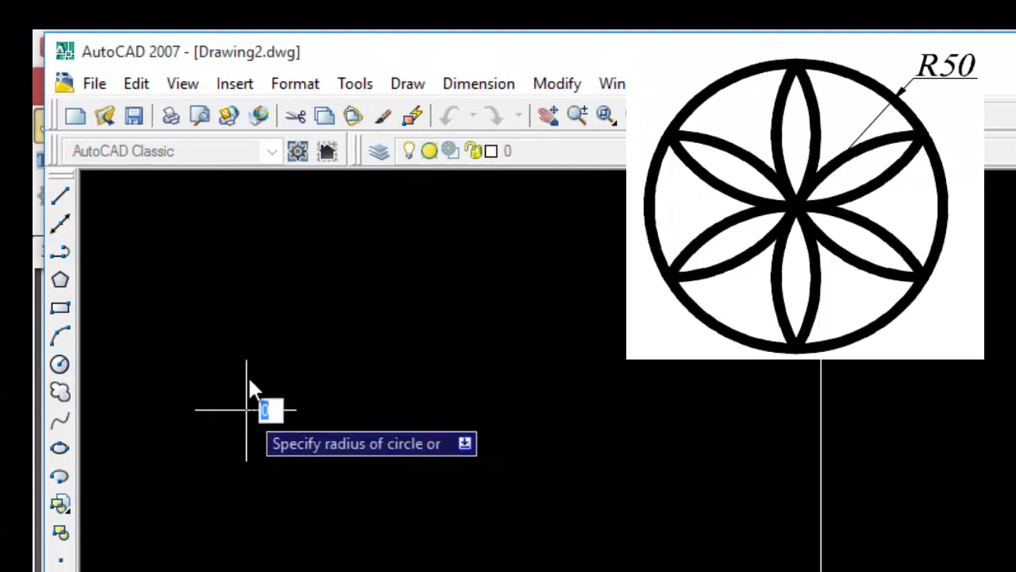
type("50")
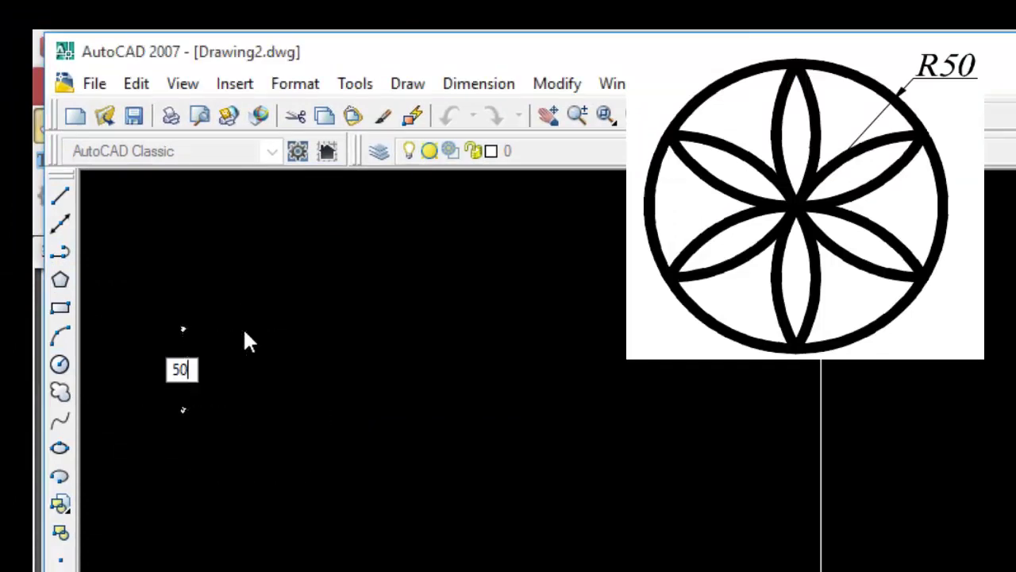
key("Return")
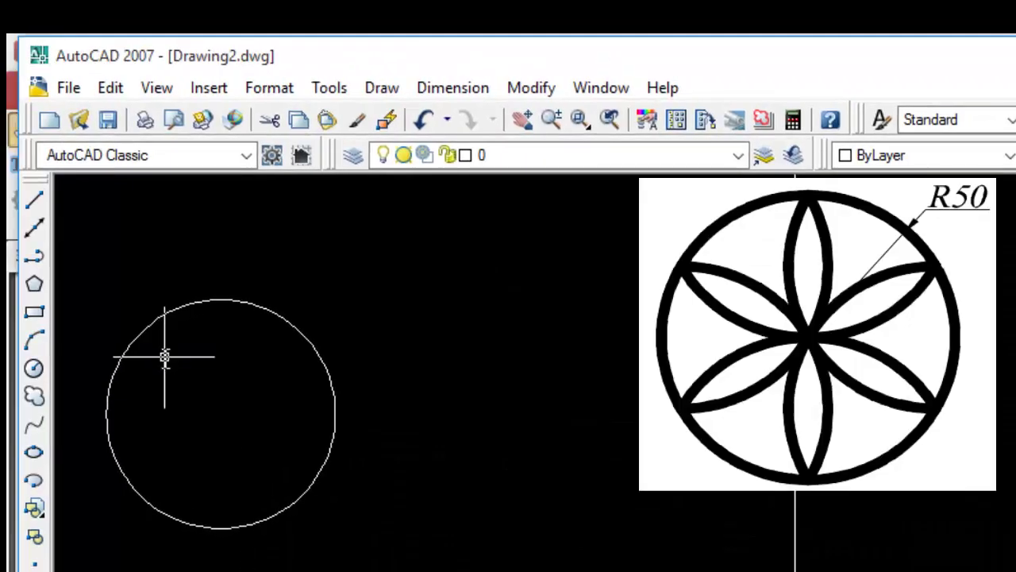
Inscribe a regular hexagon in the circle with a vertex at its top quadrant.
left_click(35, 300)
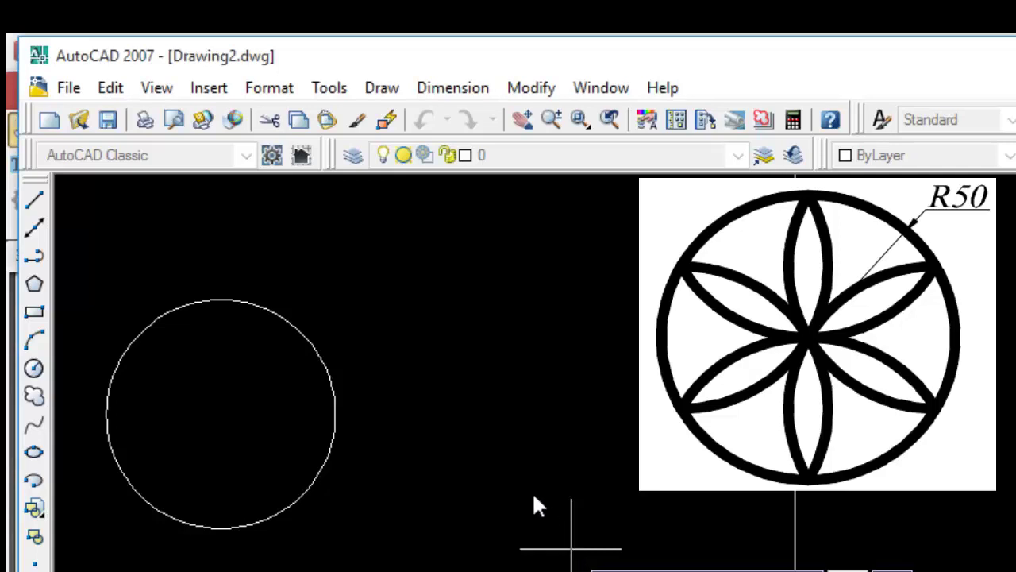
left_click(221, 413)
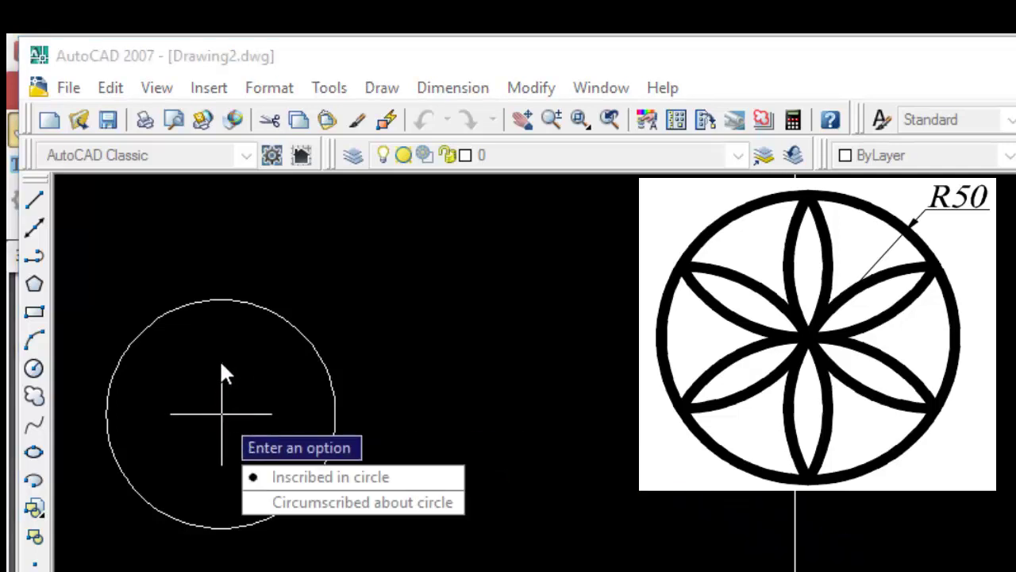
left_click(291, 477)
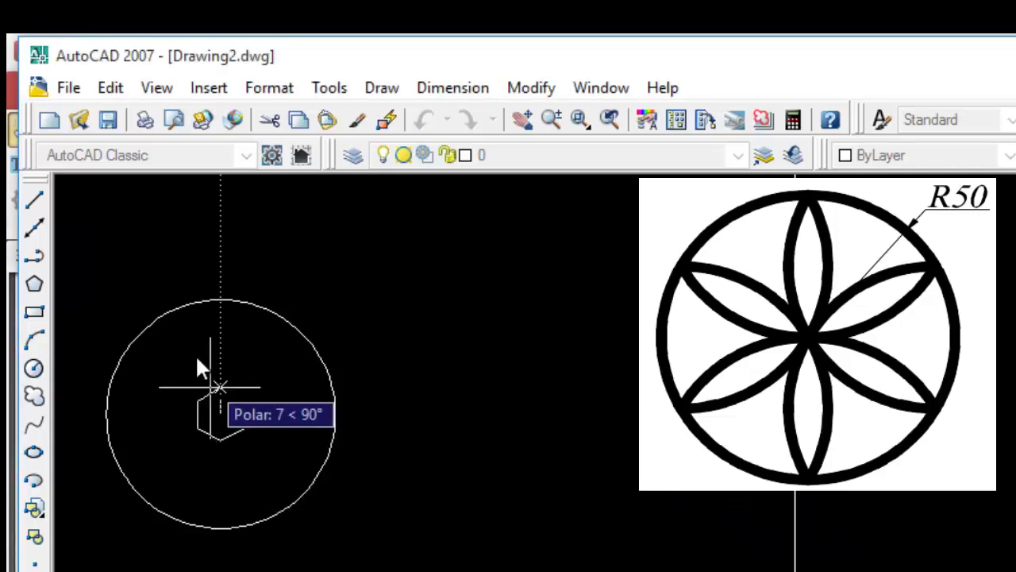
left_click(220, 302)
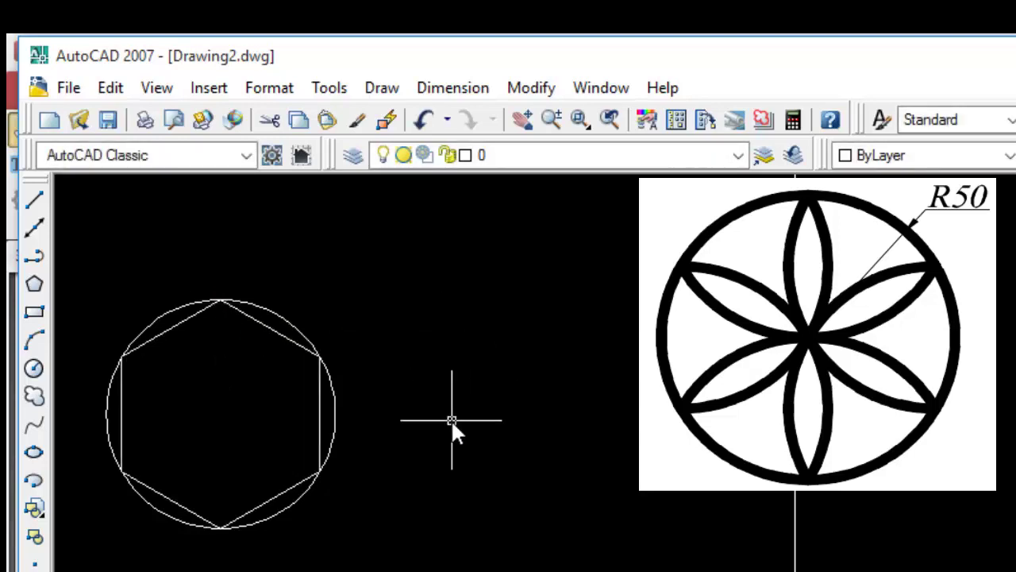
left_click(397, 89)
mouse_move(410, 375)
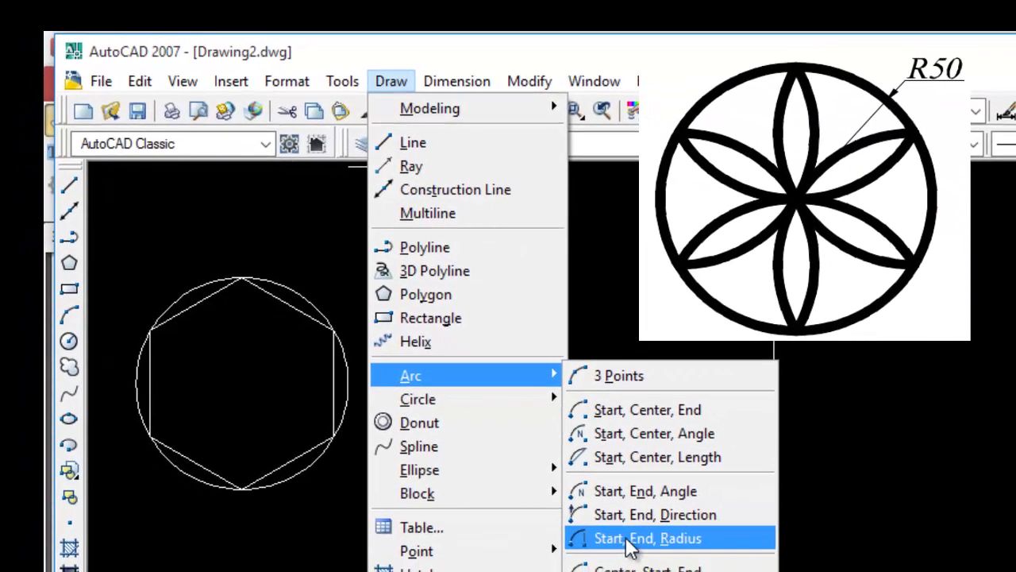
Draw the first three radius-50 petal arcs between pairs of hexagon vertices.
left_click(627, 564)
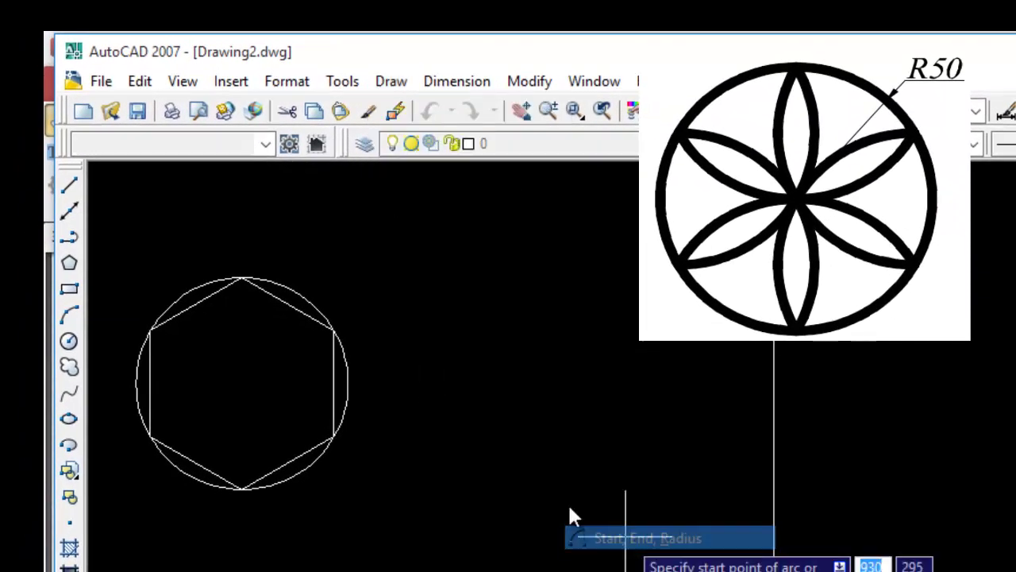
left_click(241, 279)
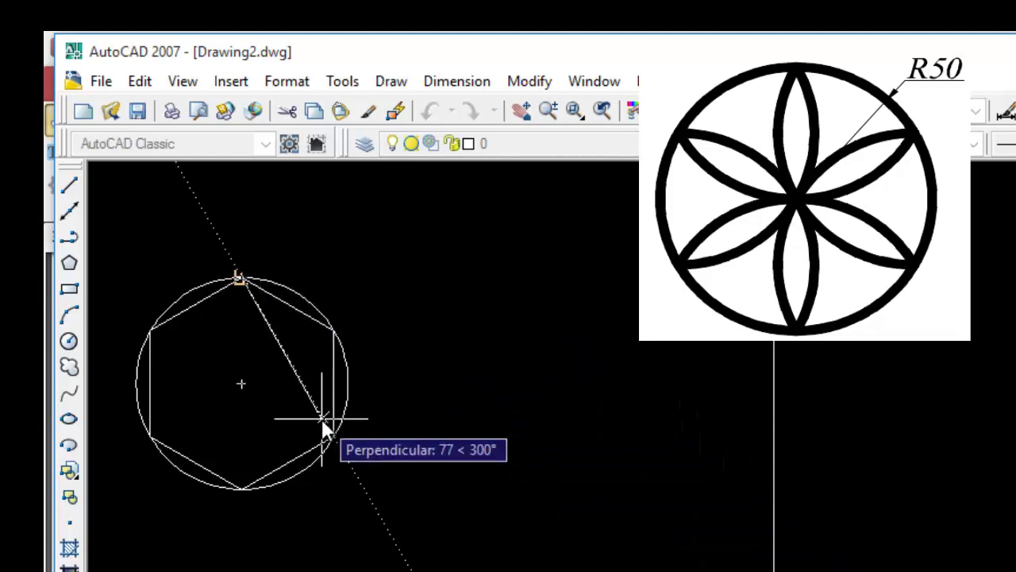
left_click(335, 436)
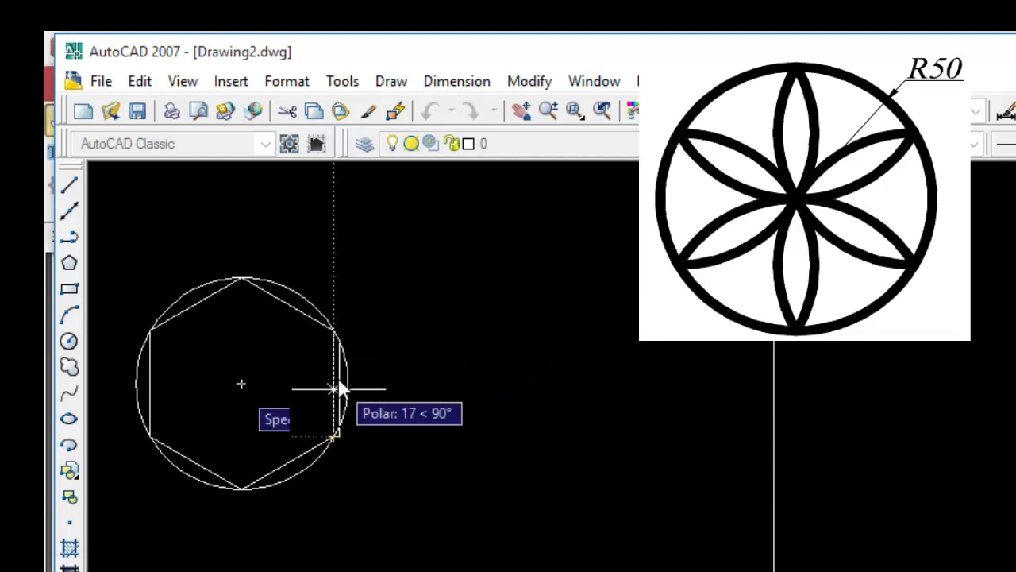
left_click(329, 329)
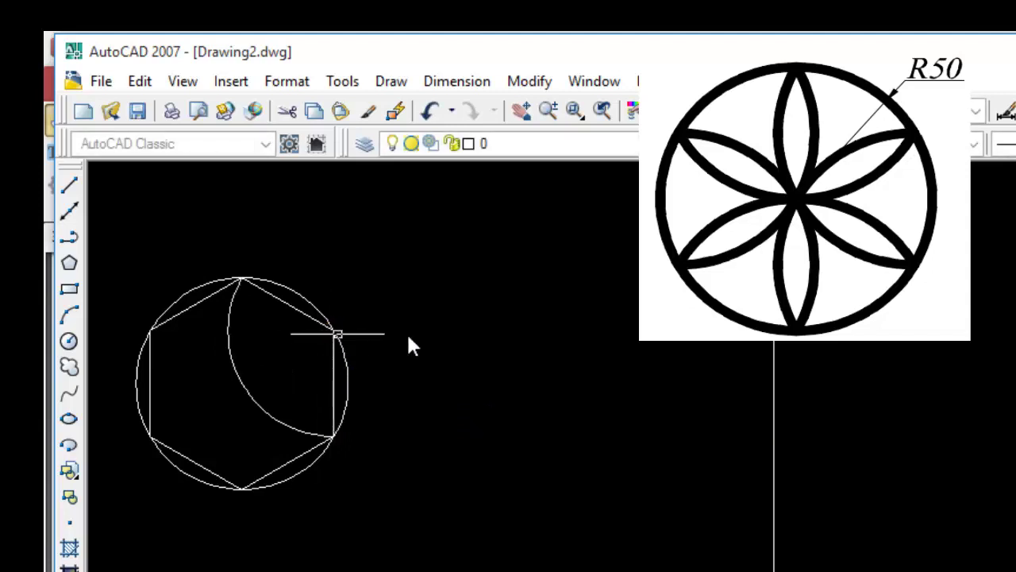
left_click(391, 82)
mouse_move(445, 376)
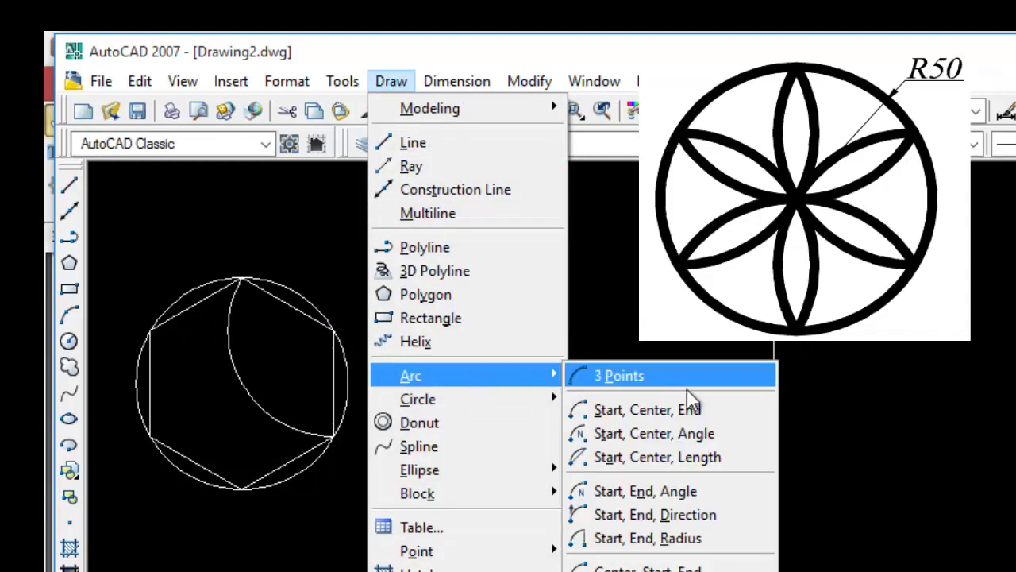
left_click(687, 384)
key("Return")
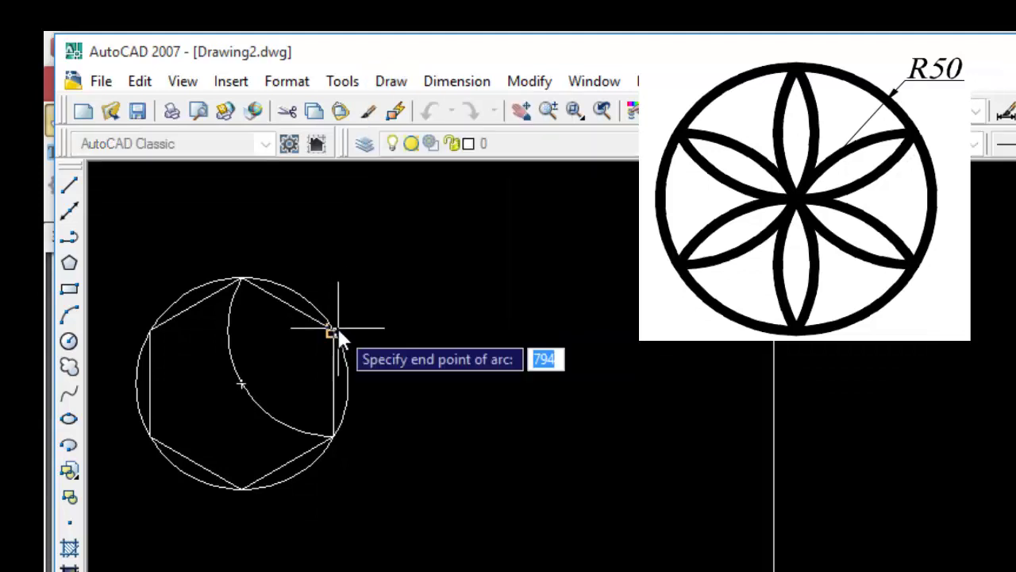
left_click(242, 488)
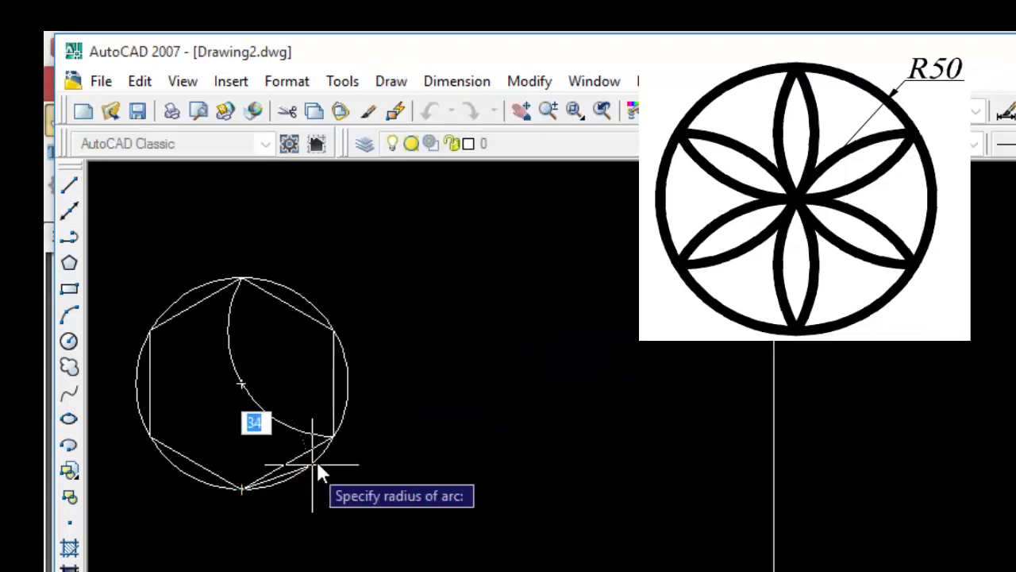
left_click(333, 436)
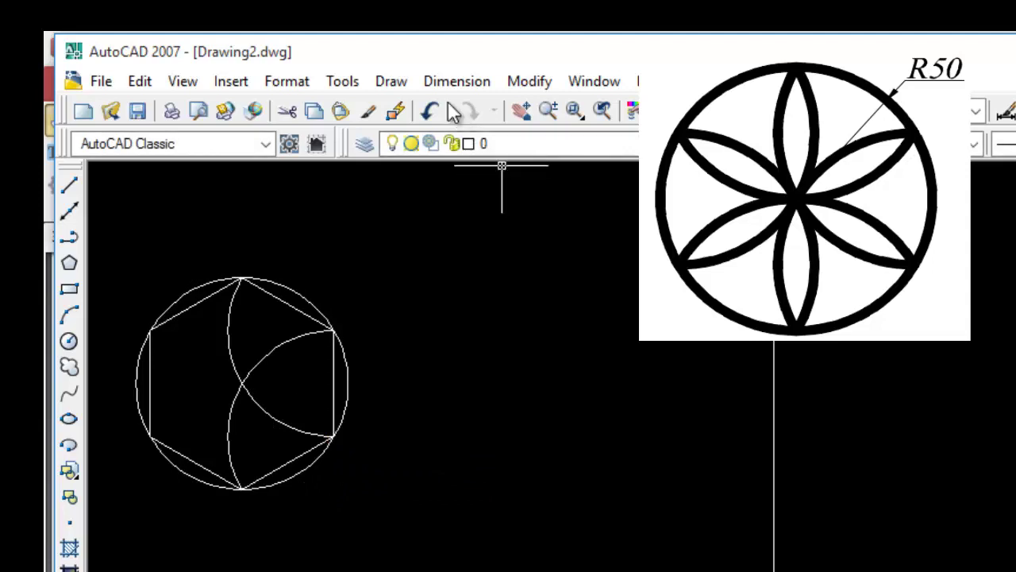
left_click(392, 81)
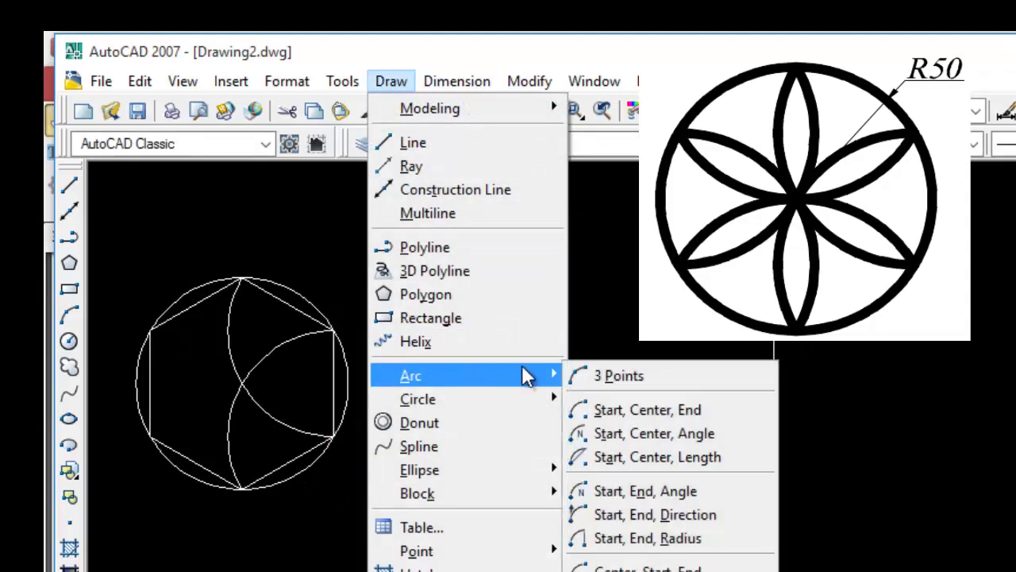
left_click(706, 538)
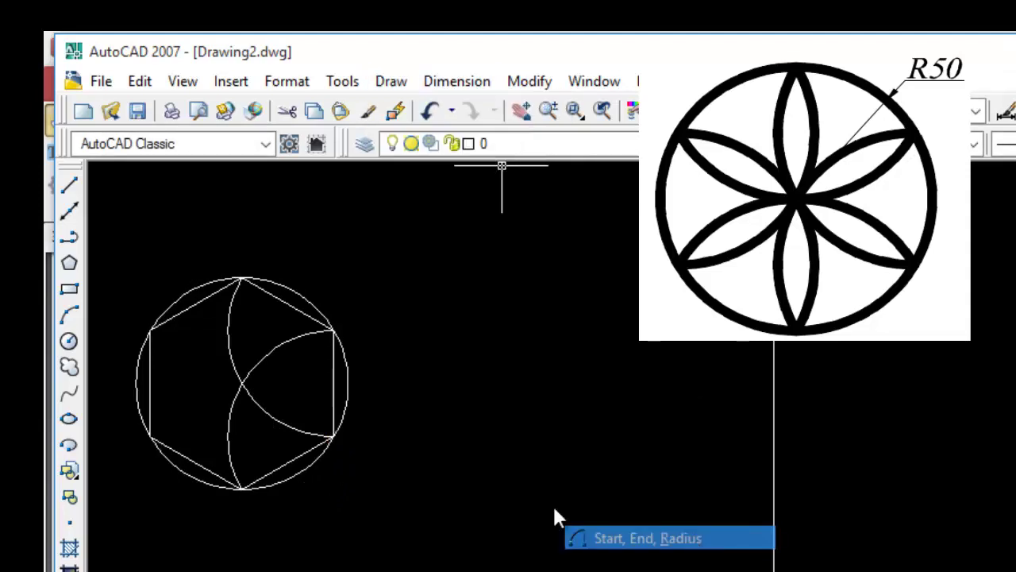
left_click(332, 438)
left_click(150, 436)
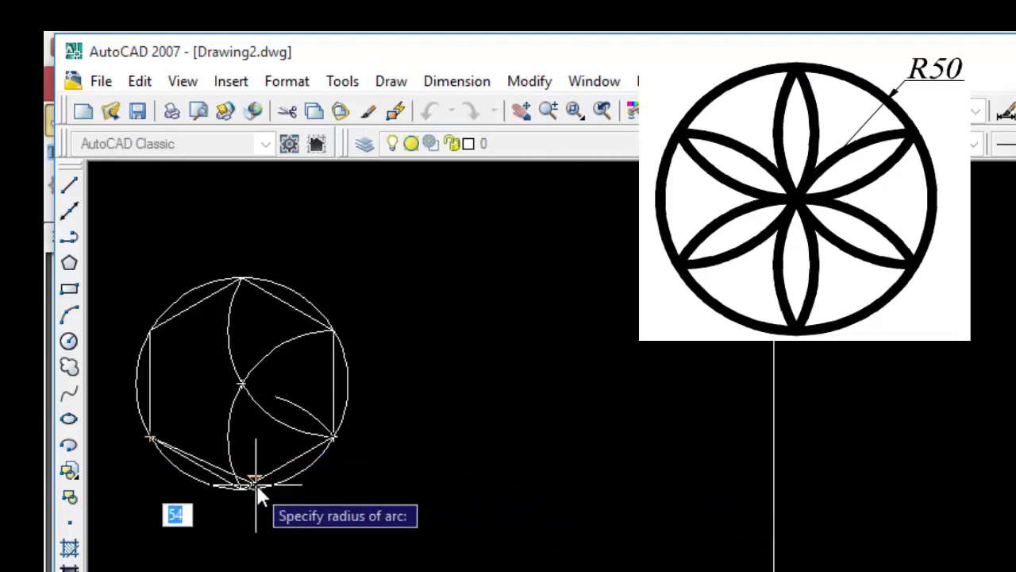
key("Return")
Draw the remaining three radius-50 petal arcs, completing the six-petal flower.
left_click(391, 80)
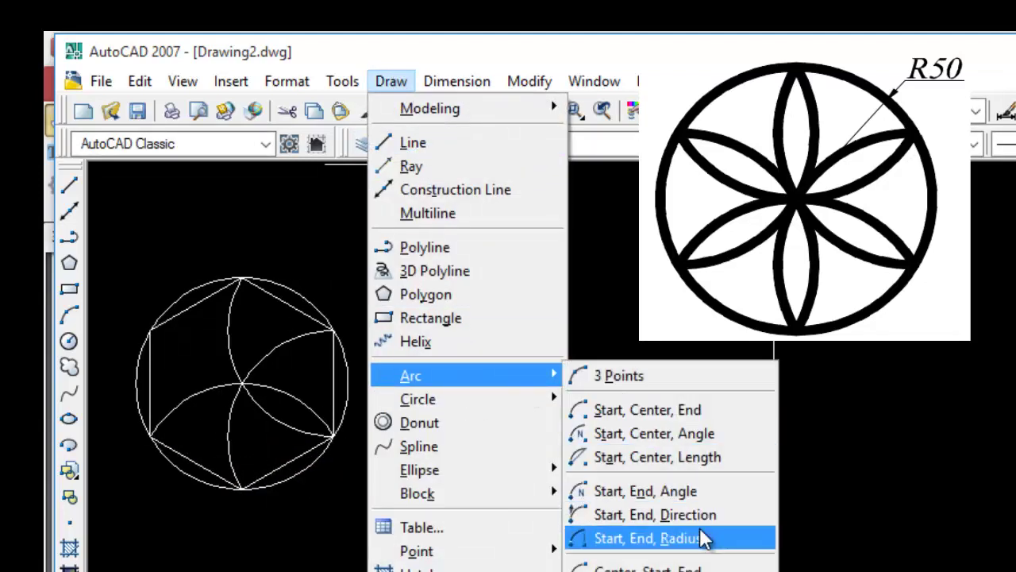
left_click(704, 538)
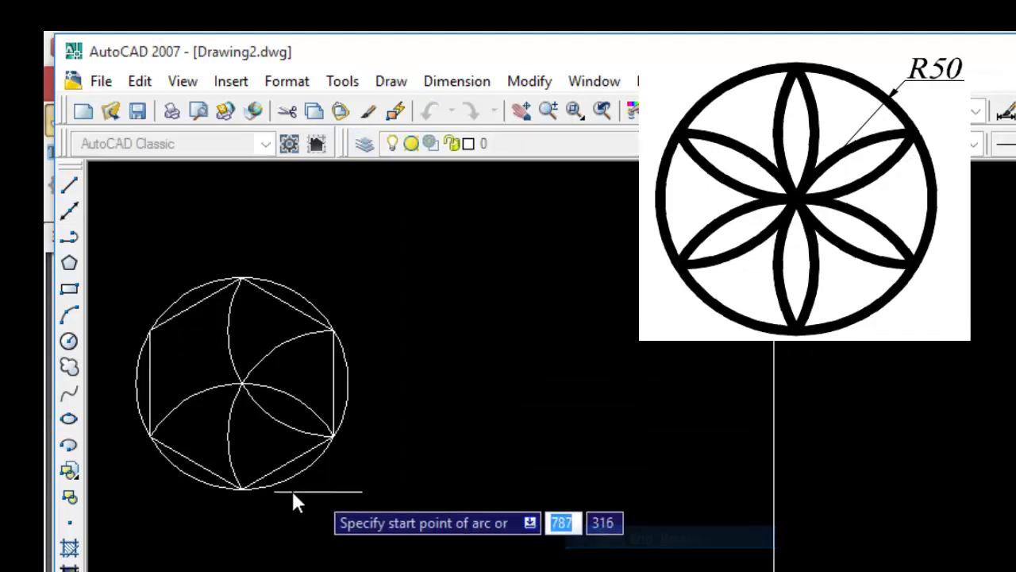
left_click(244, 486)
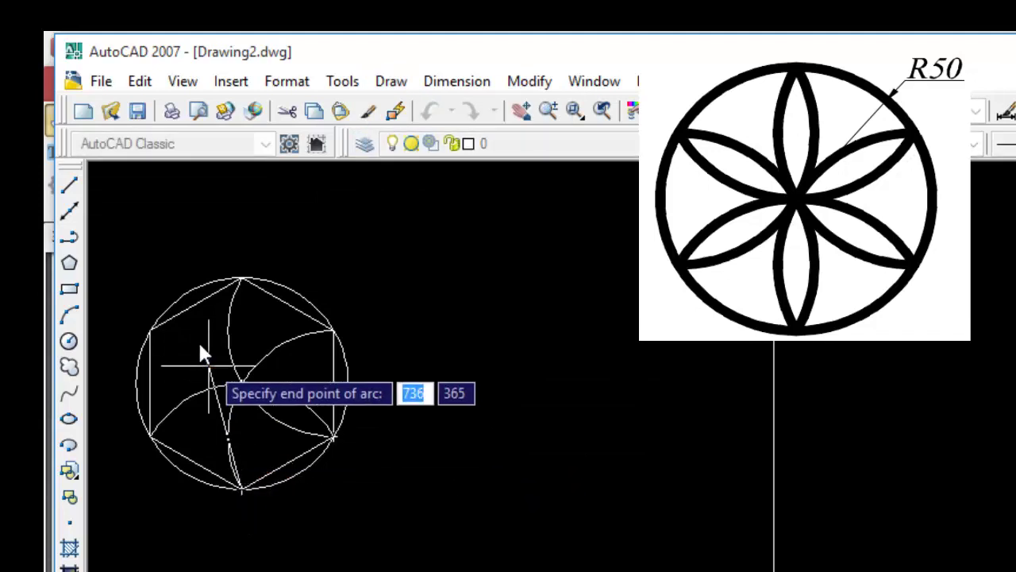
left_click(150, 328)
type("50")
key("Return")
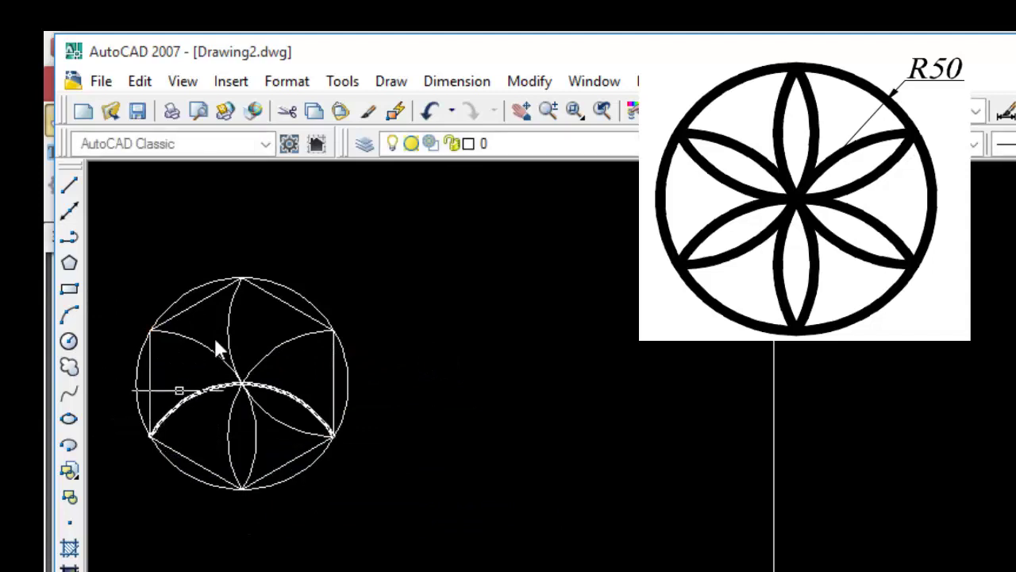
left_click(393, 82)
mouse_move(410, 375)
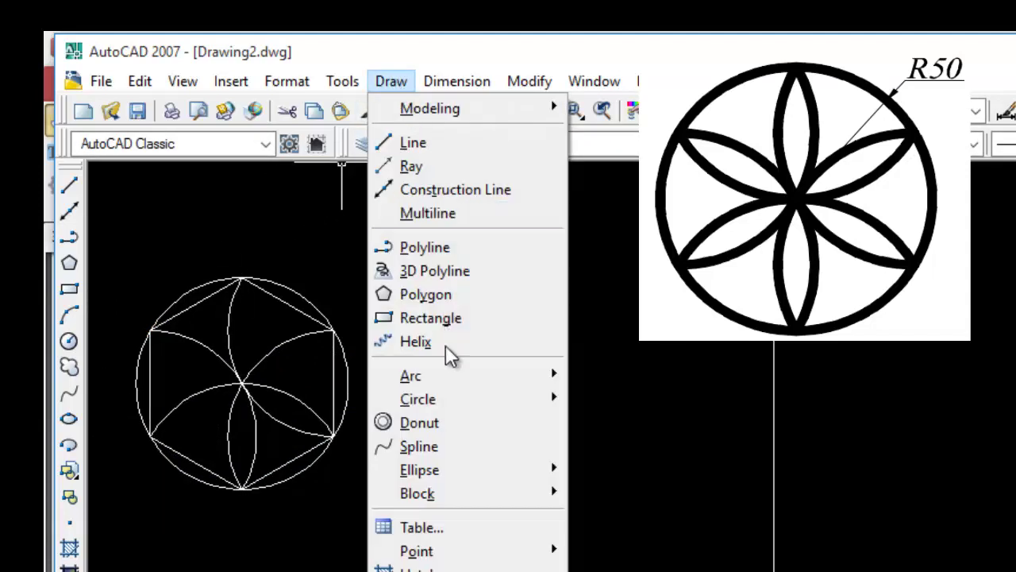
left_click(648, 539)
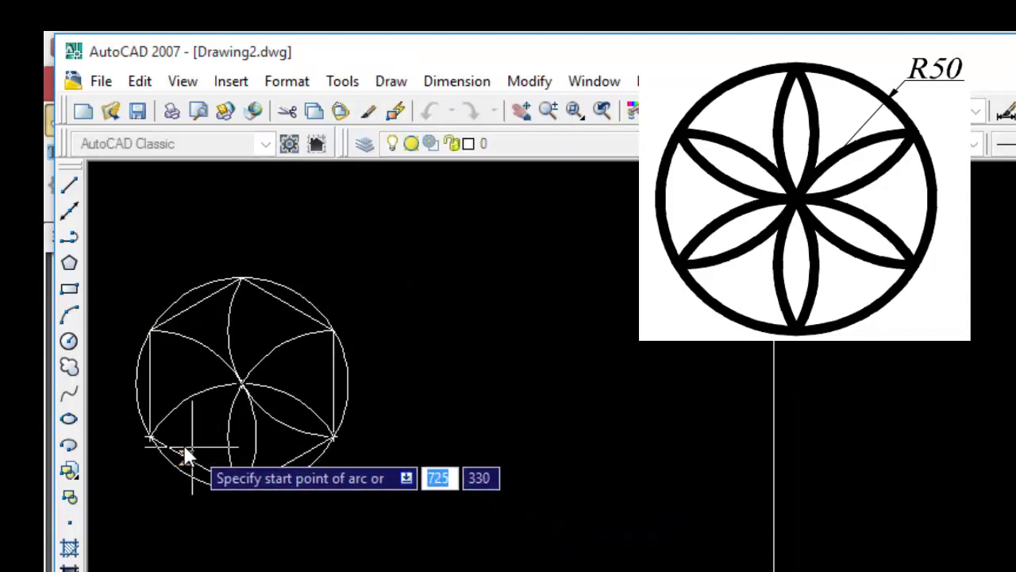
left_click(147, 435)
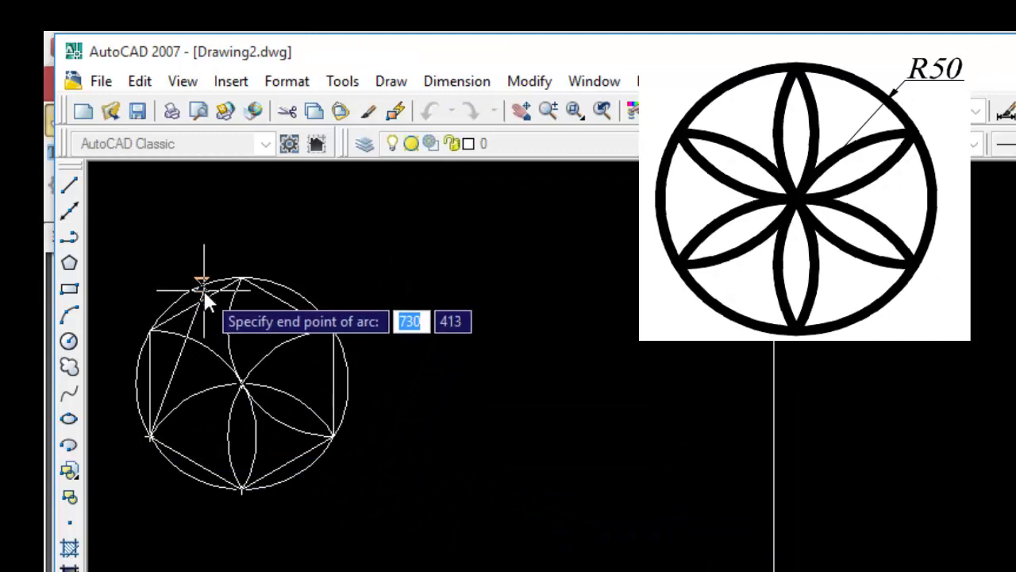
left_click(241, 276)
type("50")
key("Return")
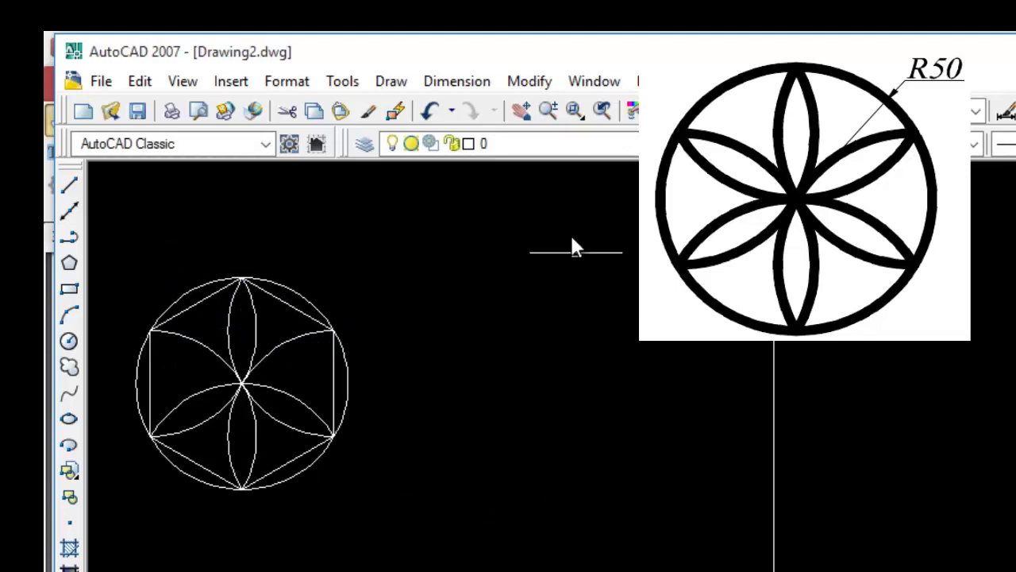
left_click(407, 84)
mouse_move(467, 398)
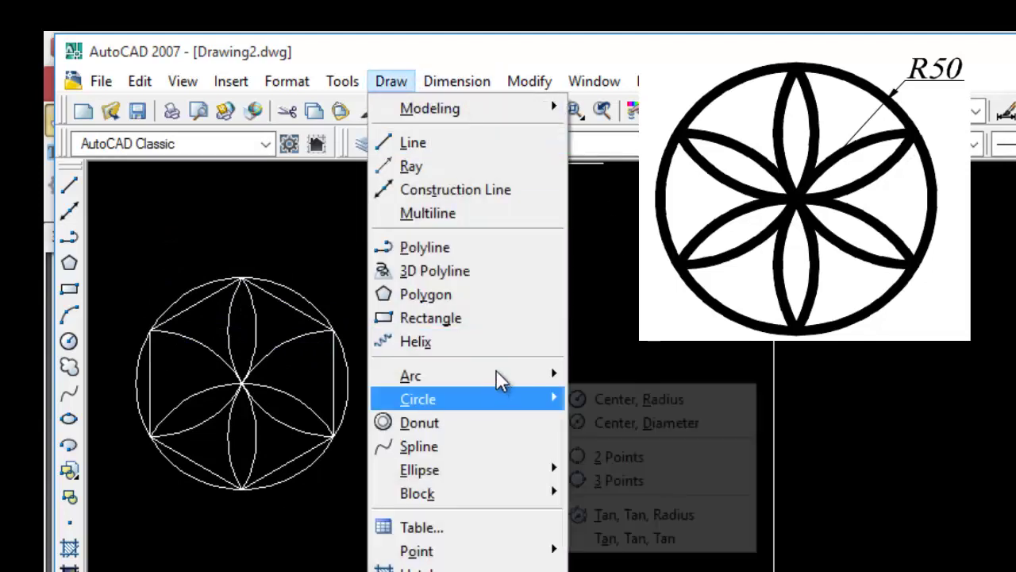
left_click(706, 539)
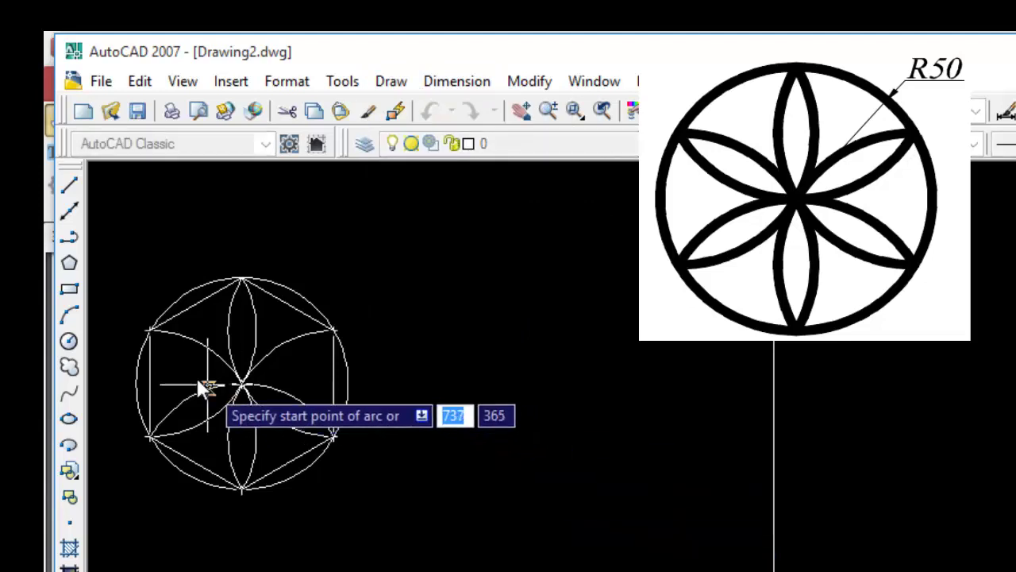
left_click(149, 328)
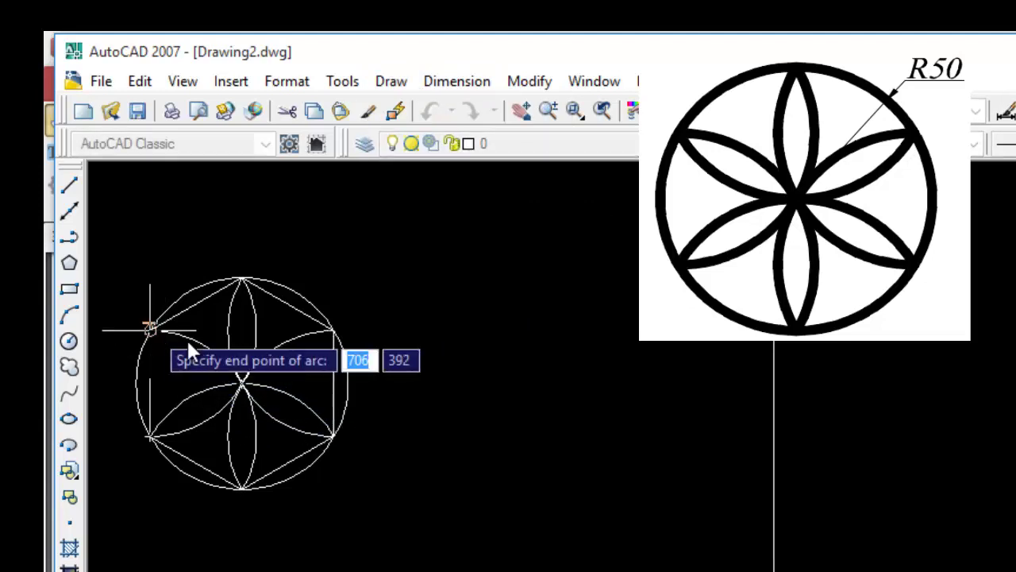
left_click(332, 330)
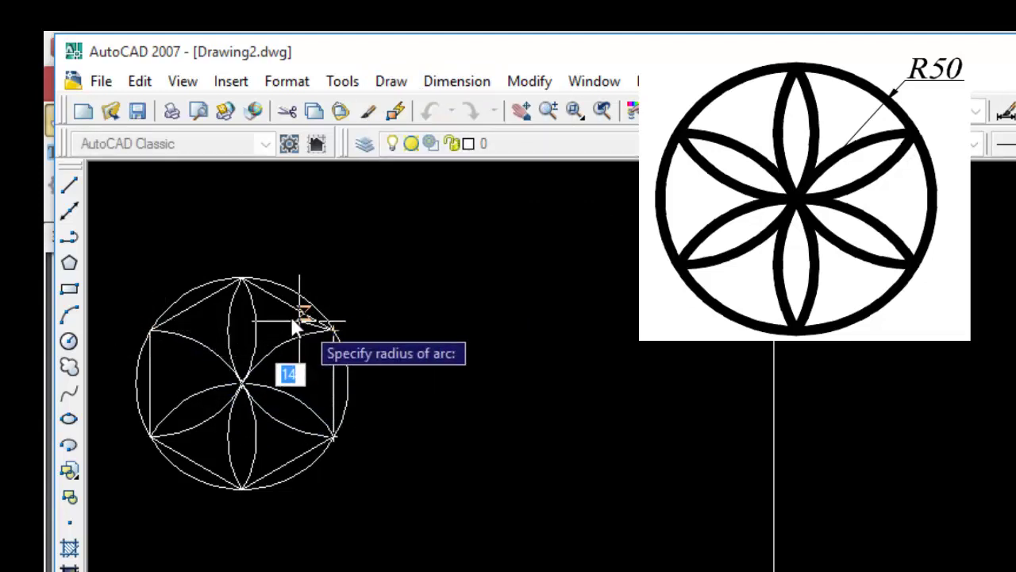
left_click(242, 280)
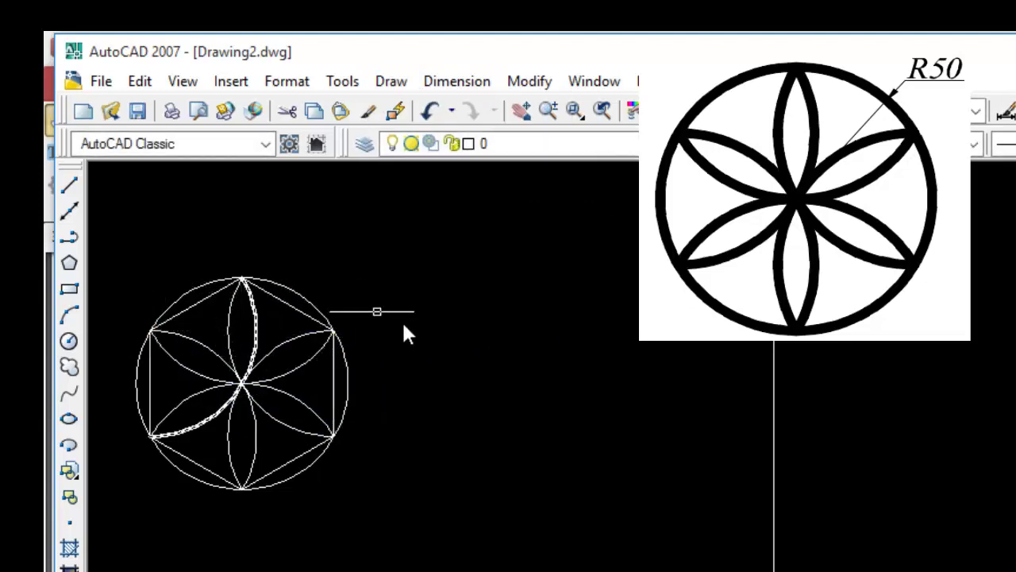
Delete the construction hexagon and label the outer circle with an R50 radius dimension.
left_click(335, 400)
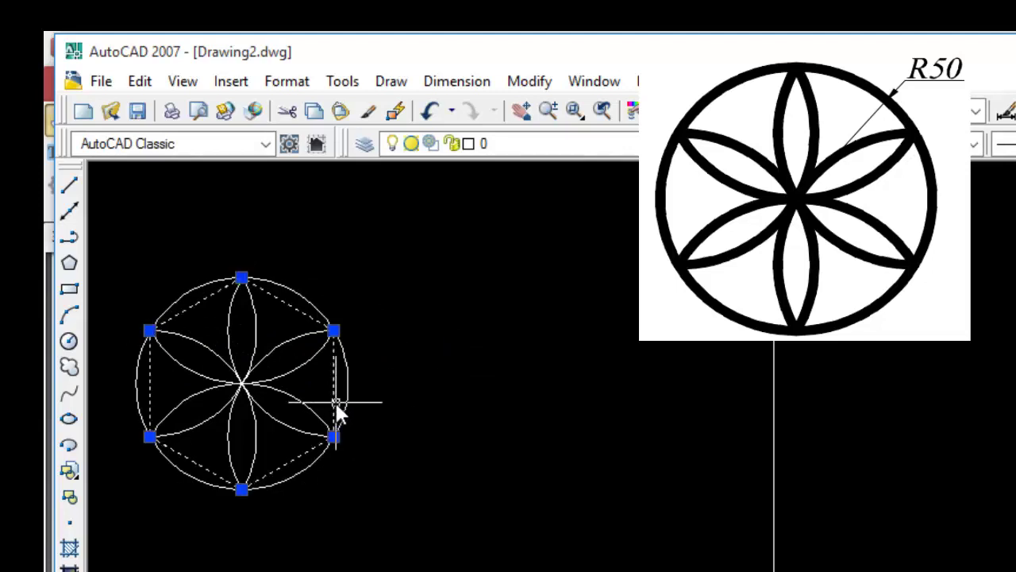
key("Delete")
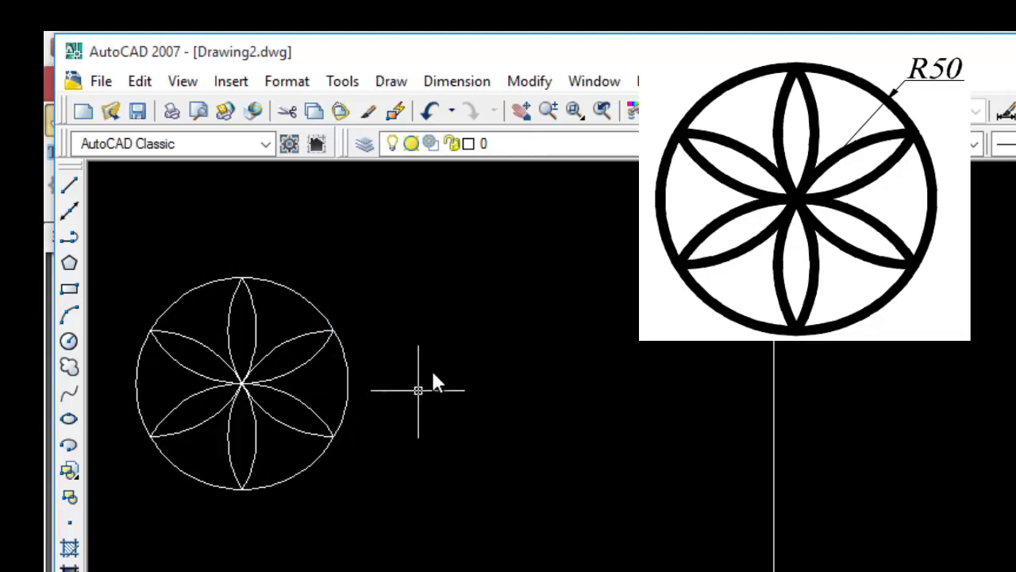
left_click(435, 82)
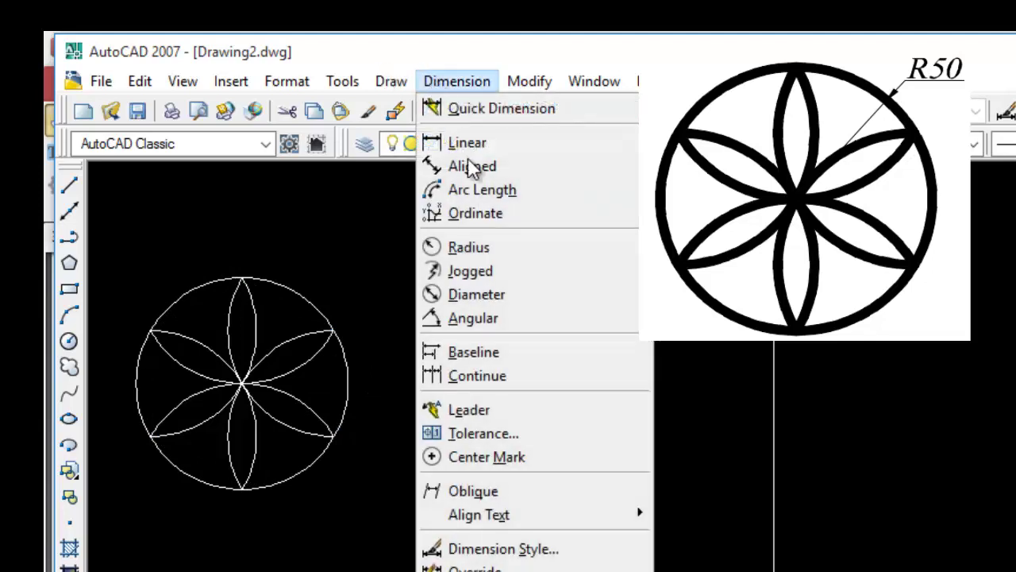
left_click(492, 249)
left_click(294, 293)
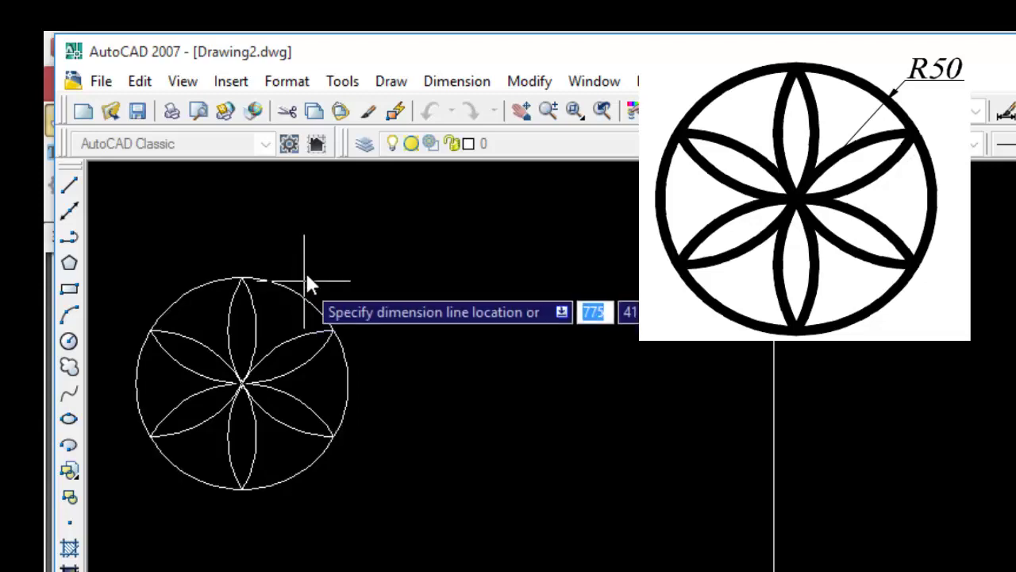
left_click(304, 233)
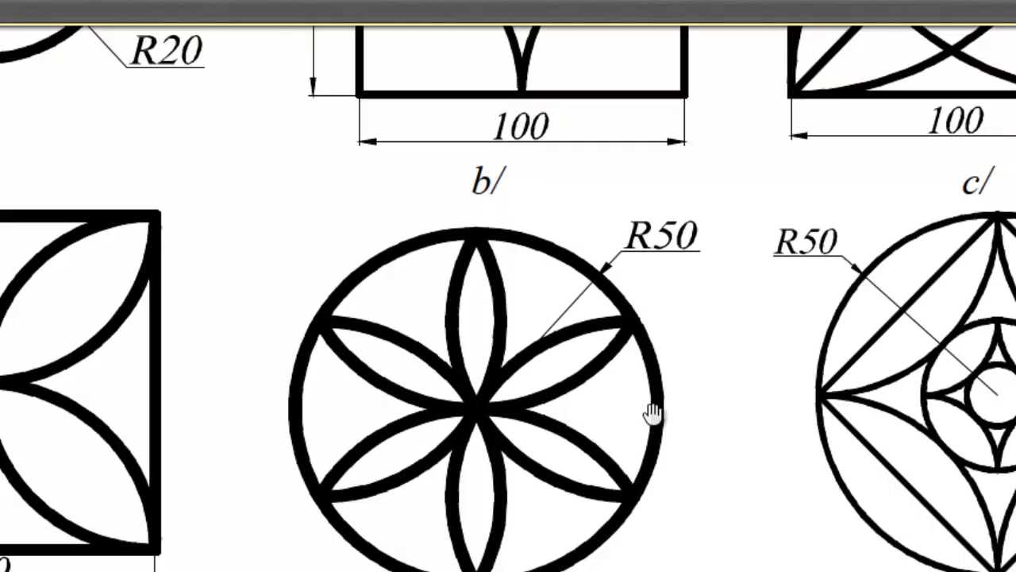
Pan and scroll the exercise sheet to show reference figure f/.
left_click_drag(652, 413, 362, 317)
scroll(51, 281, "down", 2)
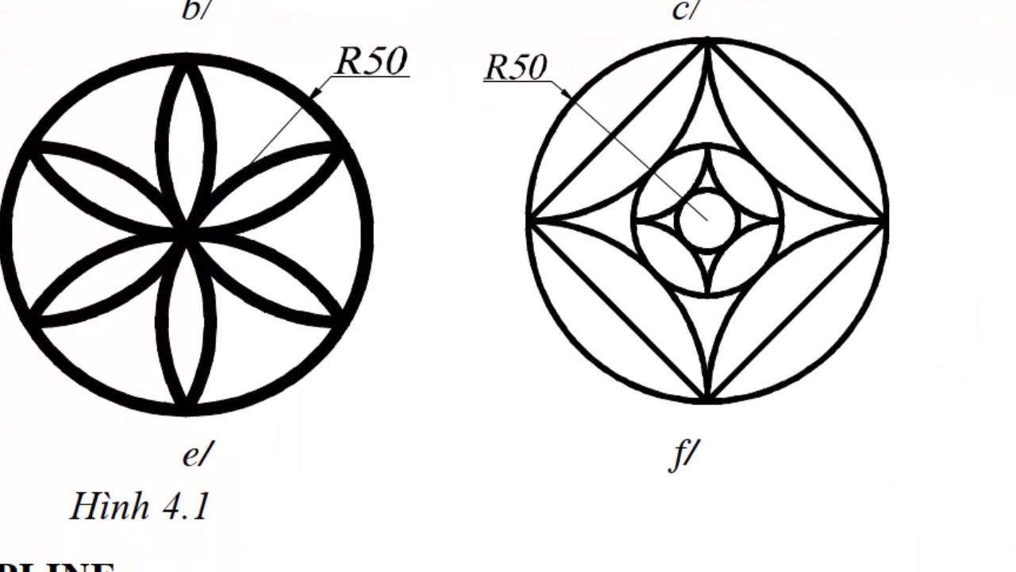
scroll(51, 281, "down", 2)
scroll(802, 127, "up", 1)
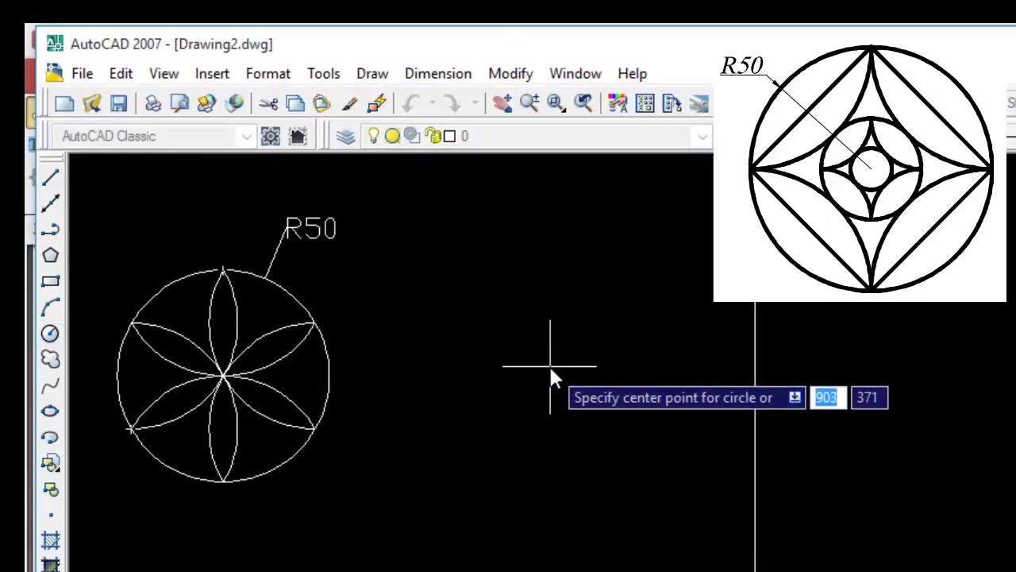
Draw a radius-50 circle and inscribe a 4-sided polygon with a corner at its top quadrant.
left_click(550, 366)
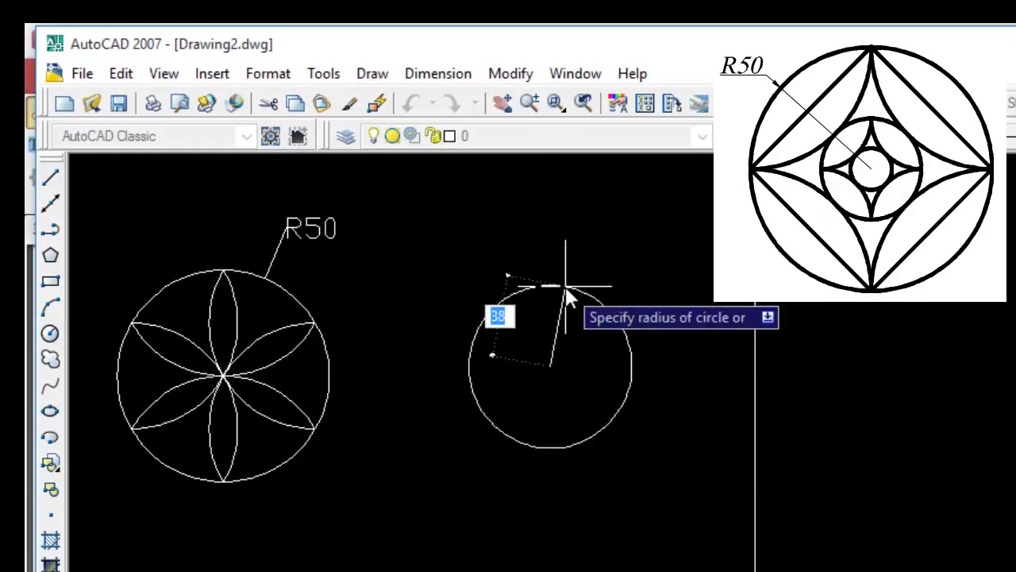
key("Return")
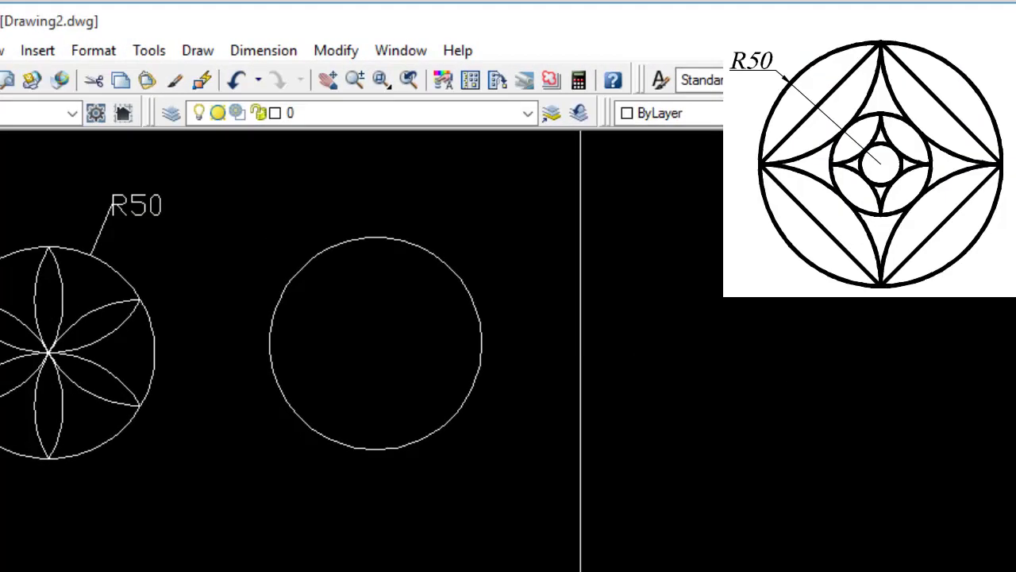
type("pol")
key("Return")
type("4")
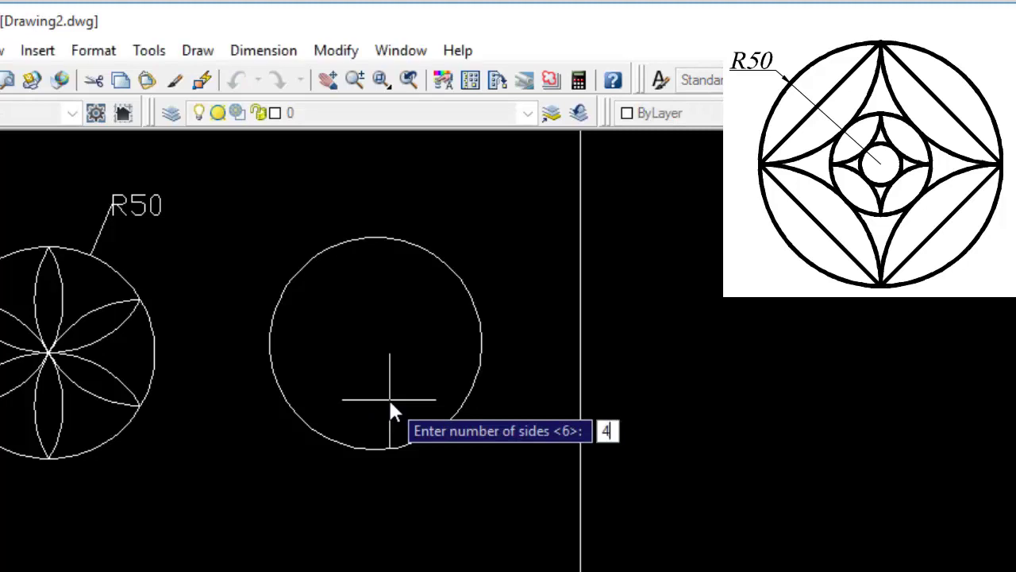
key("Return")
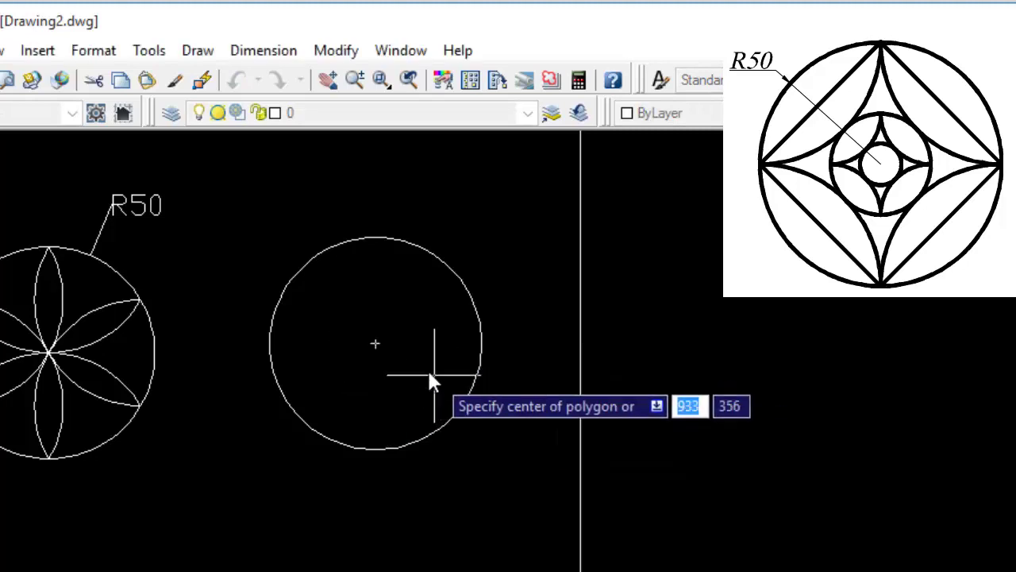
left_click(376, 343)
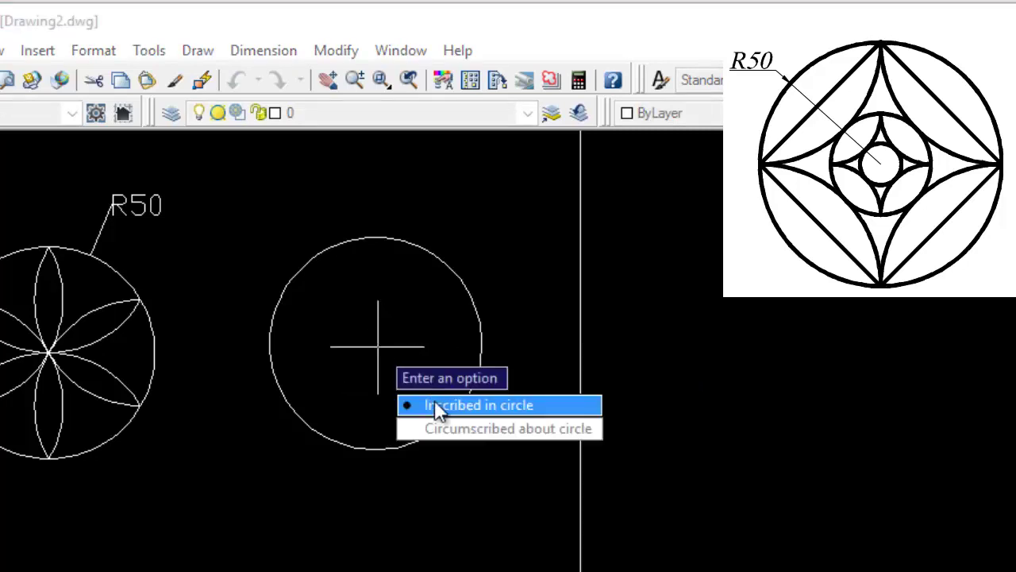
left_click(428, 405)
left_click(375, 236)
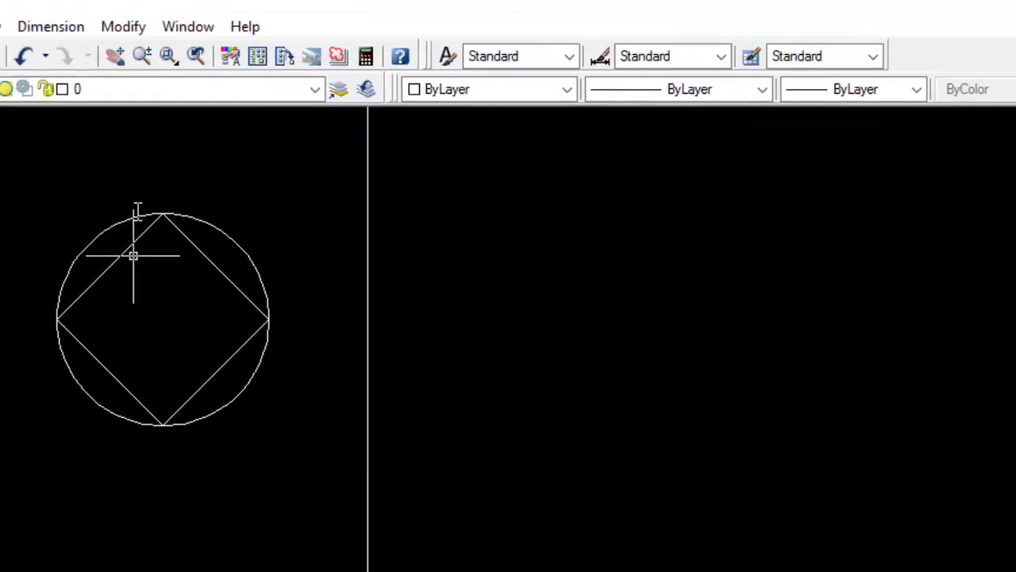
Draw inward-curving arcs from the top to right and right to bottom quadrants.
left_click(115, 50)
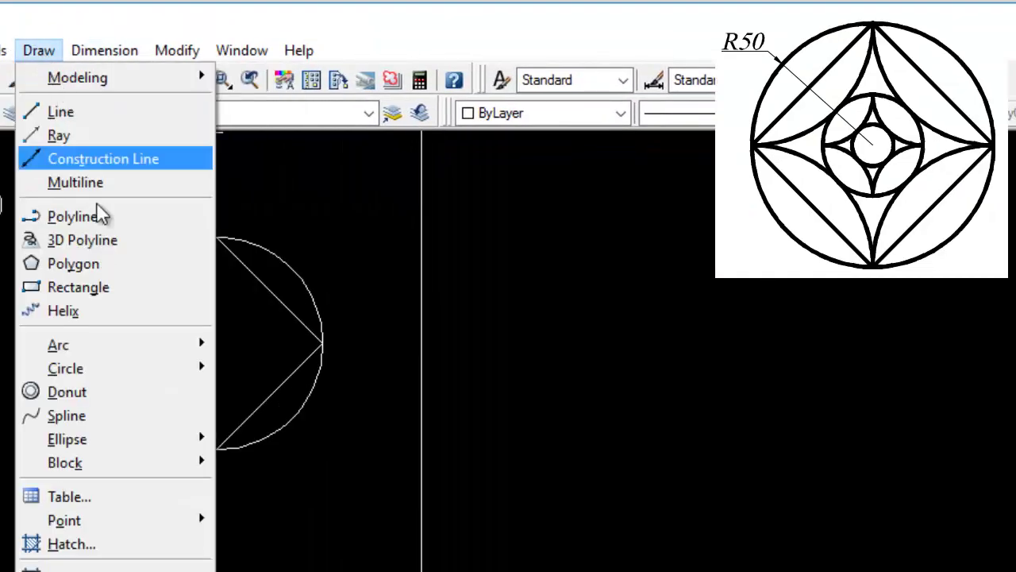
mouse_move(58, 345)
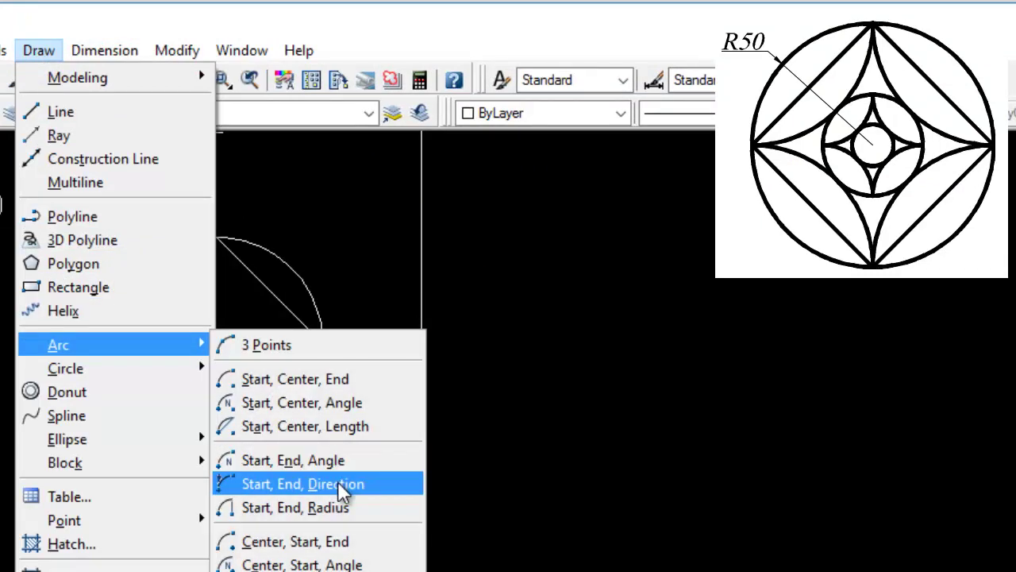
left_click(342, 490)
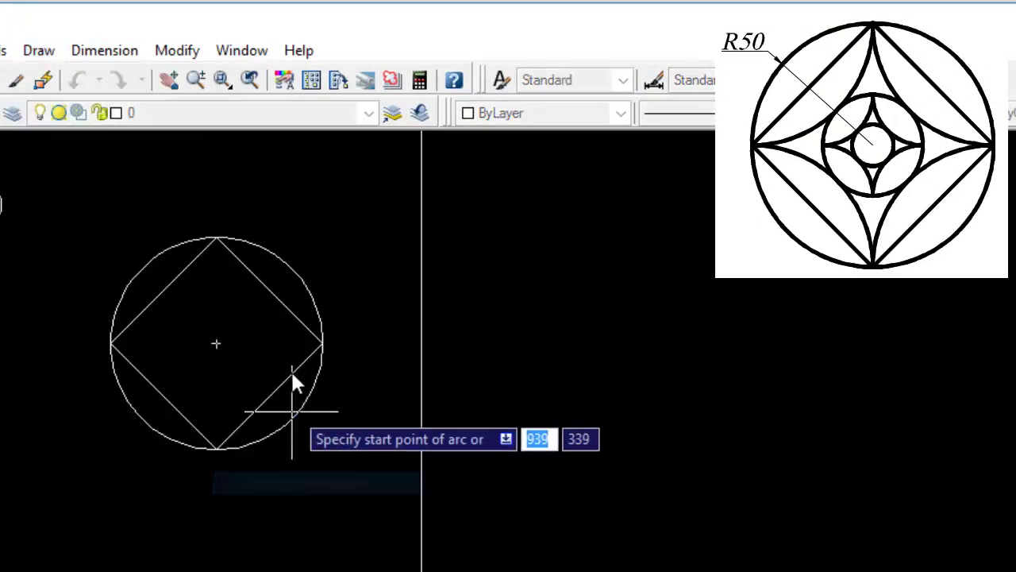
left_click(216, 236)
left_click(316, 339)
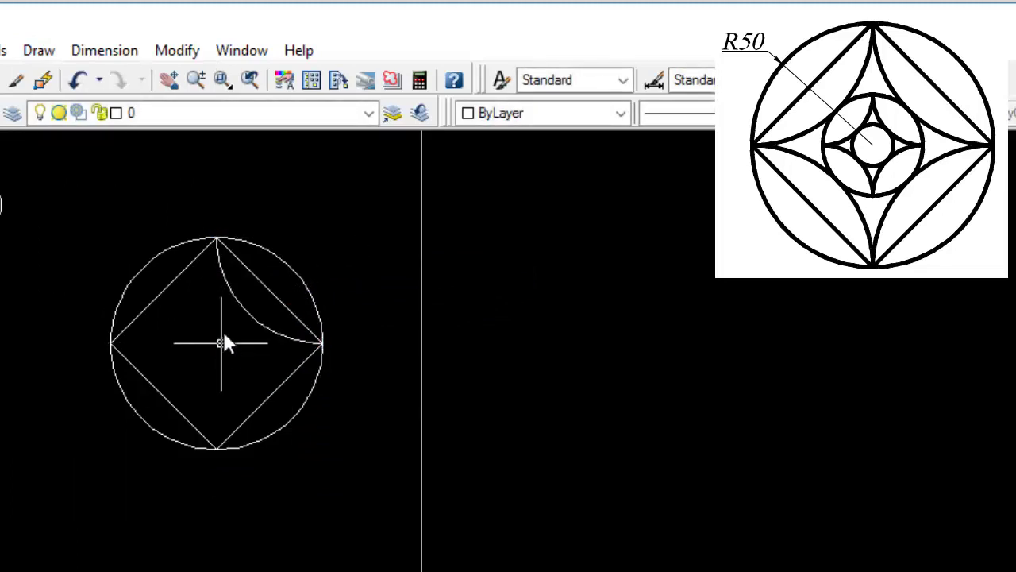
left_click(218, 245)
left_click(137, 57)
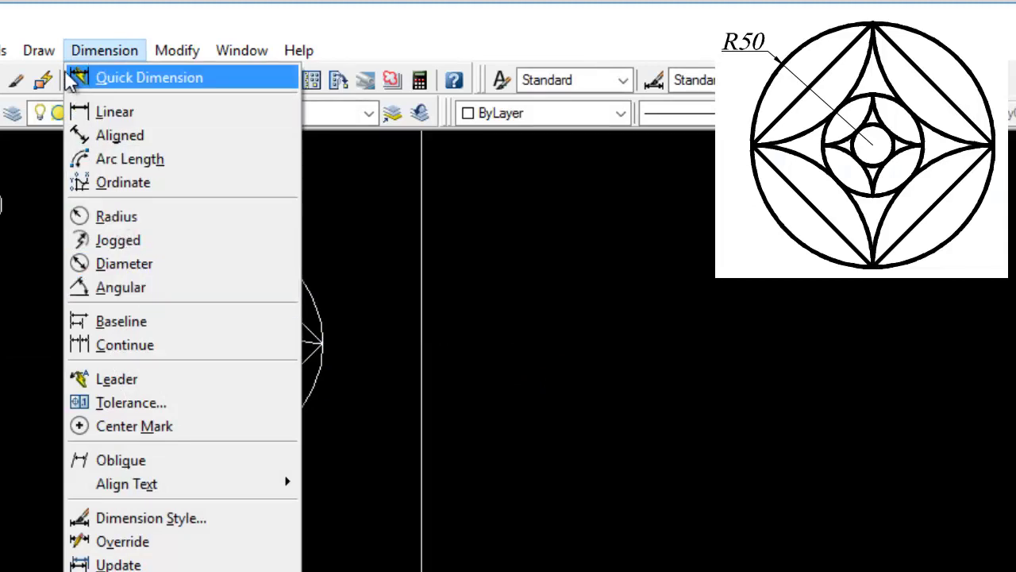
mouse_move(58, 345)
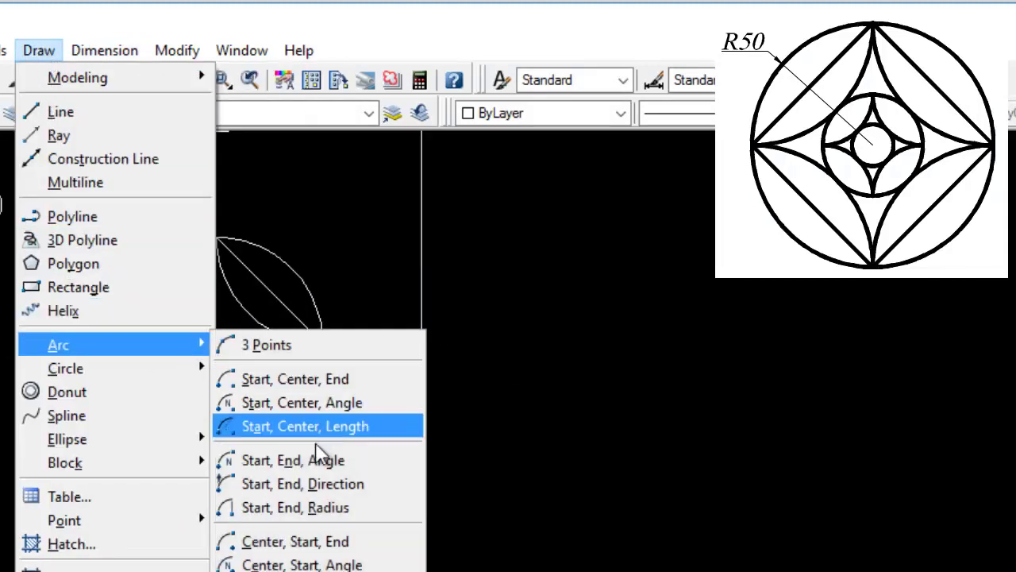
left_click(317, 484)
left_click(320, 343)
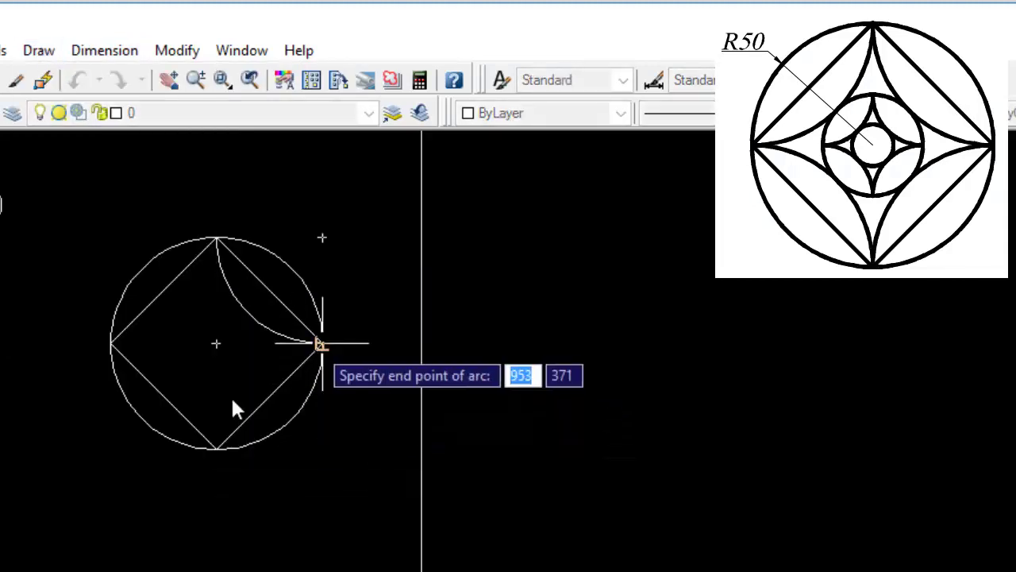
left_click(217, 450)
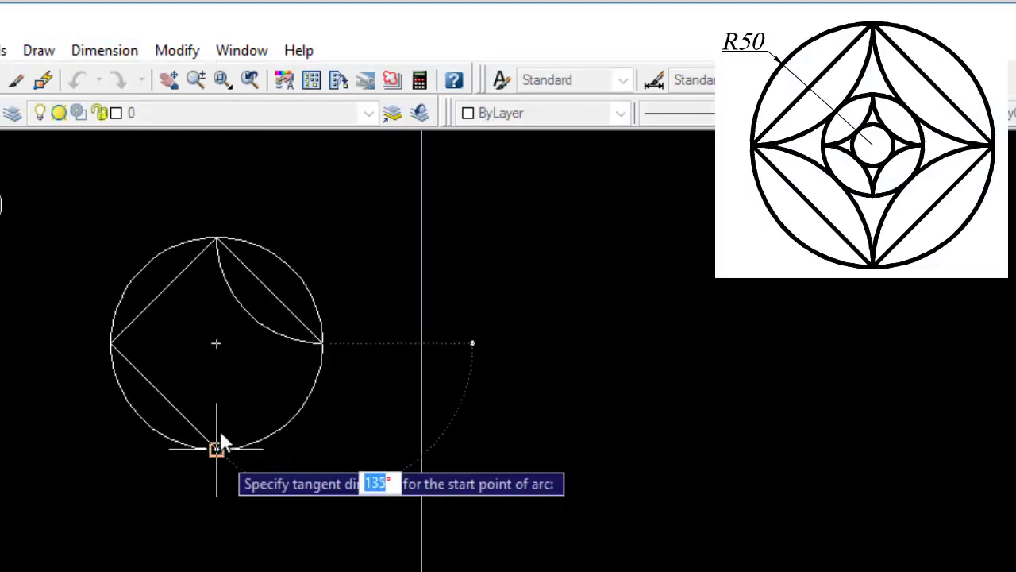
left_click(208, 342)
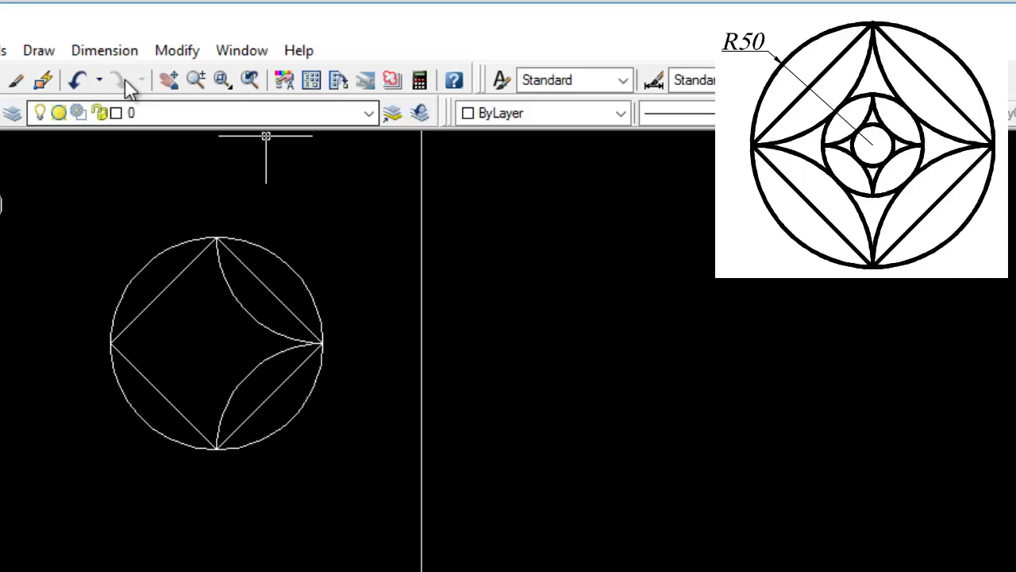
Draw inward-curving arcs from the bottom to left and left to top quadrants.
left_click(39, 50)
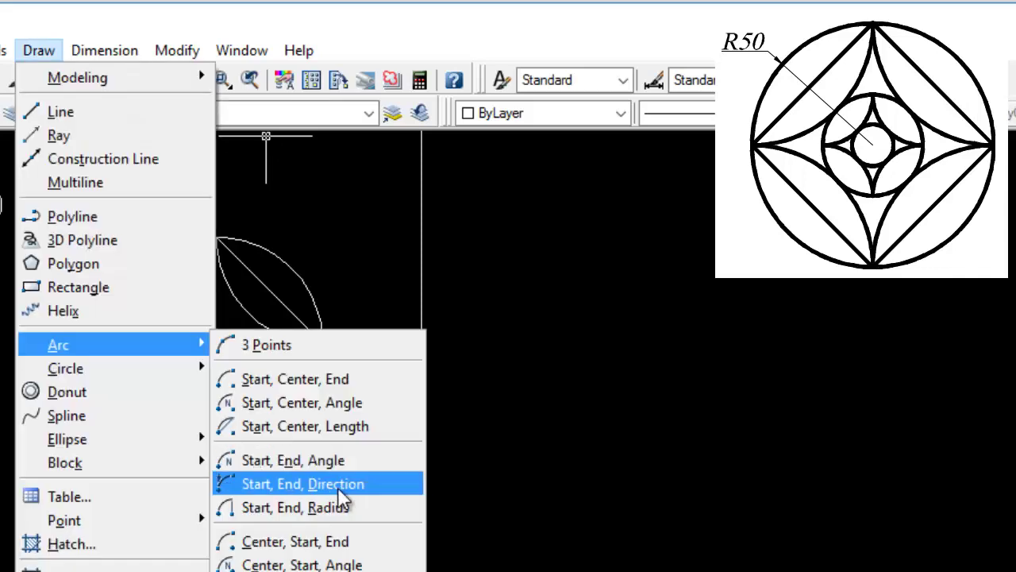
left_click(337, 504)
left_click(217, 448)
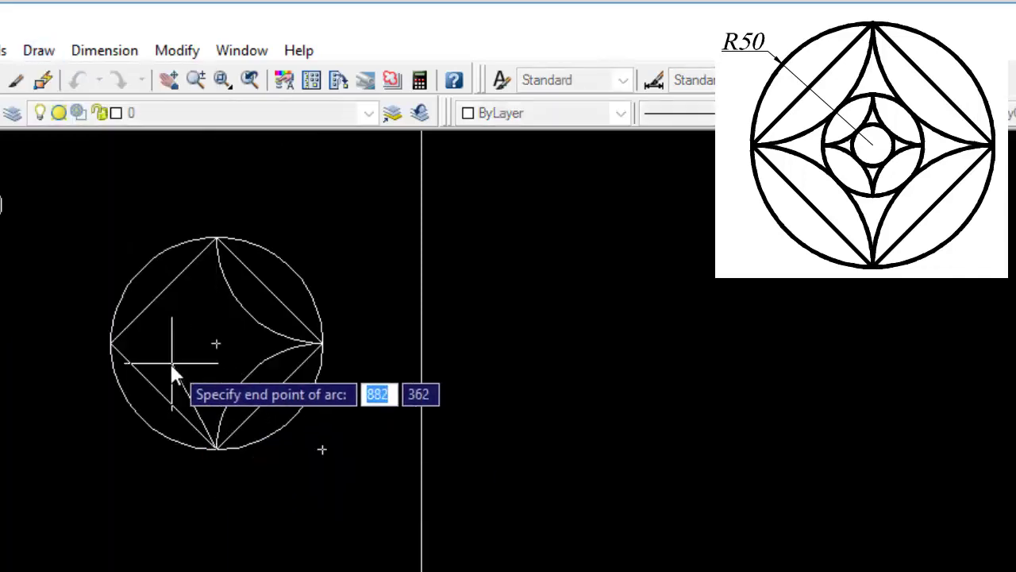
left_click(117, 342)
left_click(217, 338)
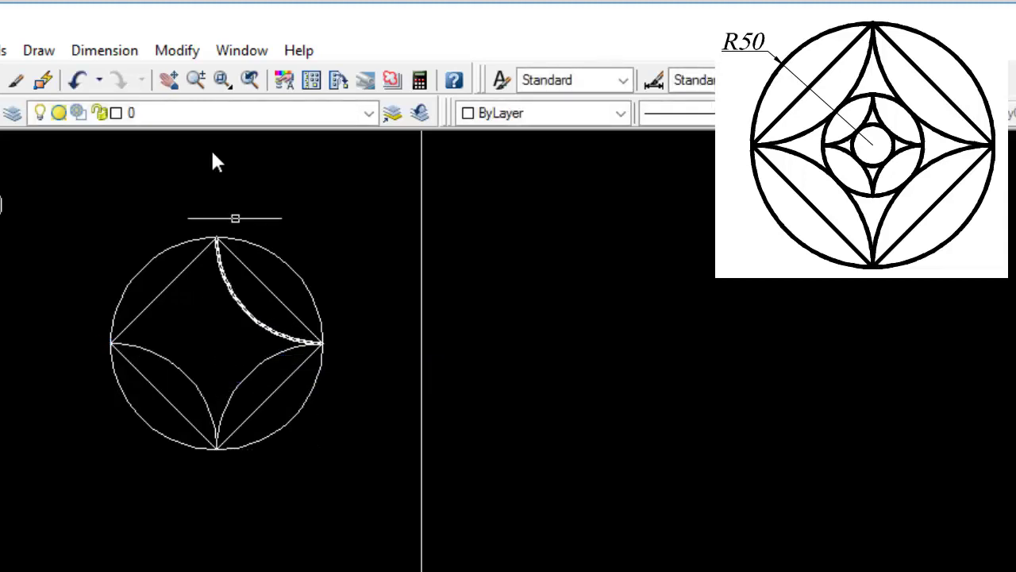
left_click(44, 50)
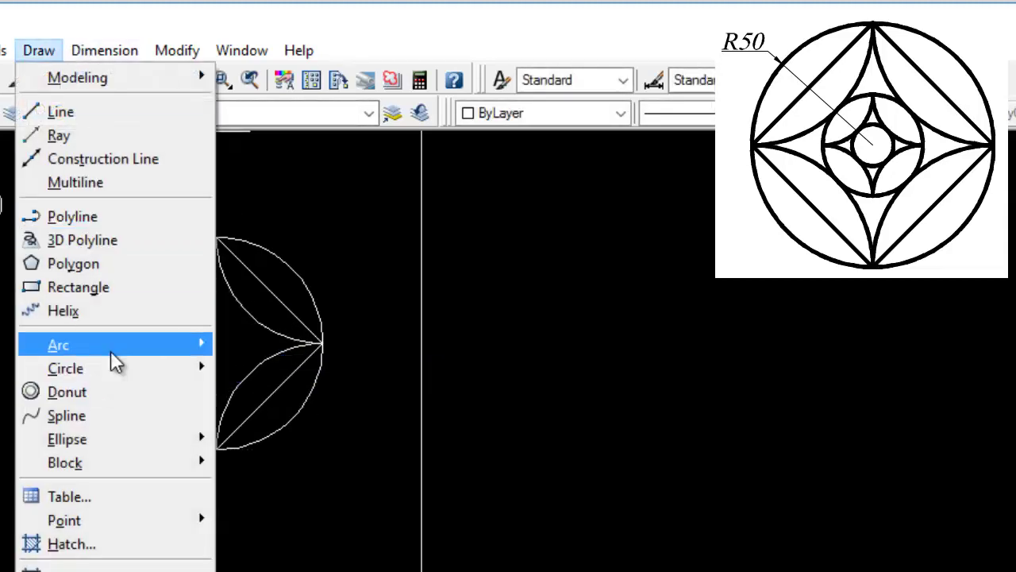
mouse_move(59, 345)
left_click(327, 486)
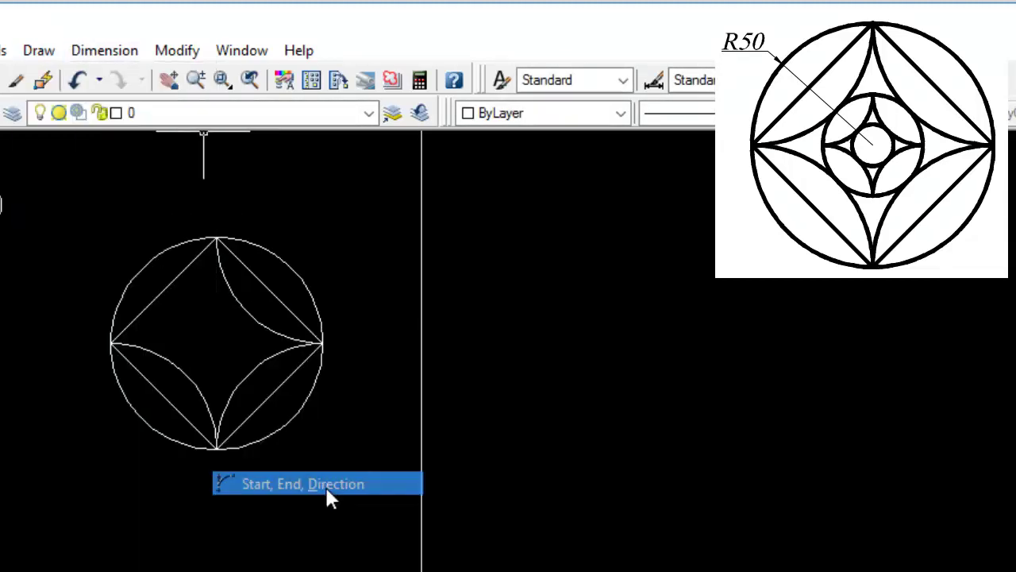
left_click(119, 343)
left_click(216, 238)
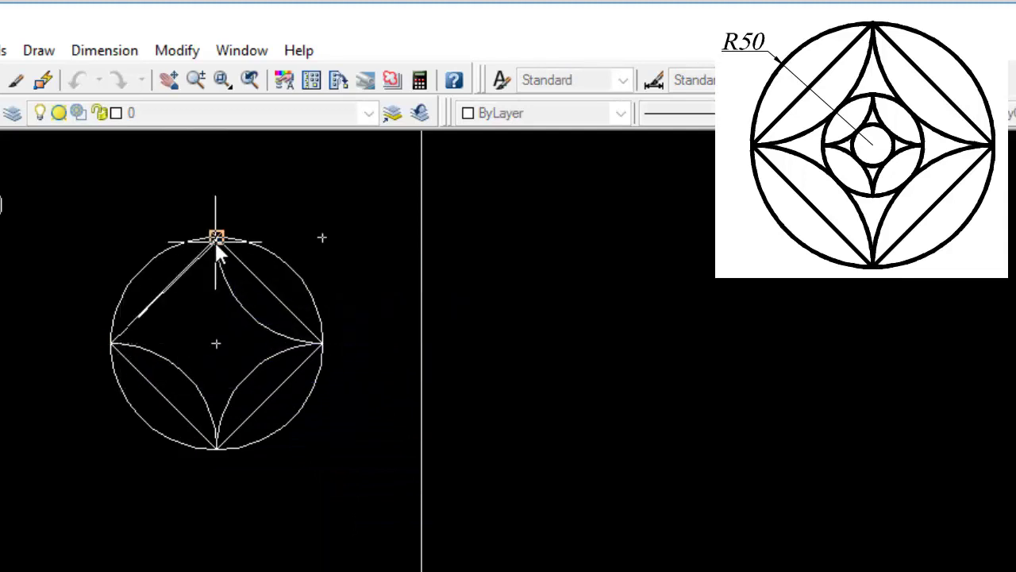
left_click(227, 344)
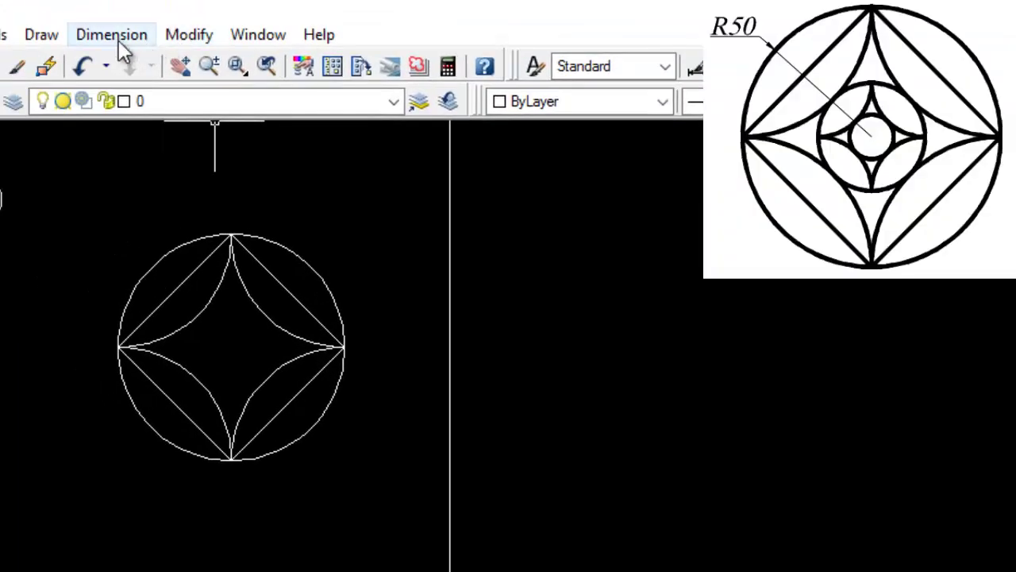
Draw a Tan, Tan, Tan circle touching three of the star's concave arcs.
left_click(43, 34)
mouse_move(70, 373)
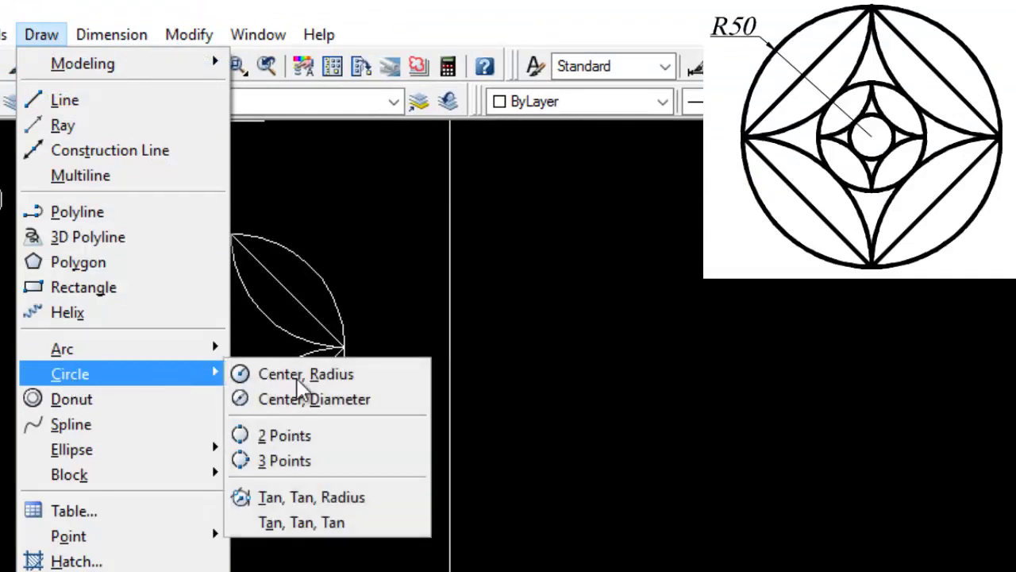
left_click(353, 524)
left_click(268, 378)
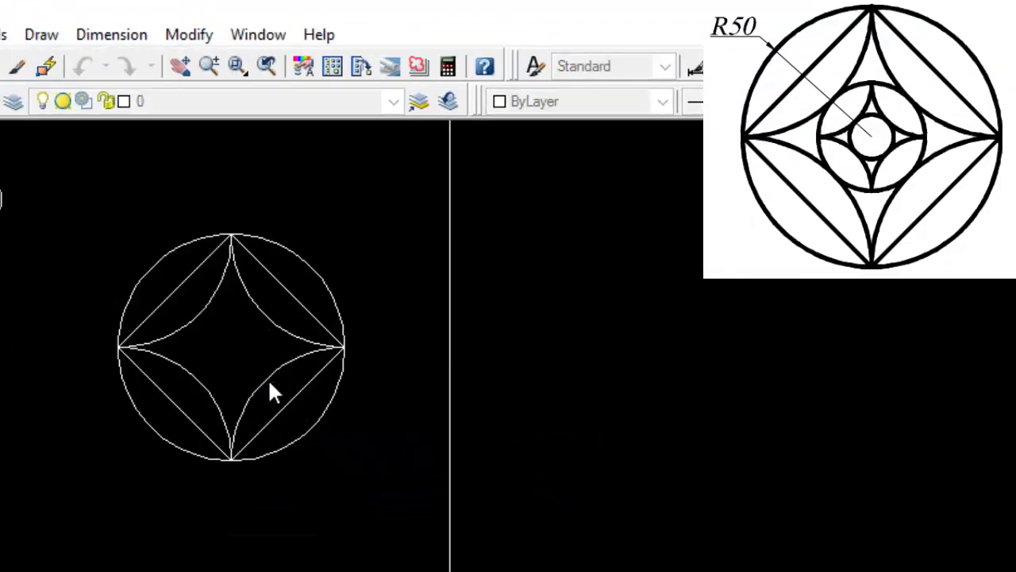
left_click(271, 332)
left_click(209, 317)
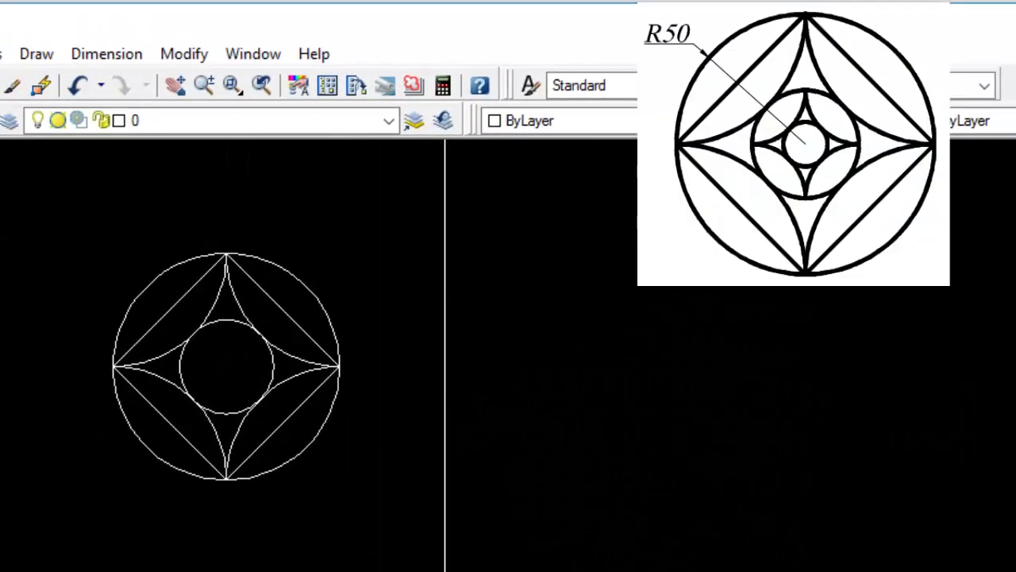
type("pol")
key("Return")
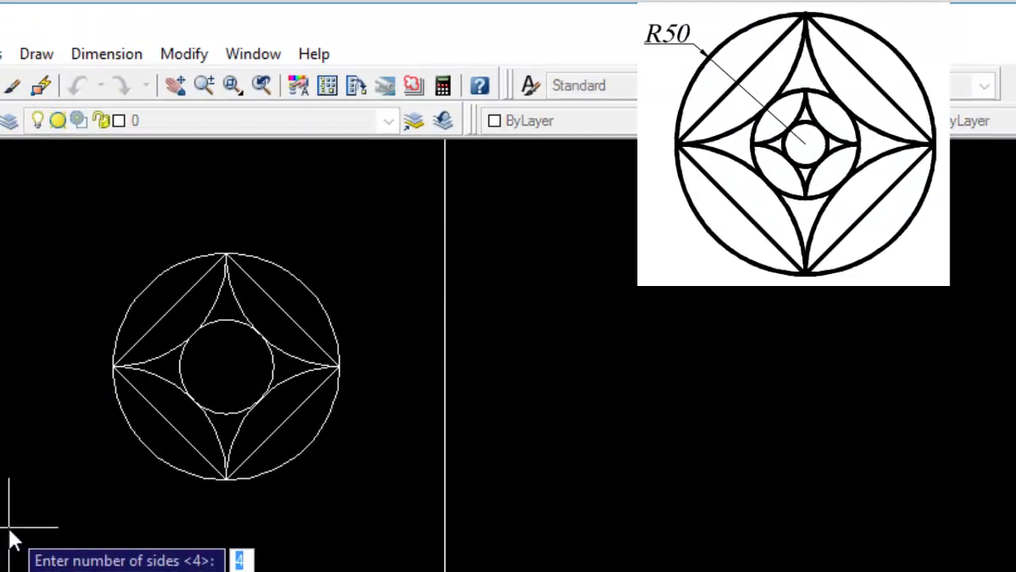
key("Return")
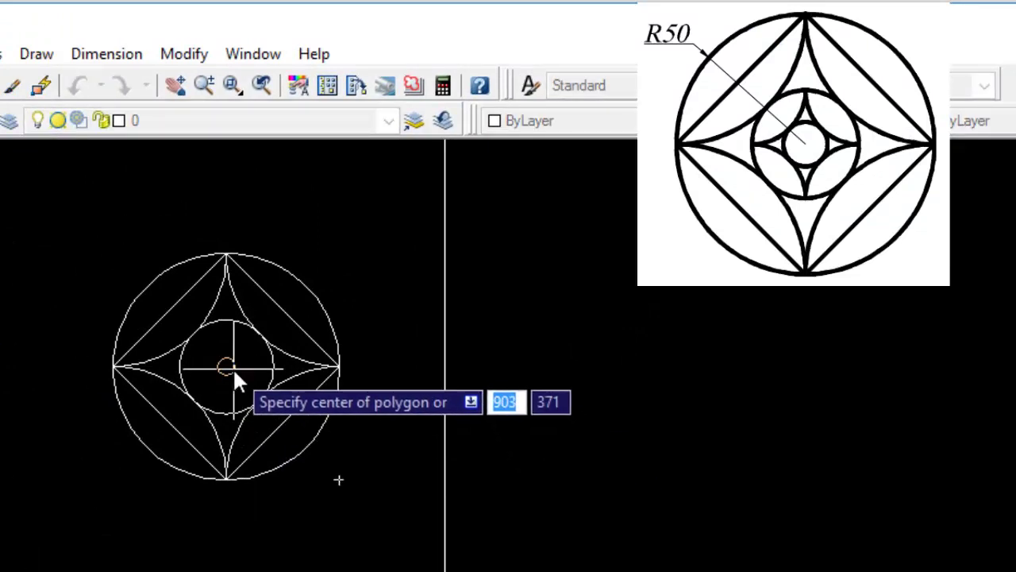
left_click(234, 373)
left_click(270, 424)
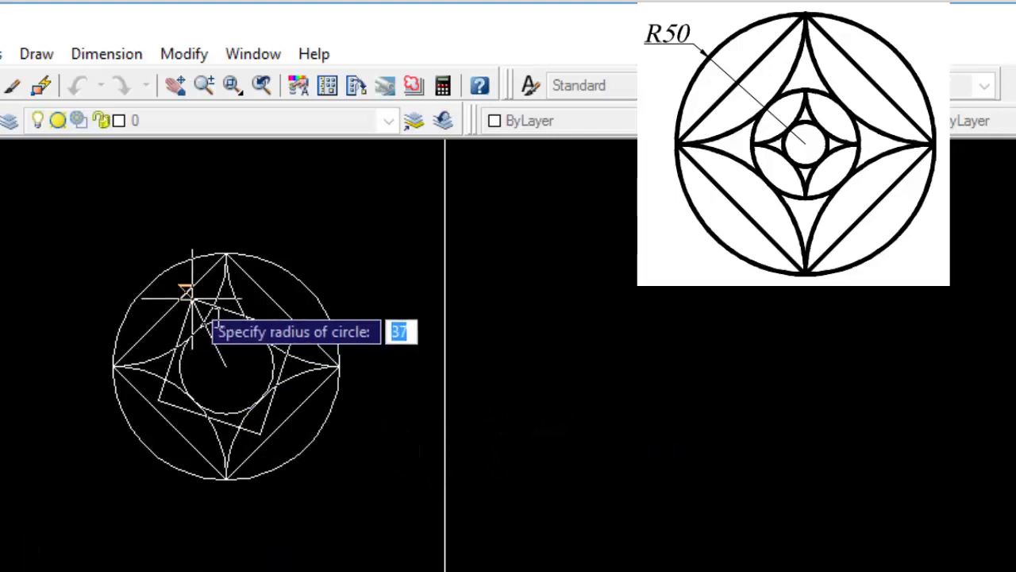
left_click(228, 320)
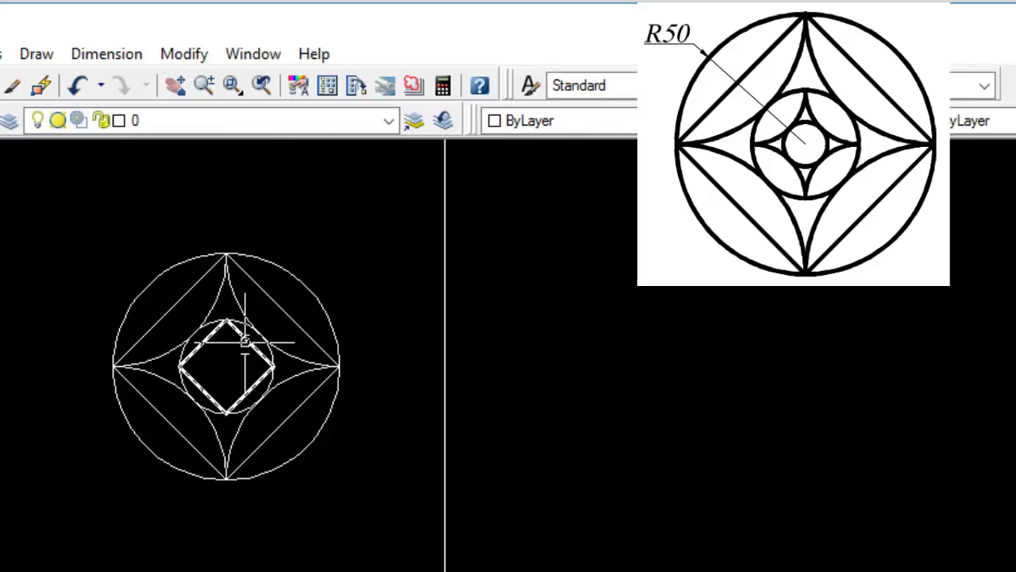
left_click(246, 335)
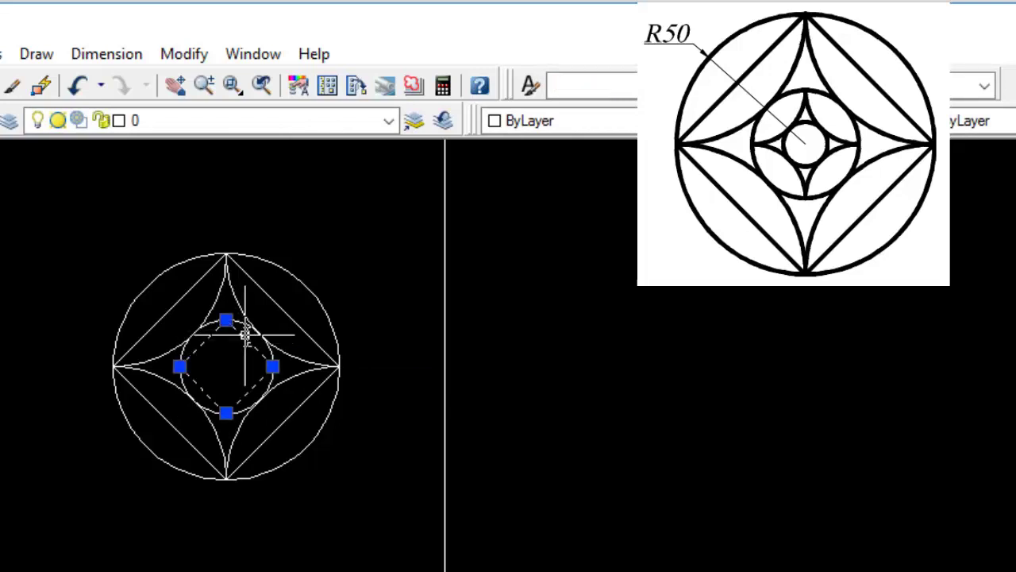
key("Escape")
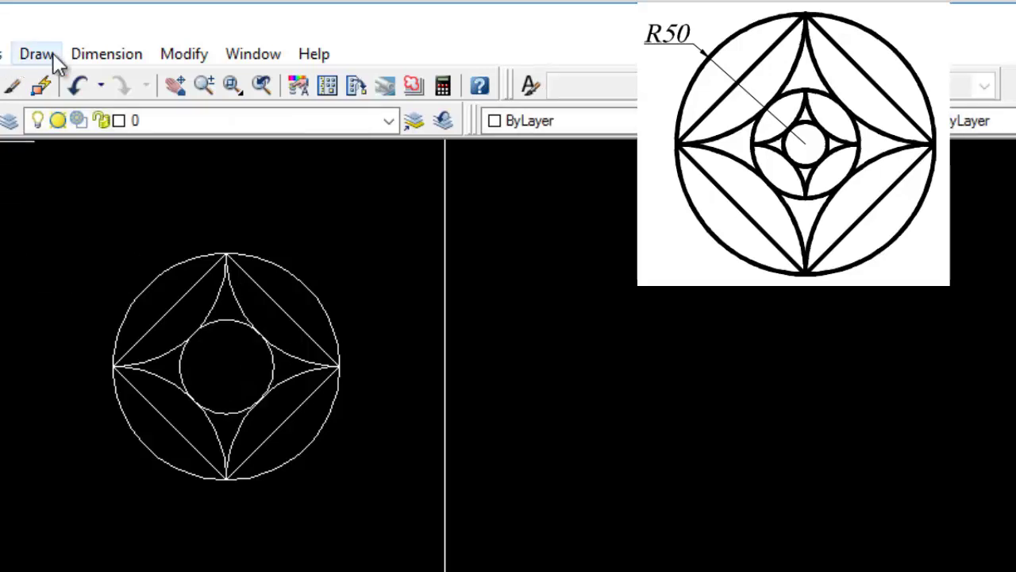
Draw the first two concave start-end-direction arcs between the inner circle's quadrant points.
left_click(50, 56)
mouse_move(119, 367)
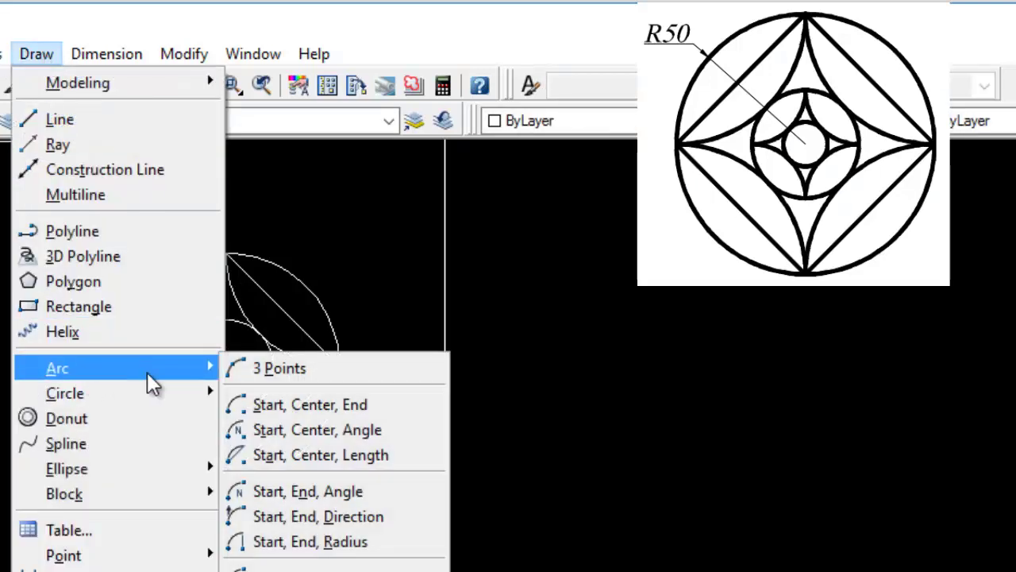
left_click(373, 516)
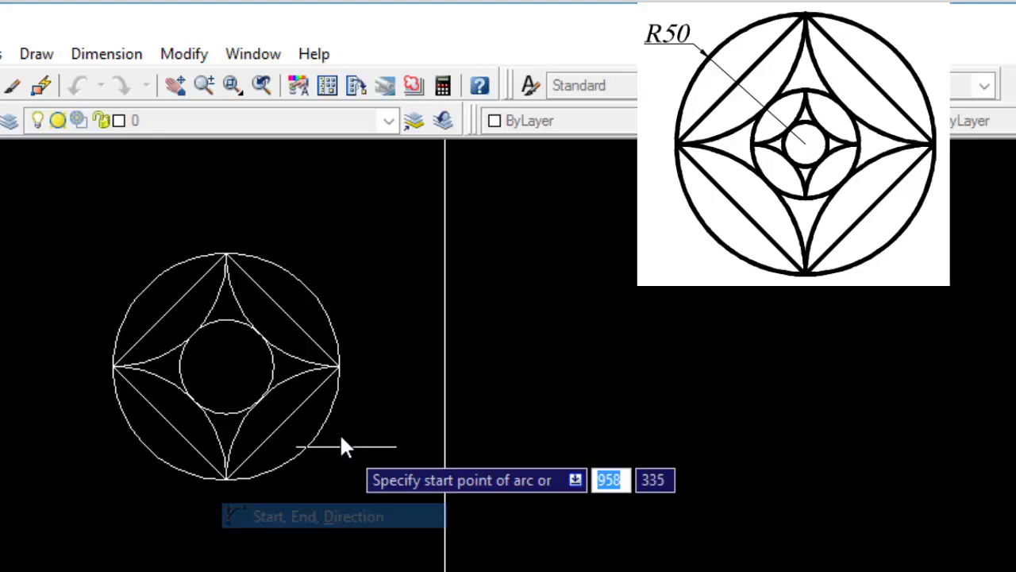
left_click(228, 319)
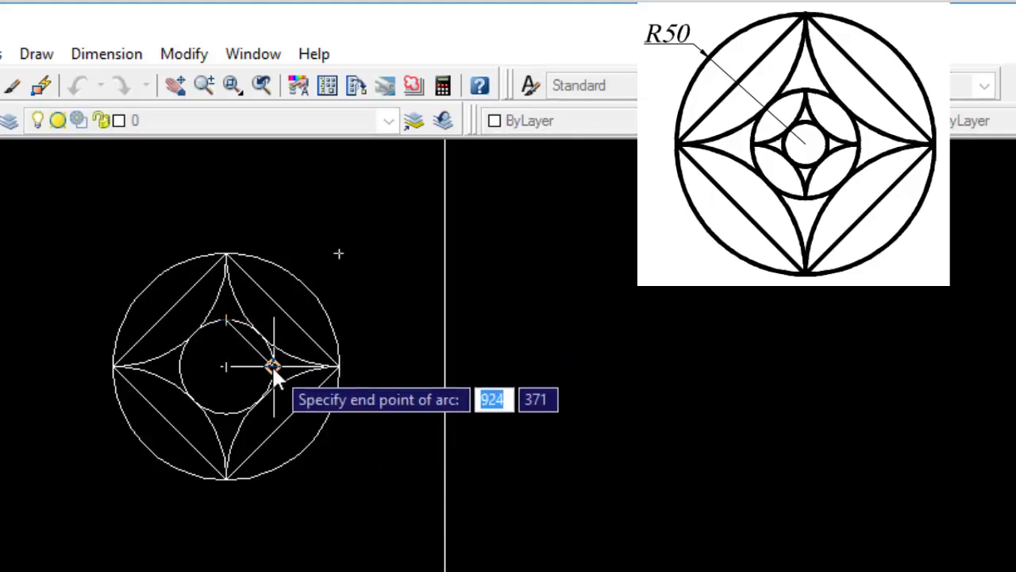
left_click(272, 366)
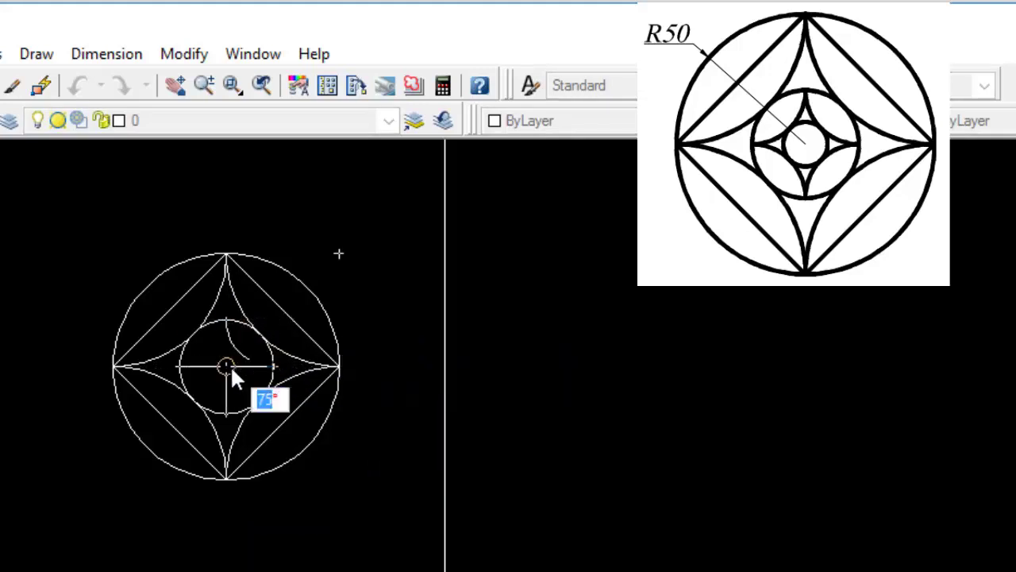
left_click(228, 366)
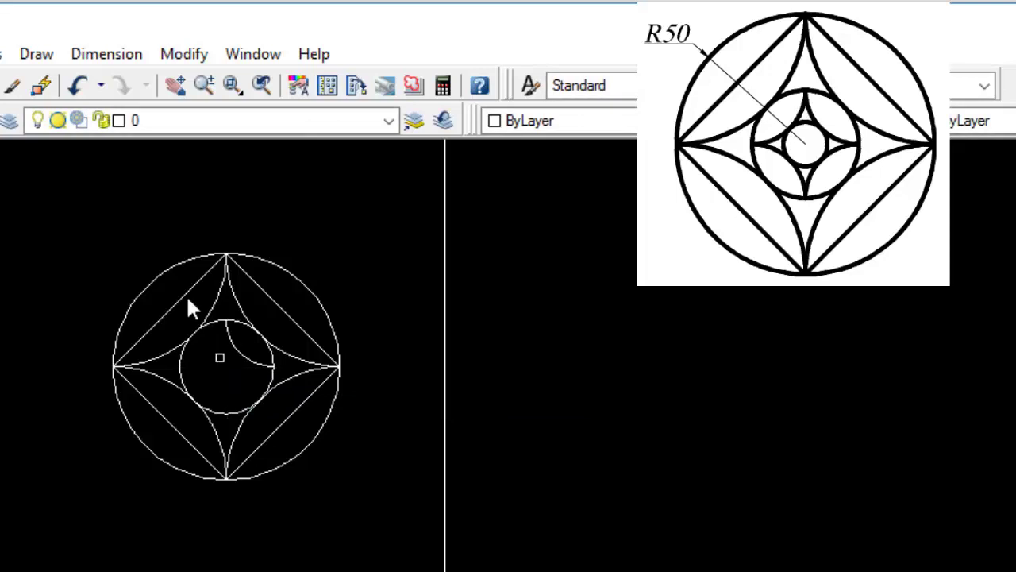
left_click(48, 54)
mouse_move(57, 367)
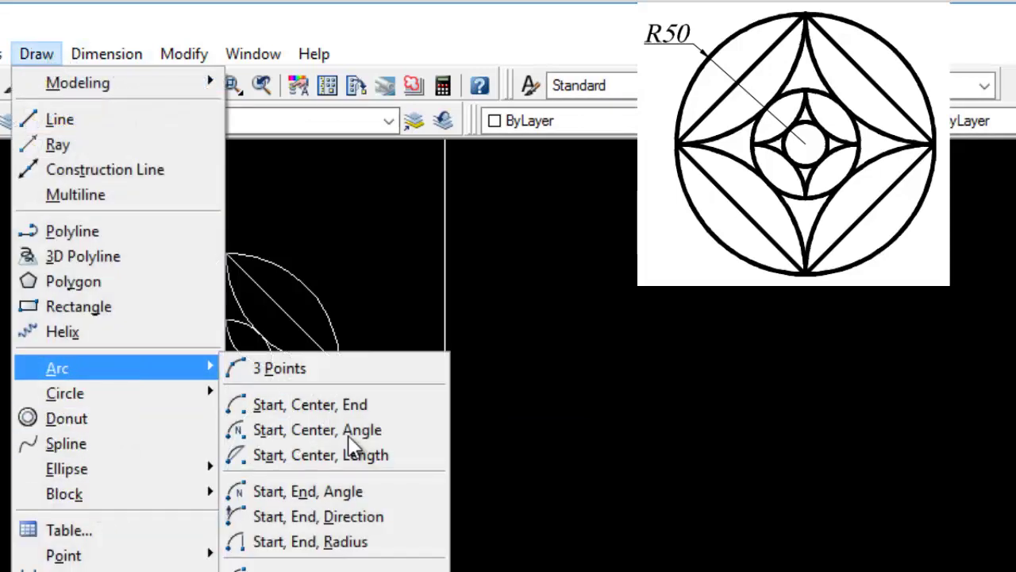
left_click(354, 515)
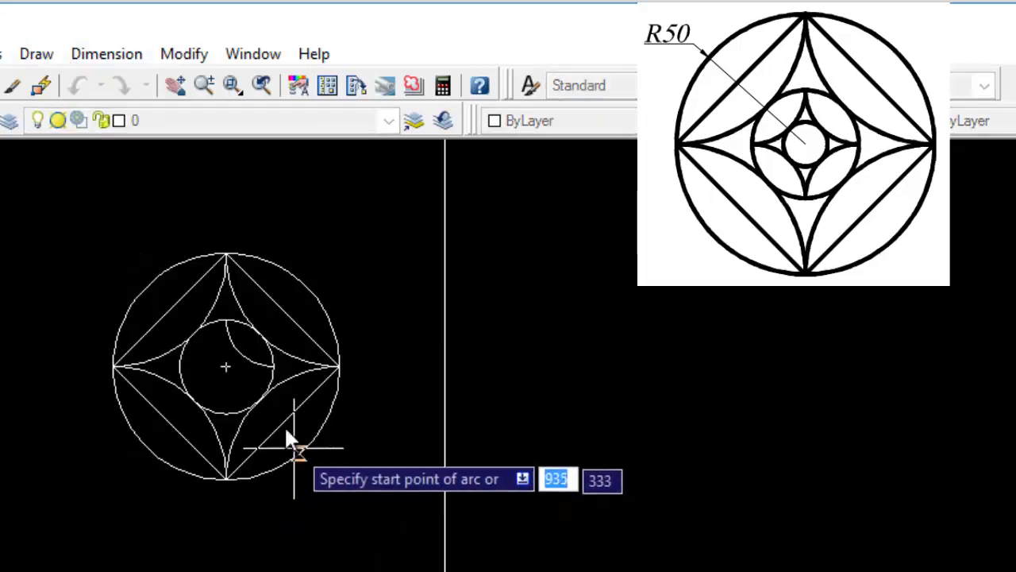
left_click(274, 363)
left_click(227, 411)
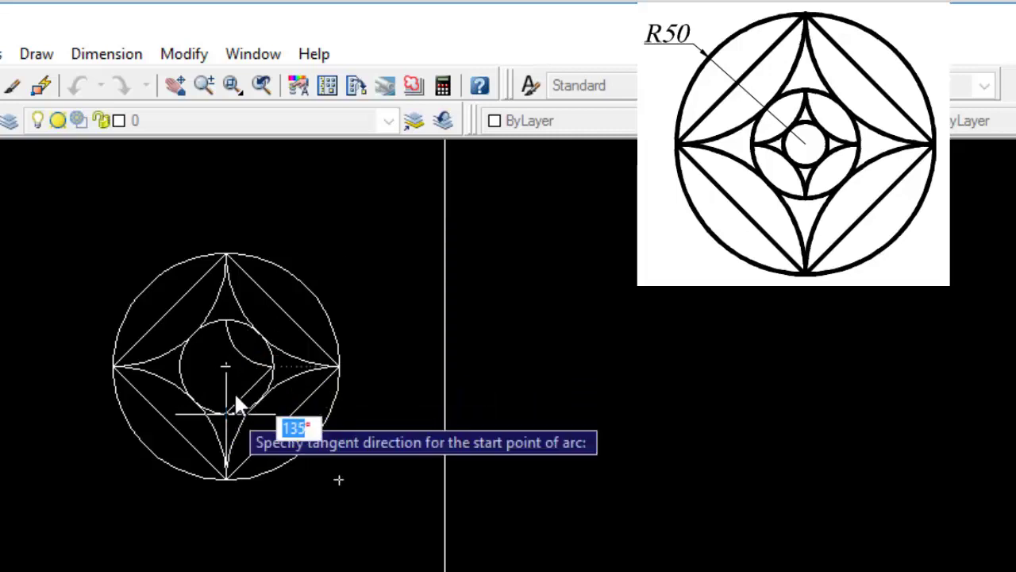
left_click(229, 367)
Draw the last two concave arcs, completing the smaller four-pointed star.
scroll(170, 345, "up", 2)
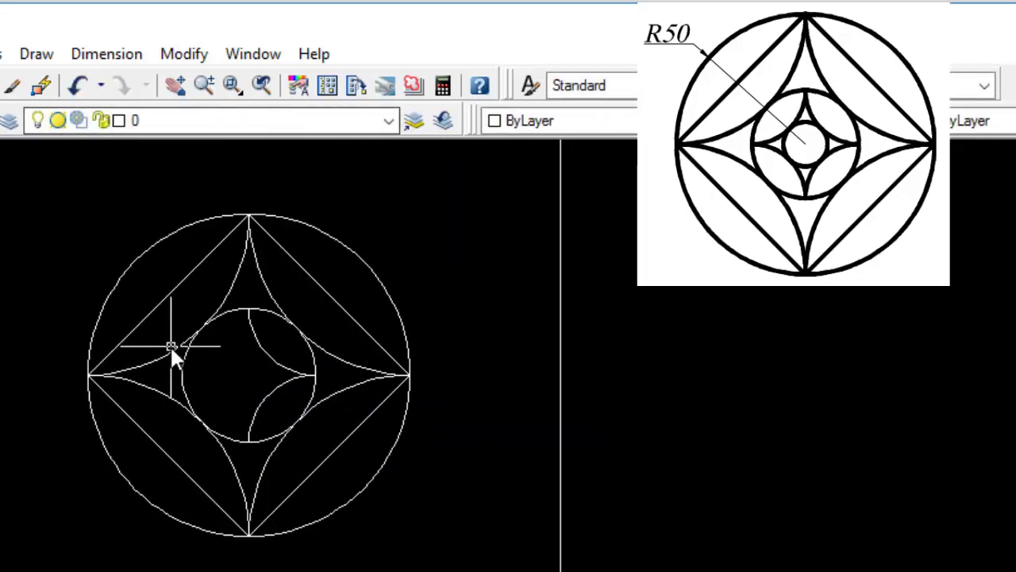
scroll(170, 345, "up", 2)
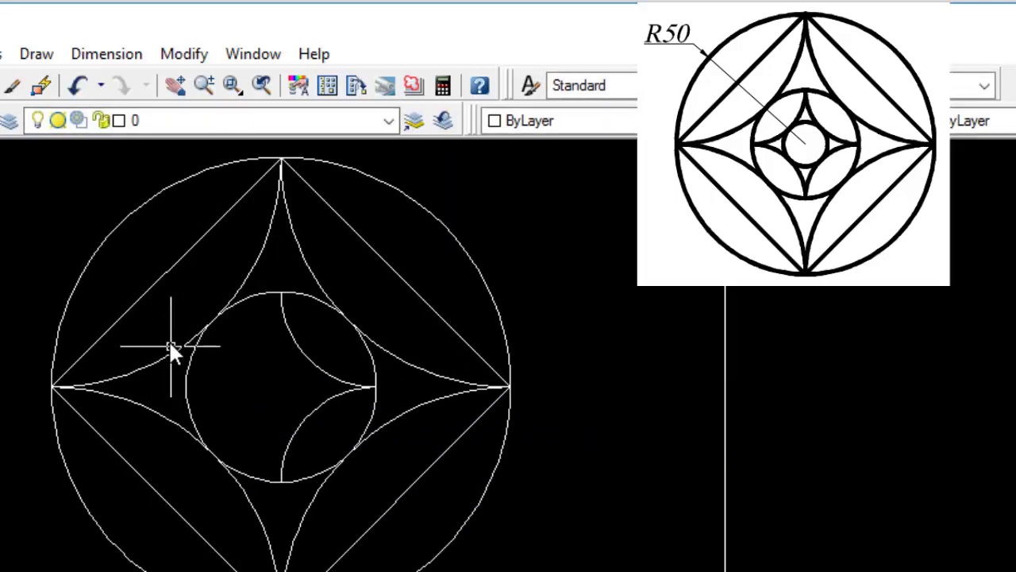
left_click(36, 54)
mouse_move(58, 369)
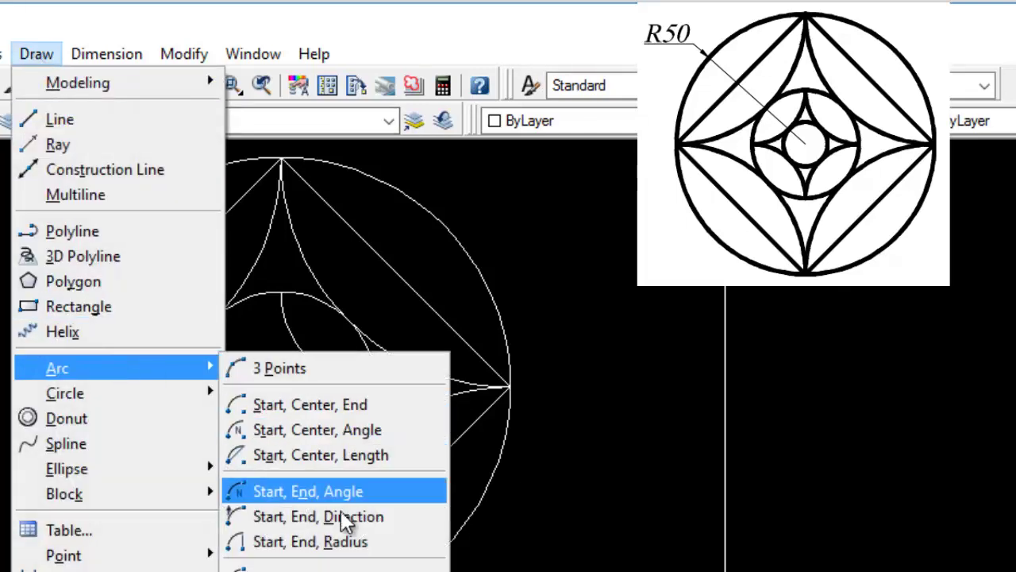
left_click(333, 516)
left_click(286, 481)
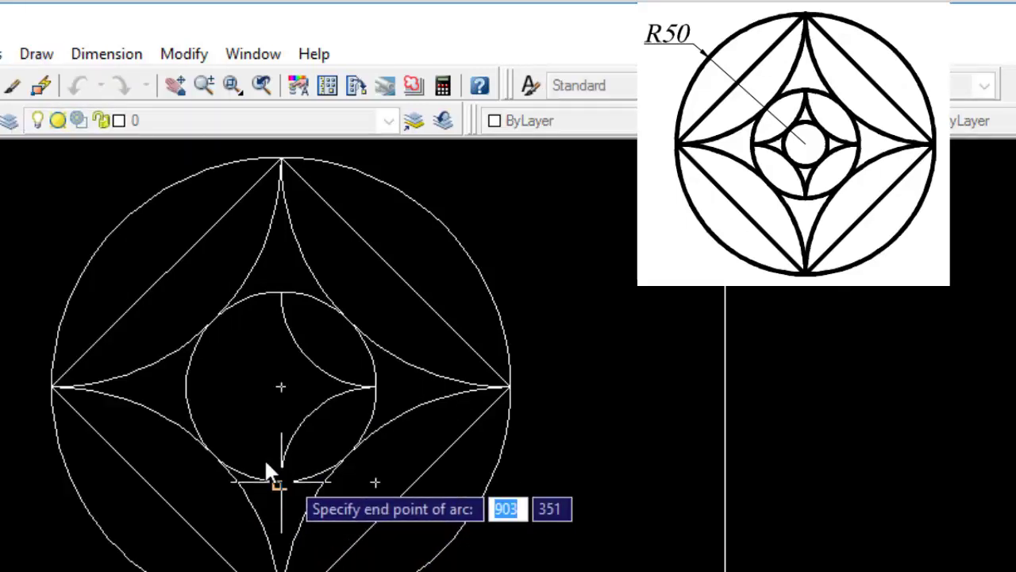
left_click(185, 387)
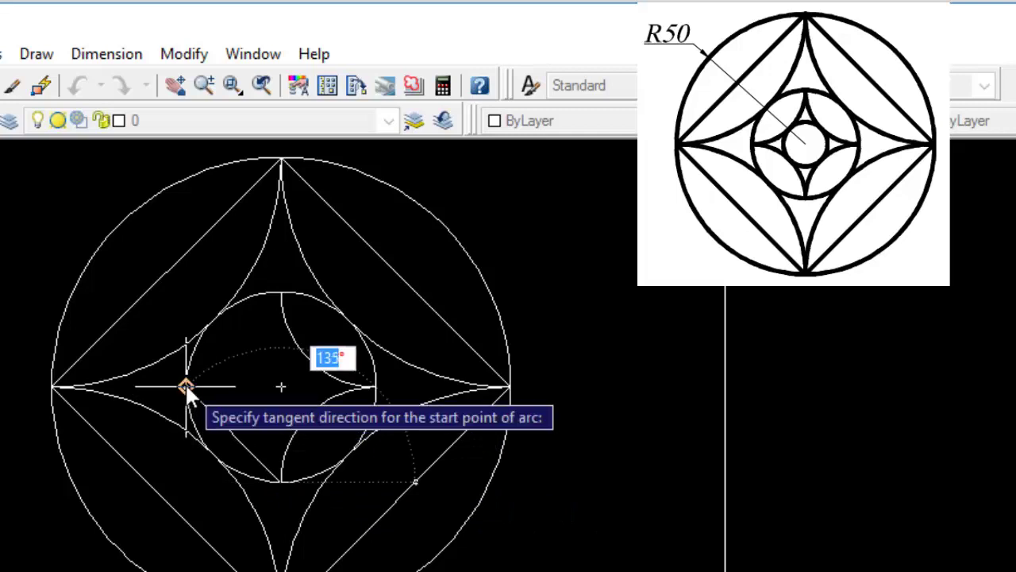
left_click(274, 383)
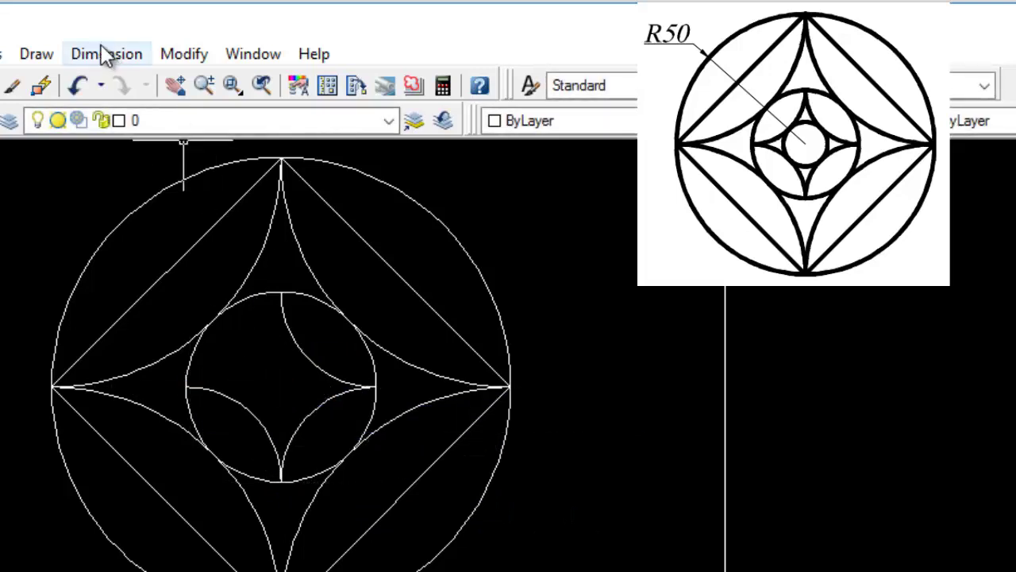
left_click(37, 53)
mouse_move(58, 367)
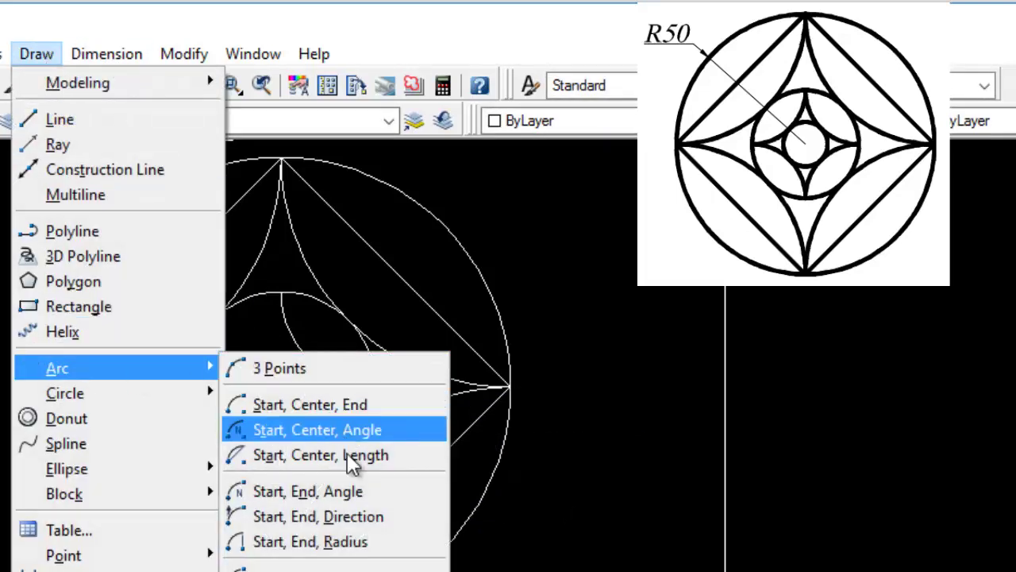
left_click(361, 518)
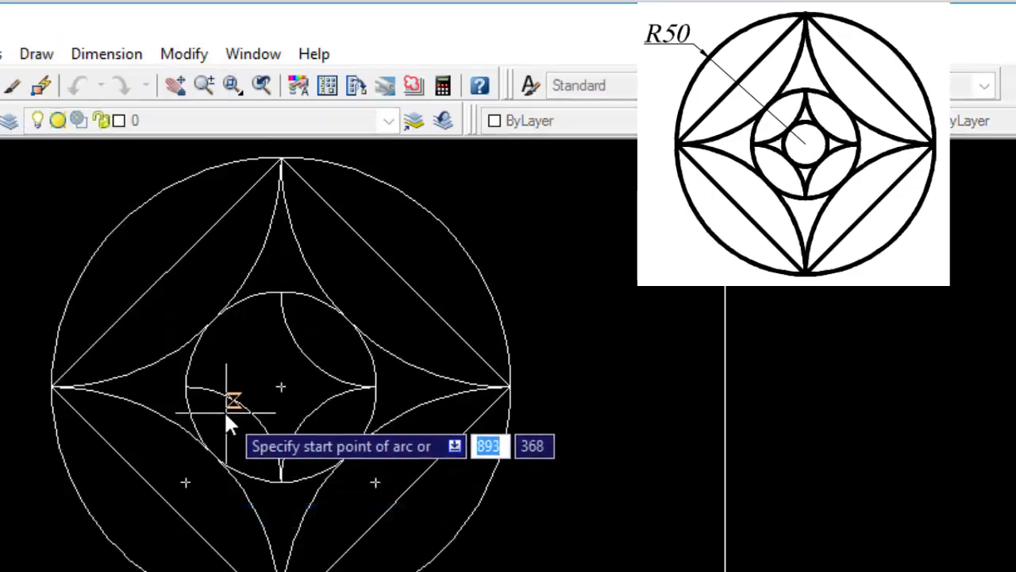
left_click(190, 386)
left_click(280, 292)
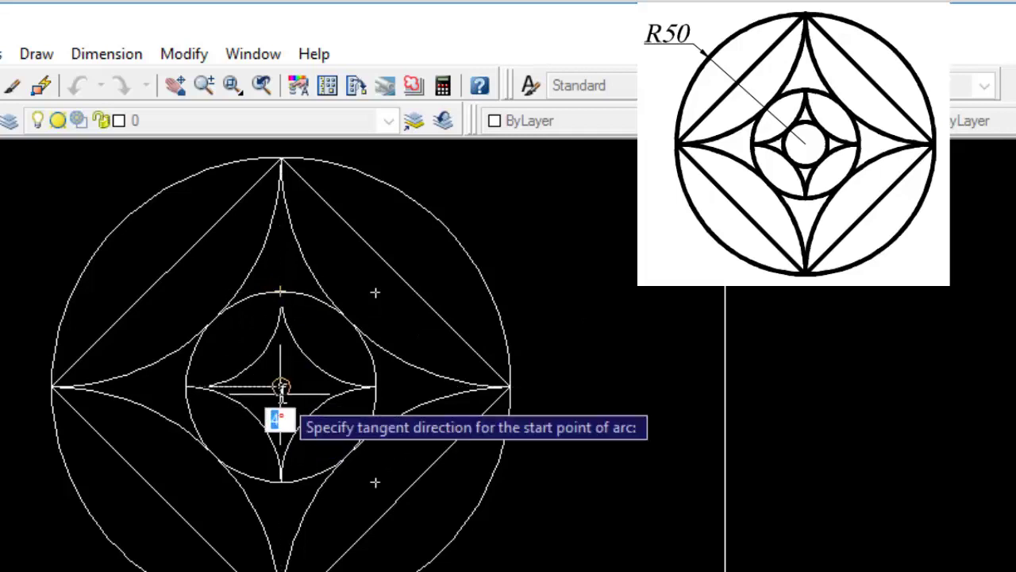
left_click(281, 388)
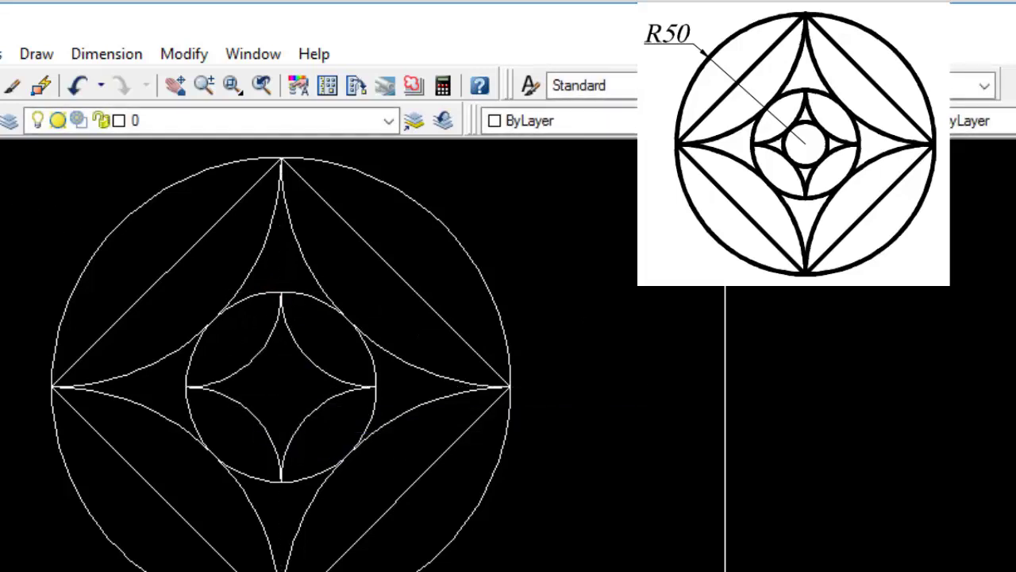
key("c")
key("Return")
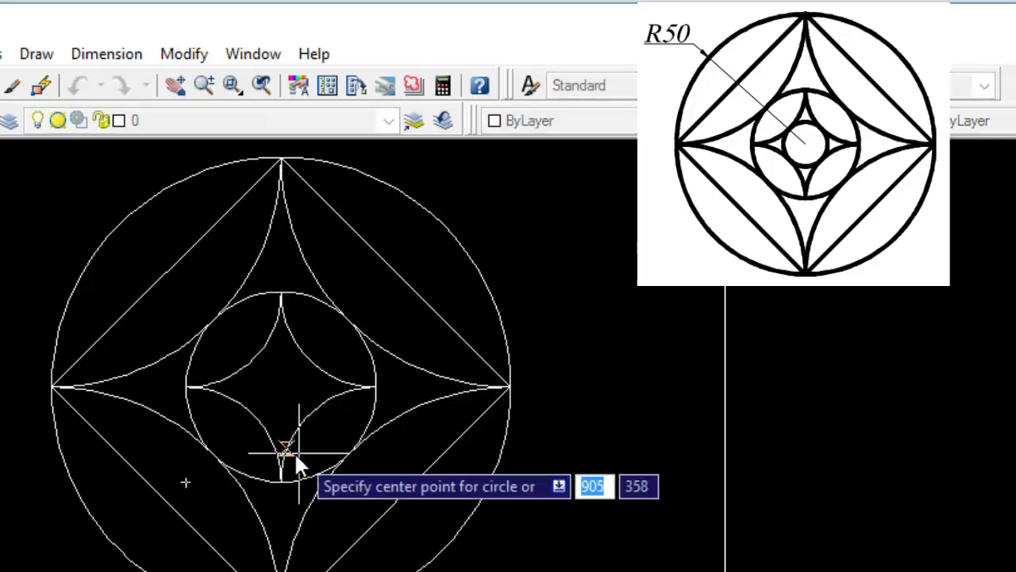
Draw a small centre circle tangent to three of the inner star's arcs.
left_click(307, 386)
key("Escape")
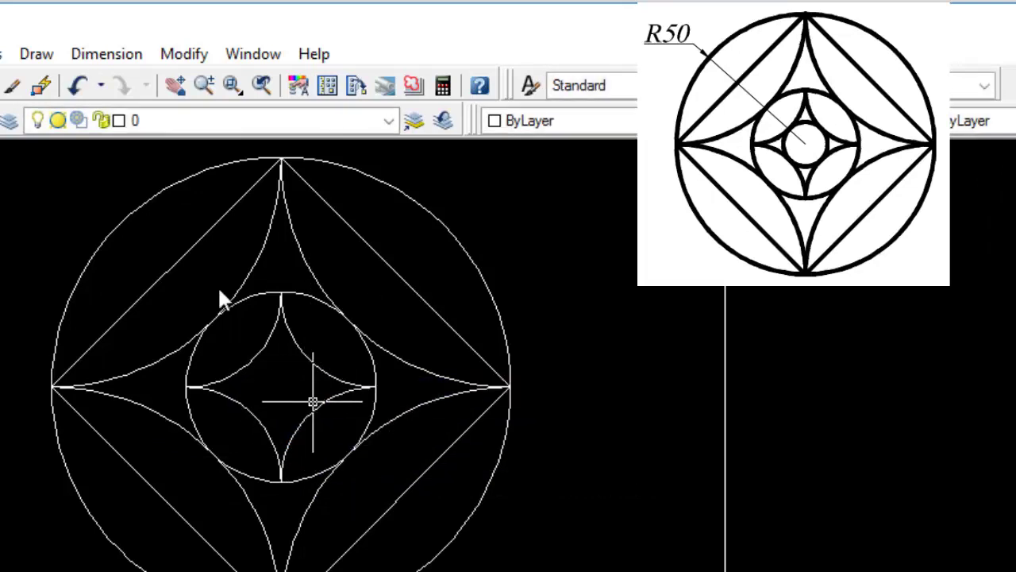
left_click(28, 54)
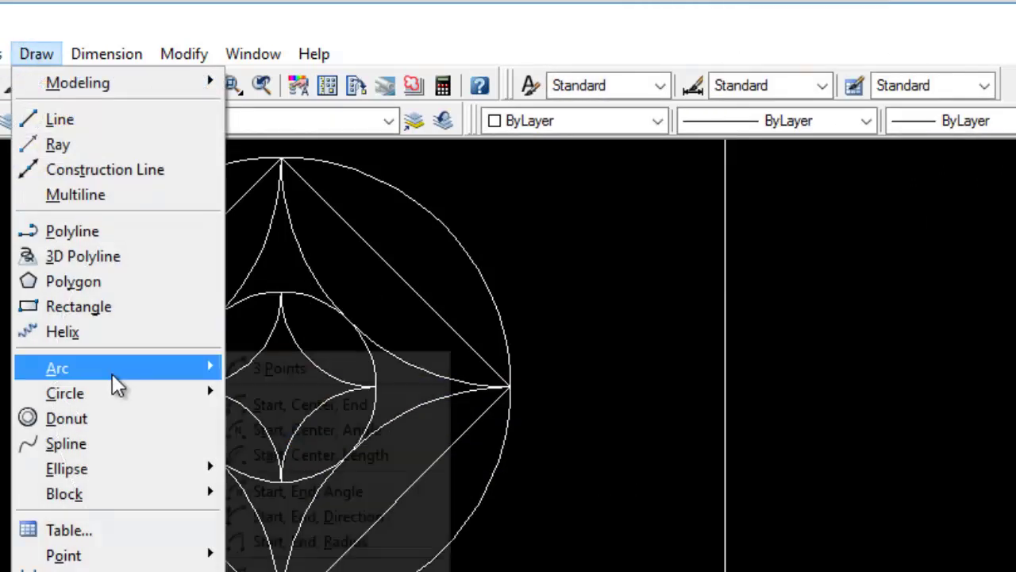
mouse_move(65, 393)
left_click(321, 542)
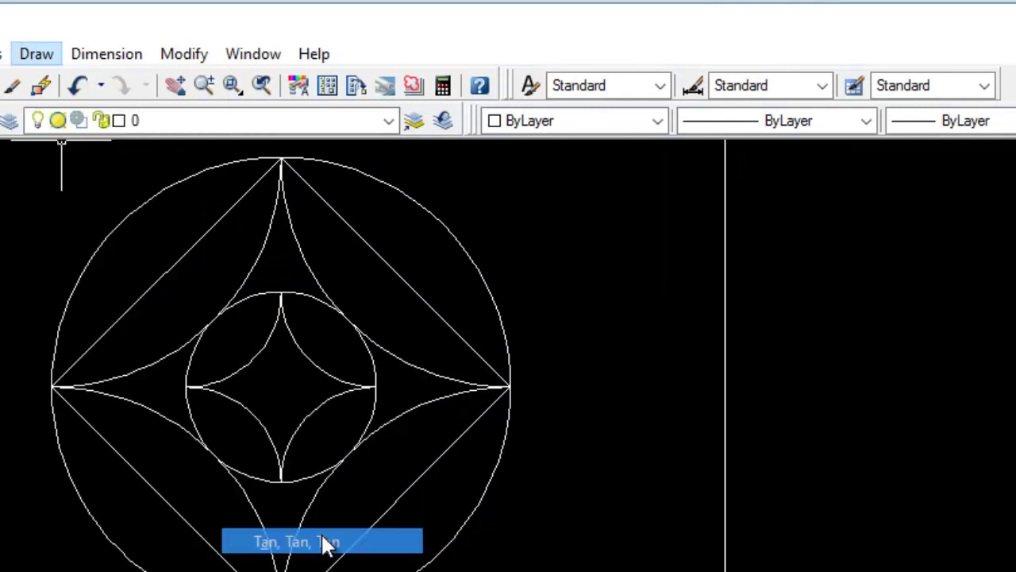
left_click(308, 406)
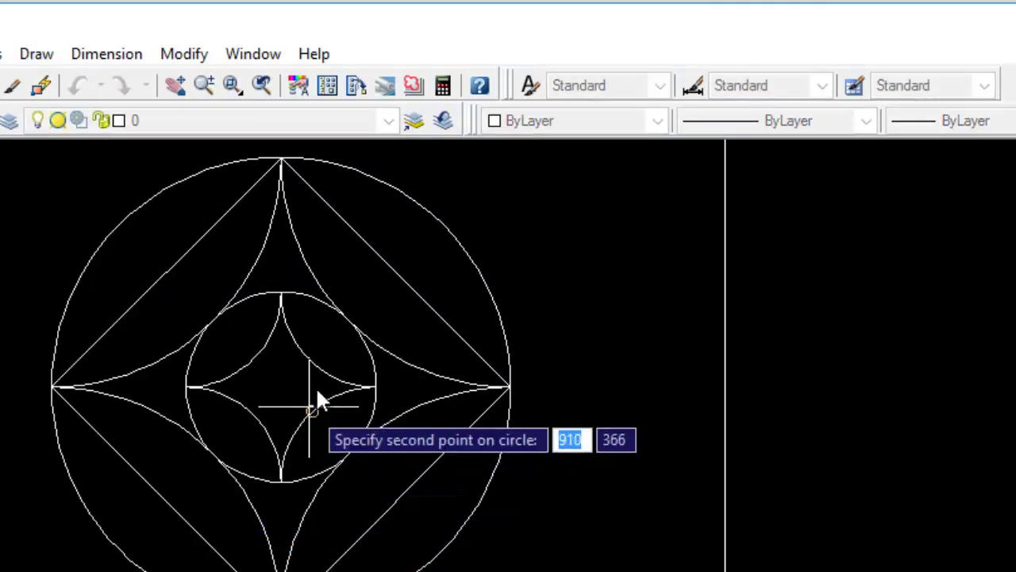
left_click(310, 357)
left_click(261, 355)
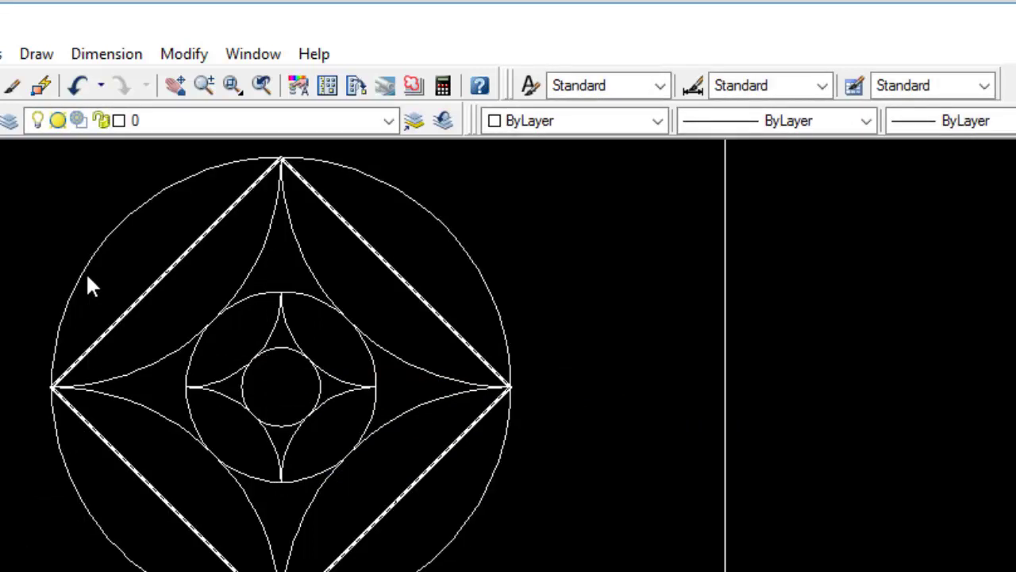
Add a radius dimension to the outer circle, placing the R50 label at the lower left.
left_click(76, 55)
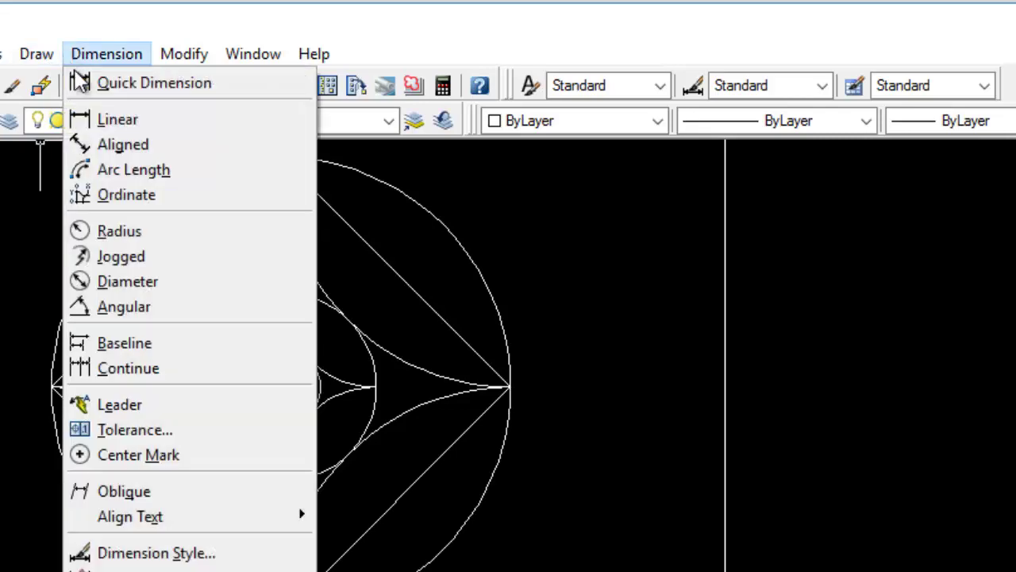
left_click(159, 238)
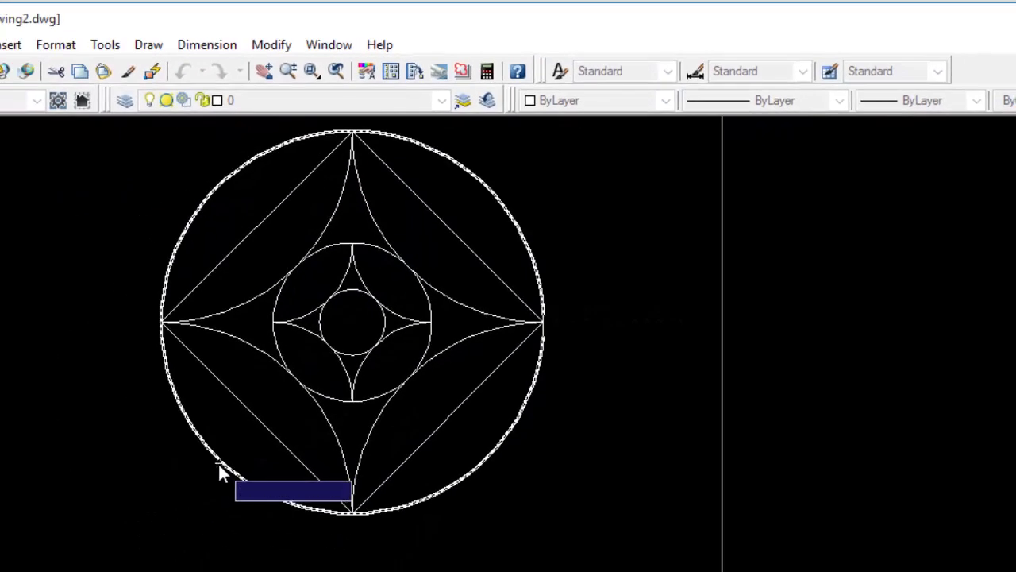
left_click(221, 471)
left_click(150, 457)
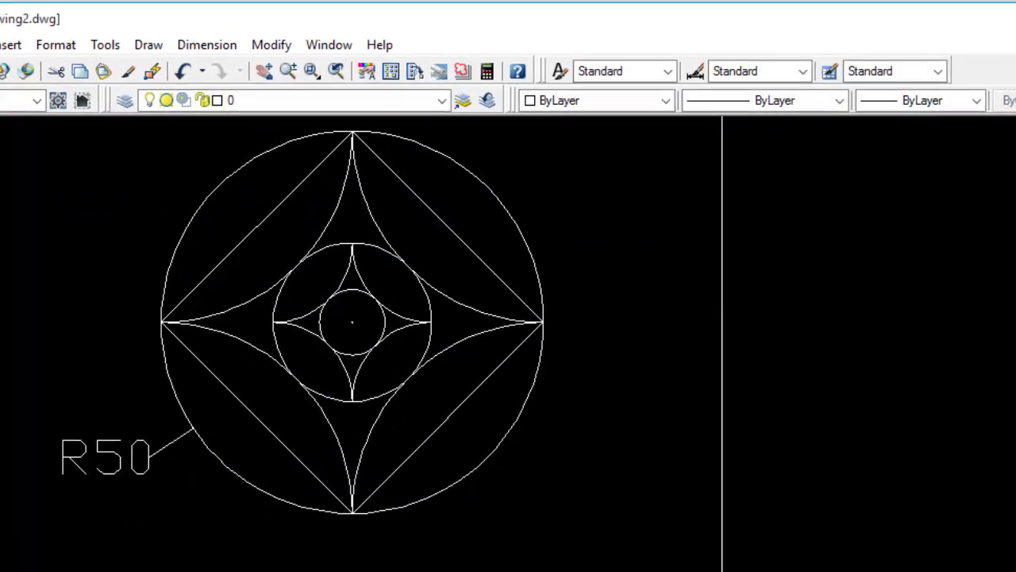